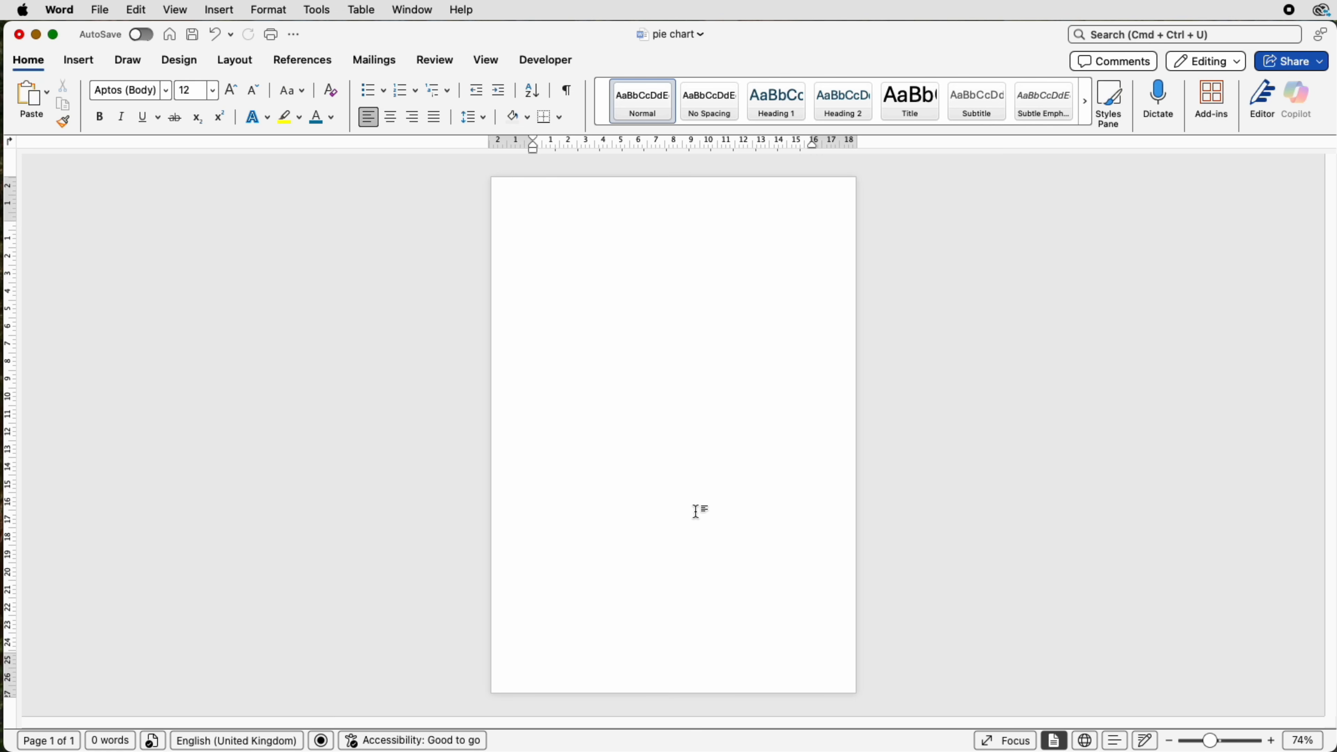
# Insert a 3D pie chart into the blank document and view it beside its data sheet
pyautogui.click(77, 61)
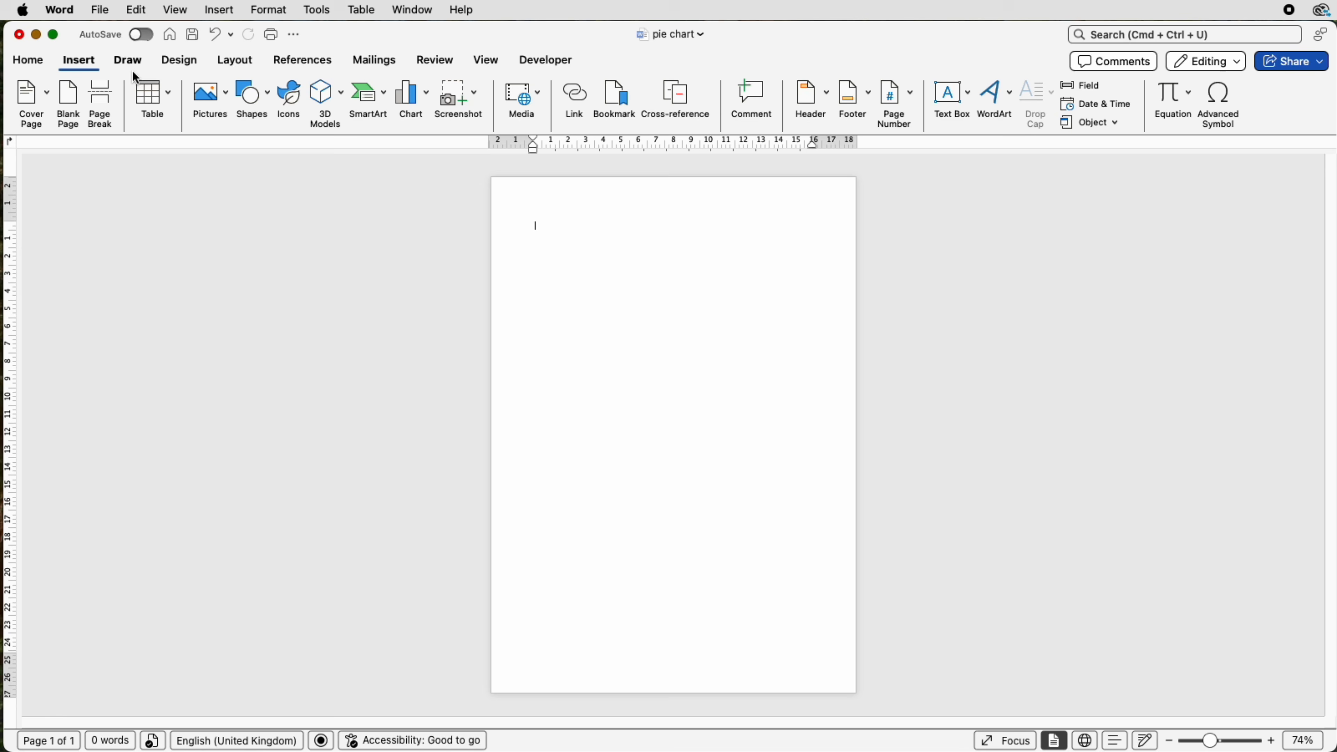
pyautogui.click(427, 98)
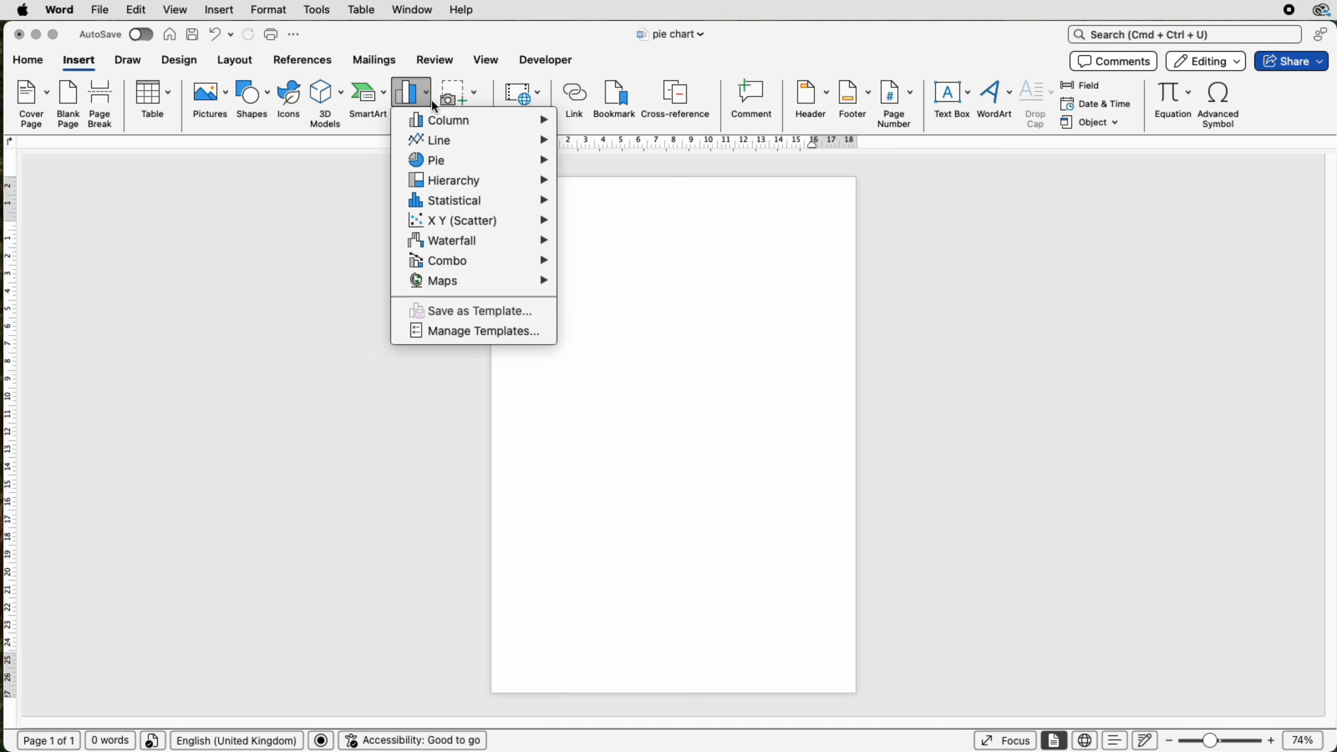
pyautogui.moveTo(476, 161)
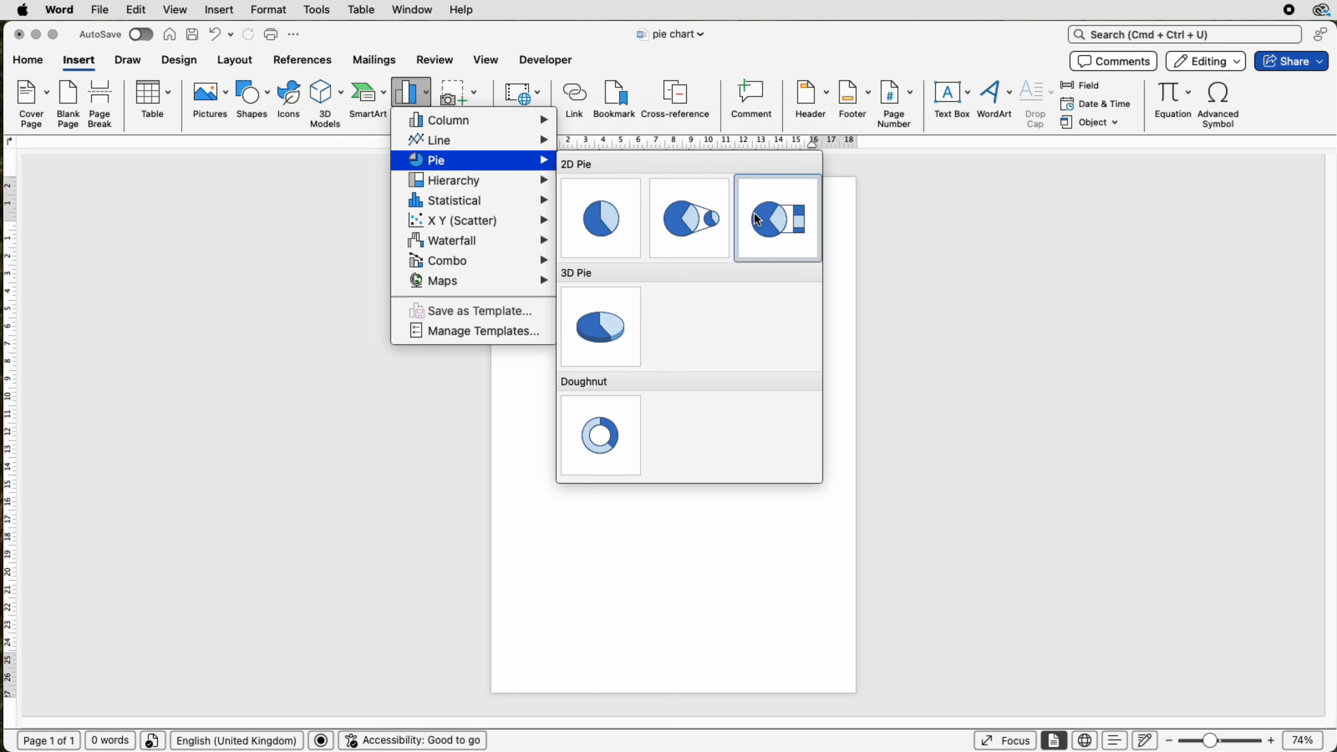
pyautogui.click(604, 309)
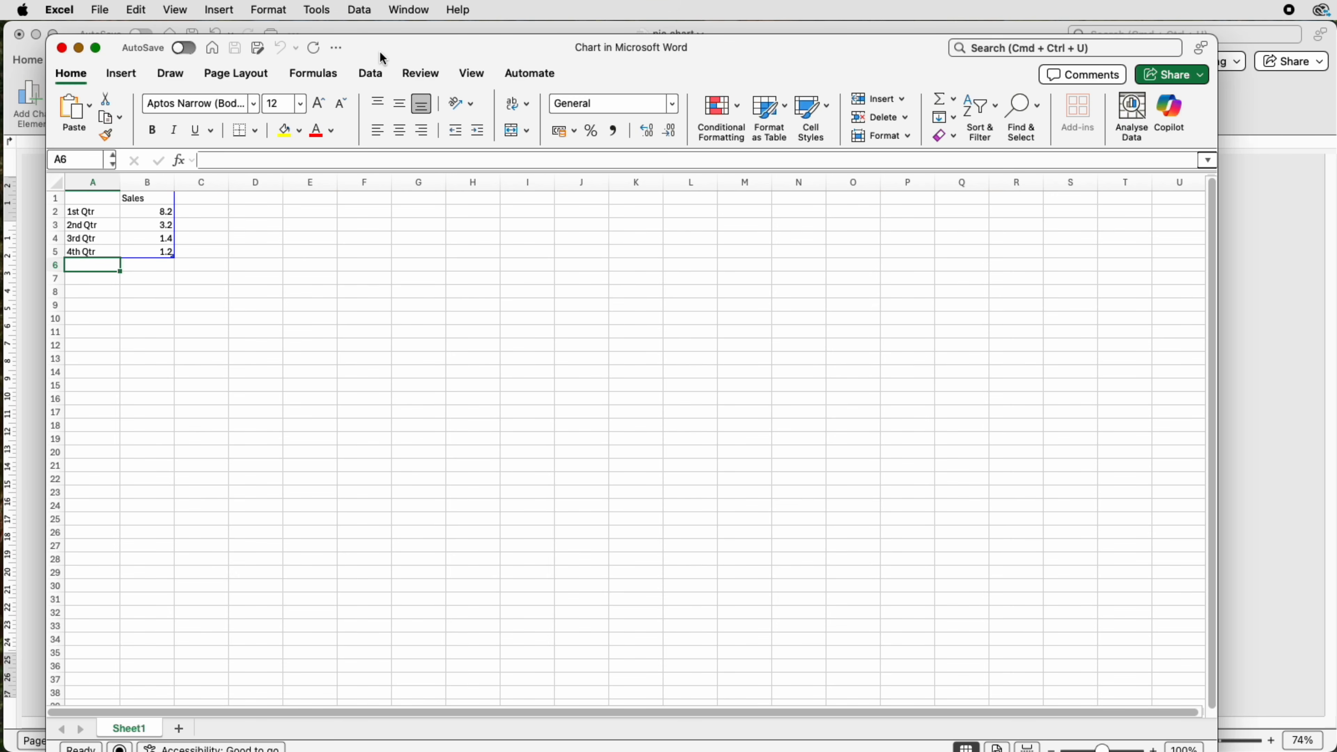
pyautogui.moveTo(380, 52); pyautogui.dragTo(1126, 64)
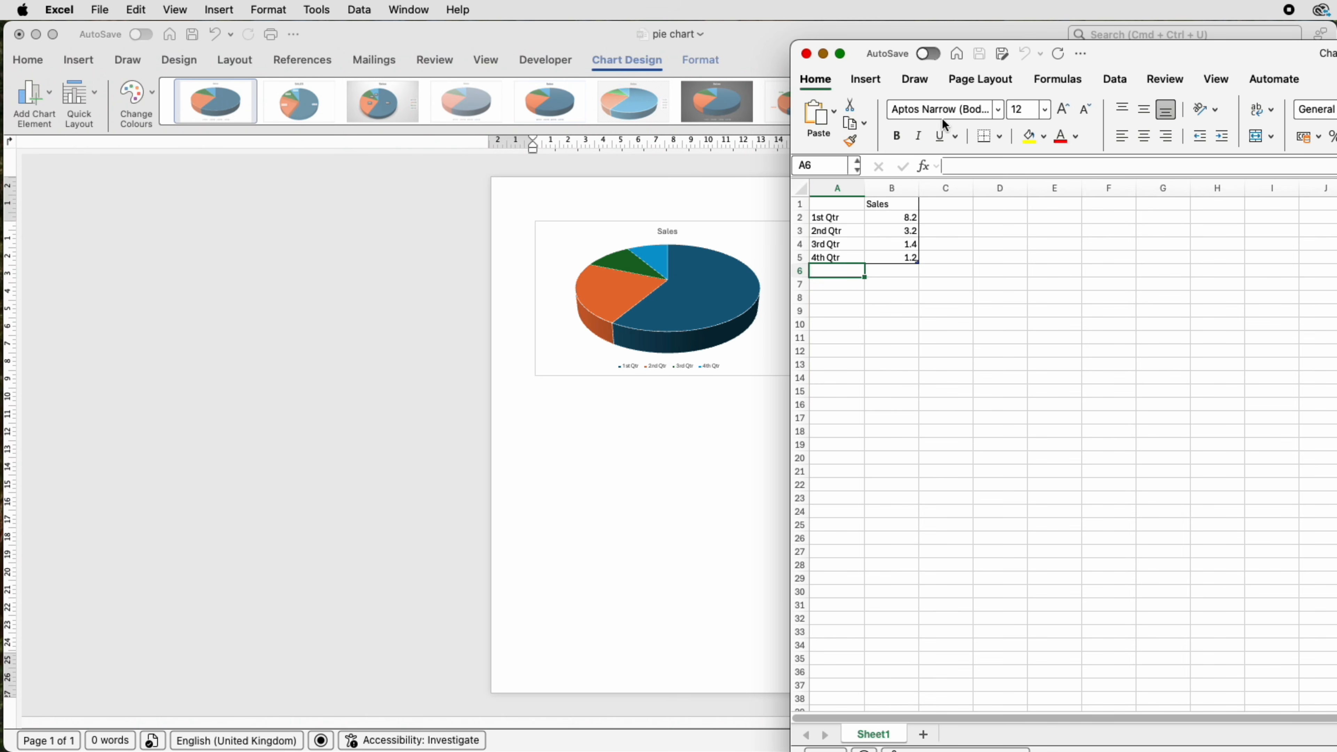
pyautogui.doubleClick(1059, 55)
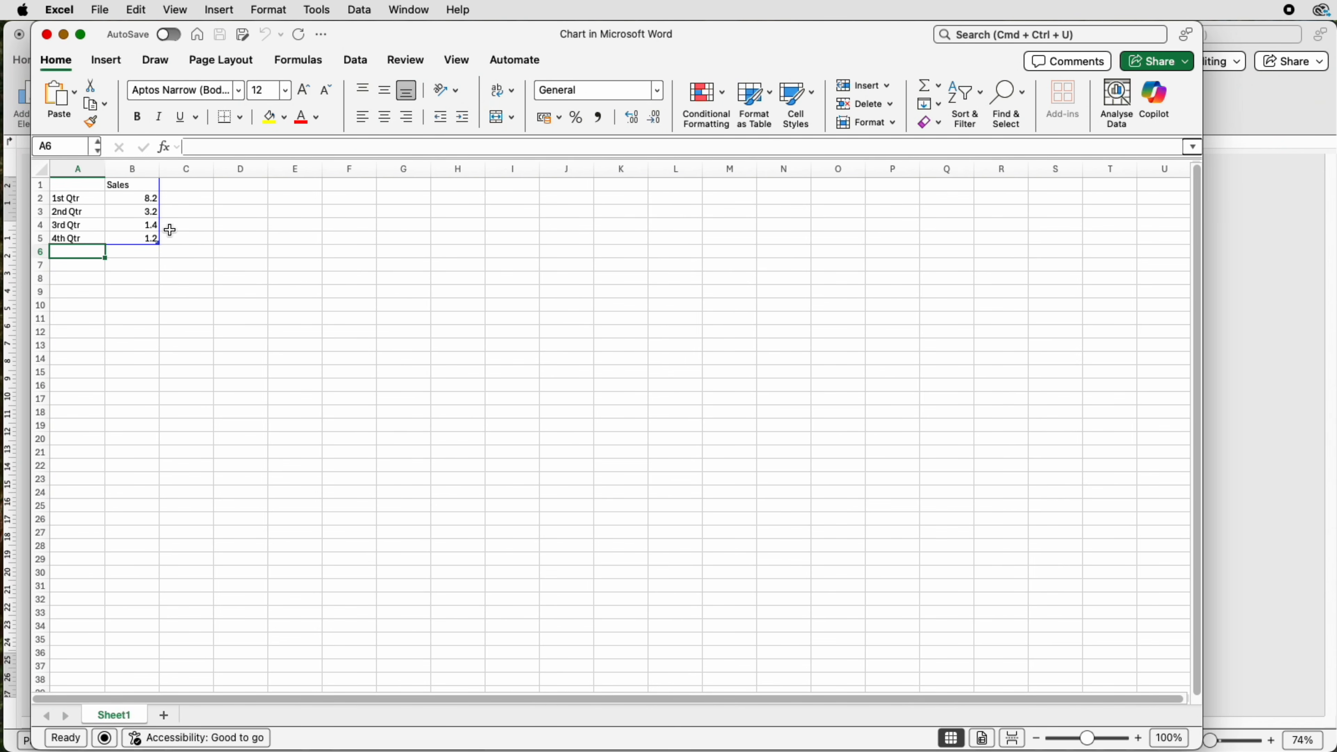
# Enter the chart values 5, 4, 8 and 2 in cells B2 to B5 of the data sheet
pyautogui.click(130, 199)
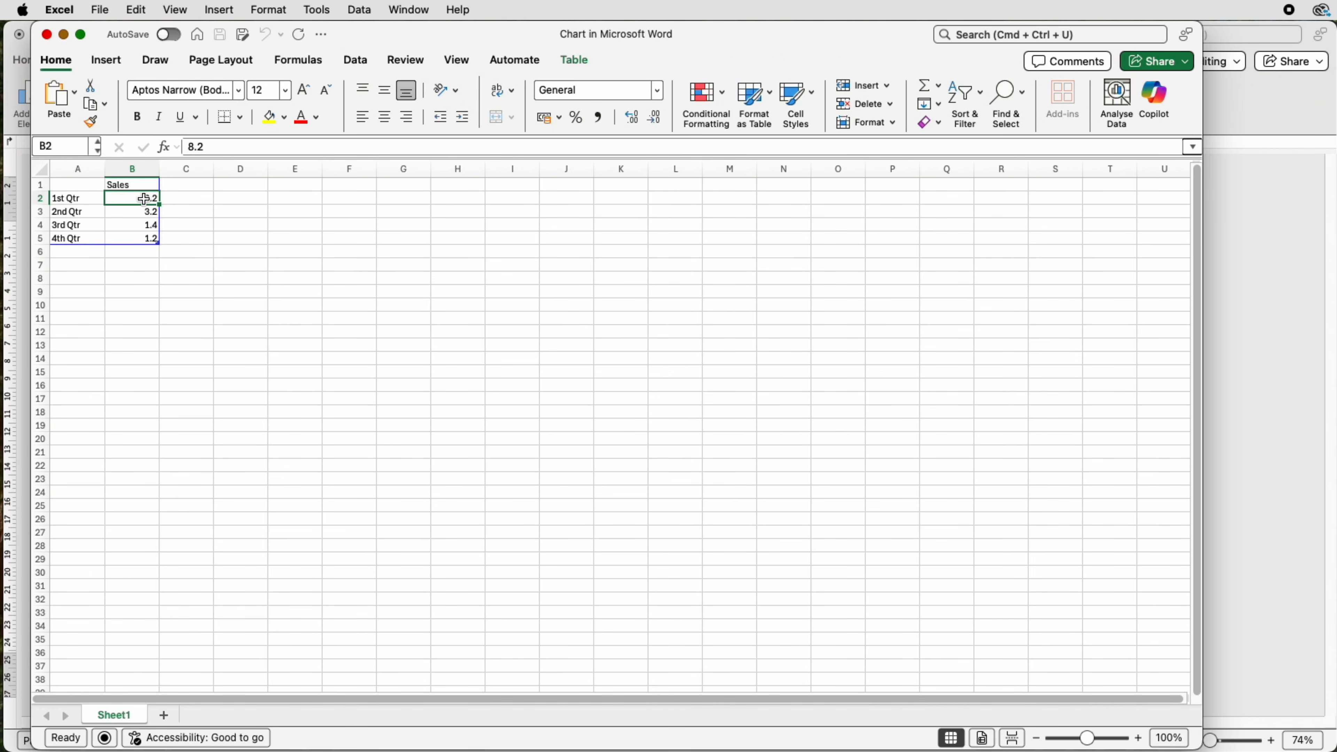
pyautogui.write('5.')
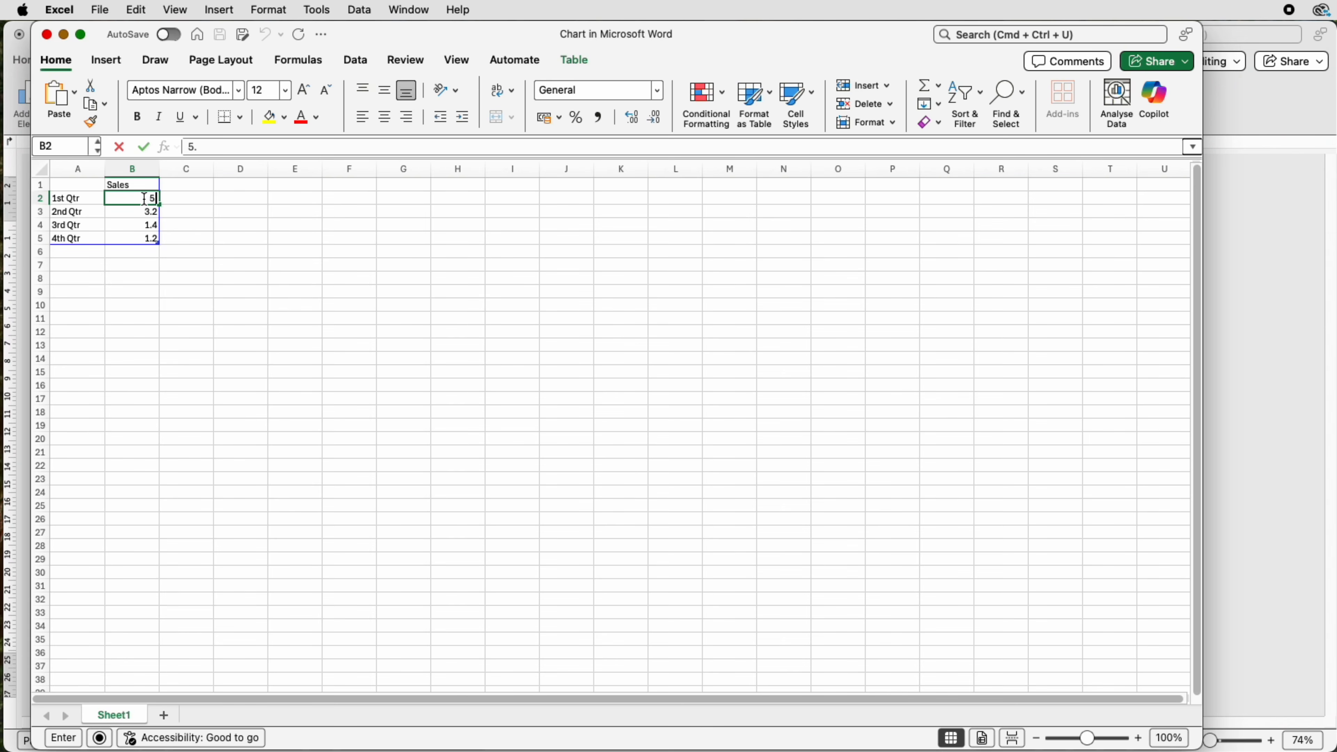
pyautogui.press('Return')
pyautogui.write('4')
pyautogui.press('Return')
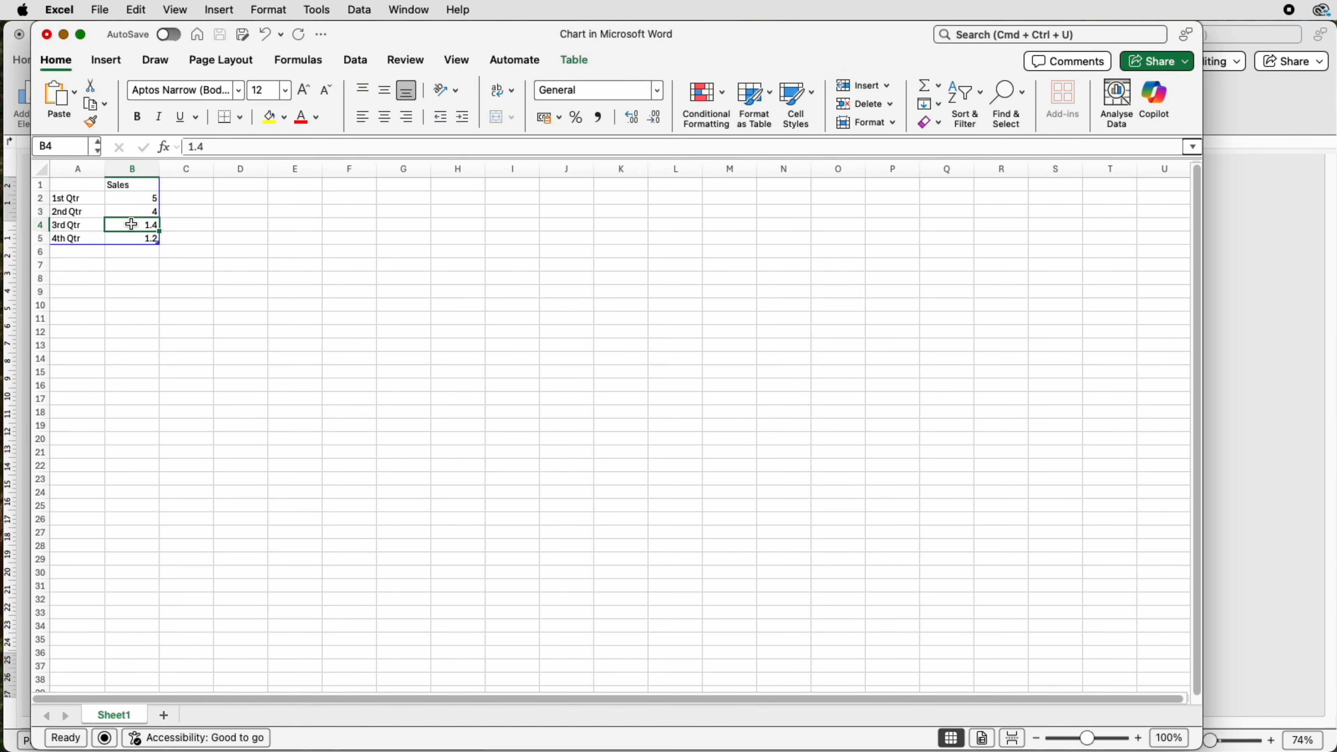
pyautogui.write('8')
pyautogui.press('Return')
pyautogui.write('2')
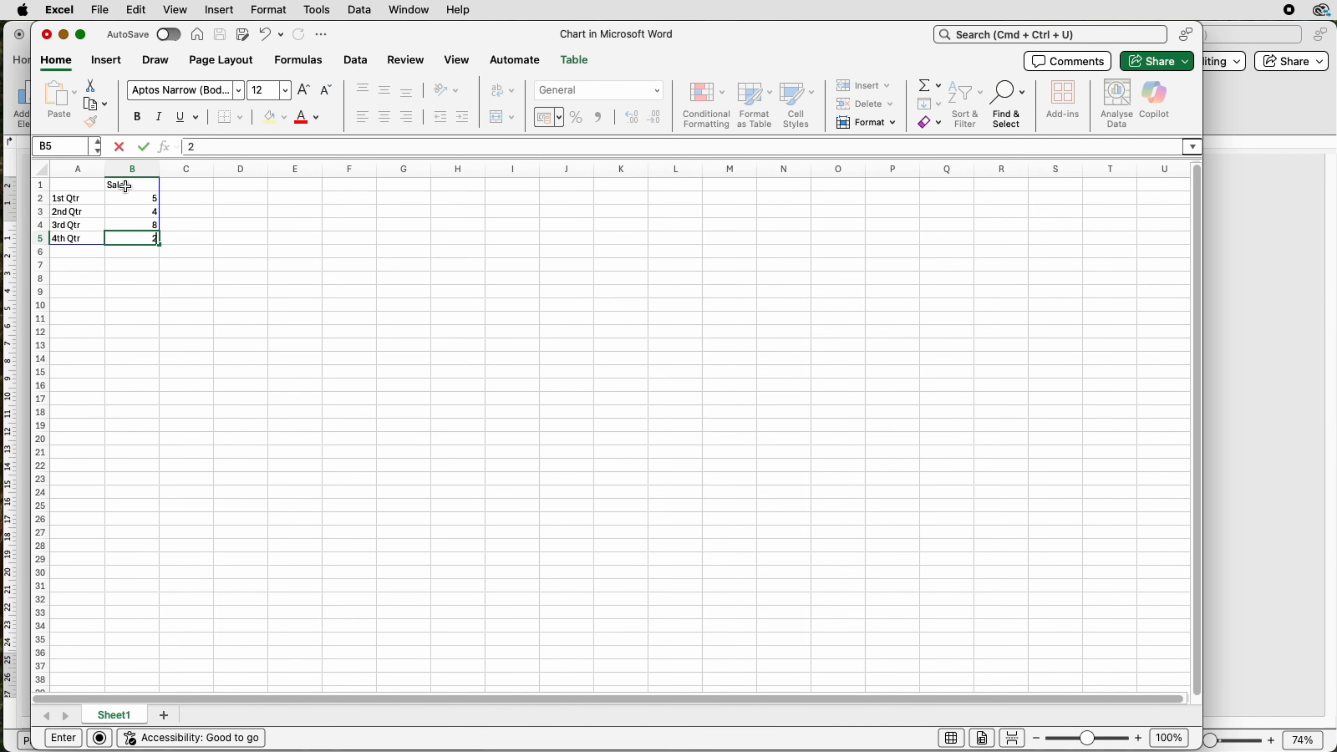
# Replace the series heading in cell B1 with VEHICLES
pyautogui.click(126, 186)
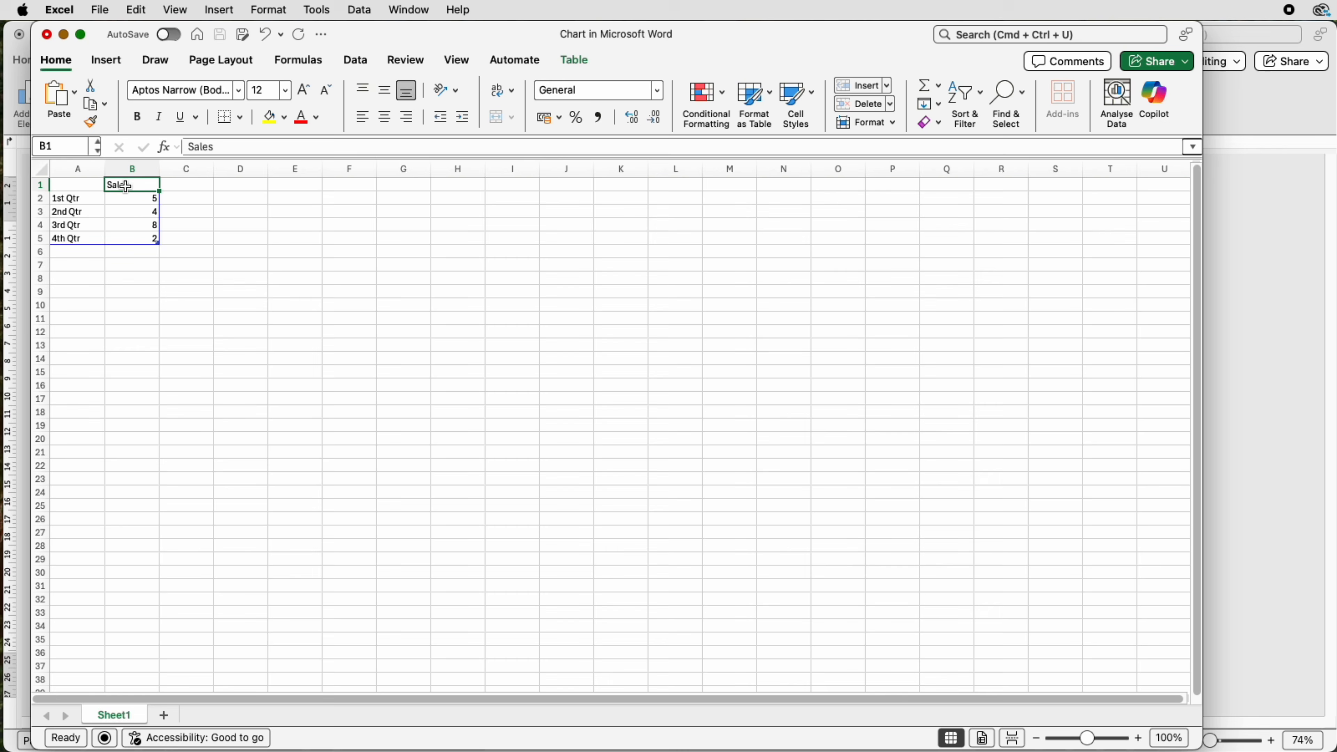
pyautogui.write('VE')
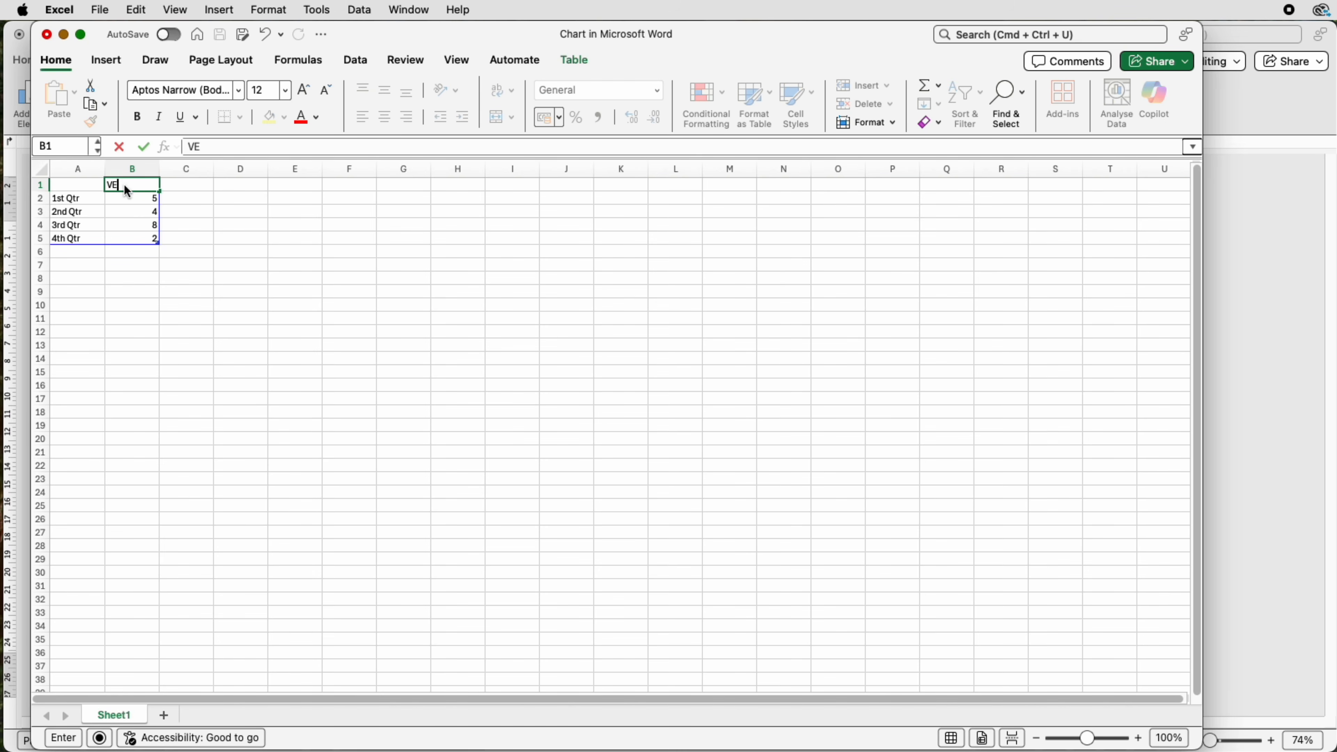
pyautogui.write('HICLES')
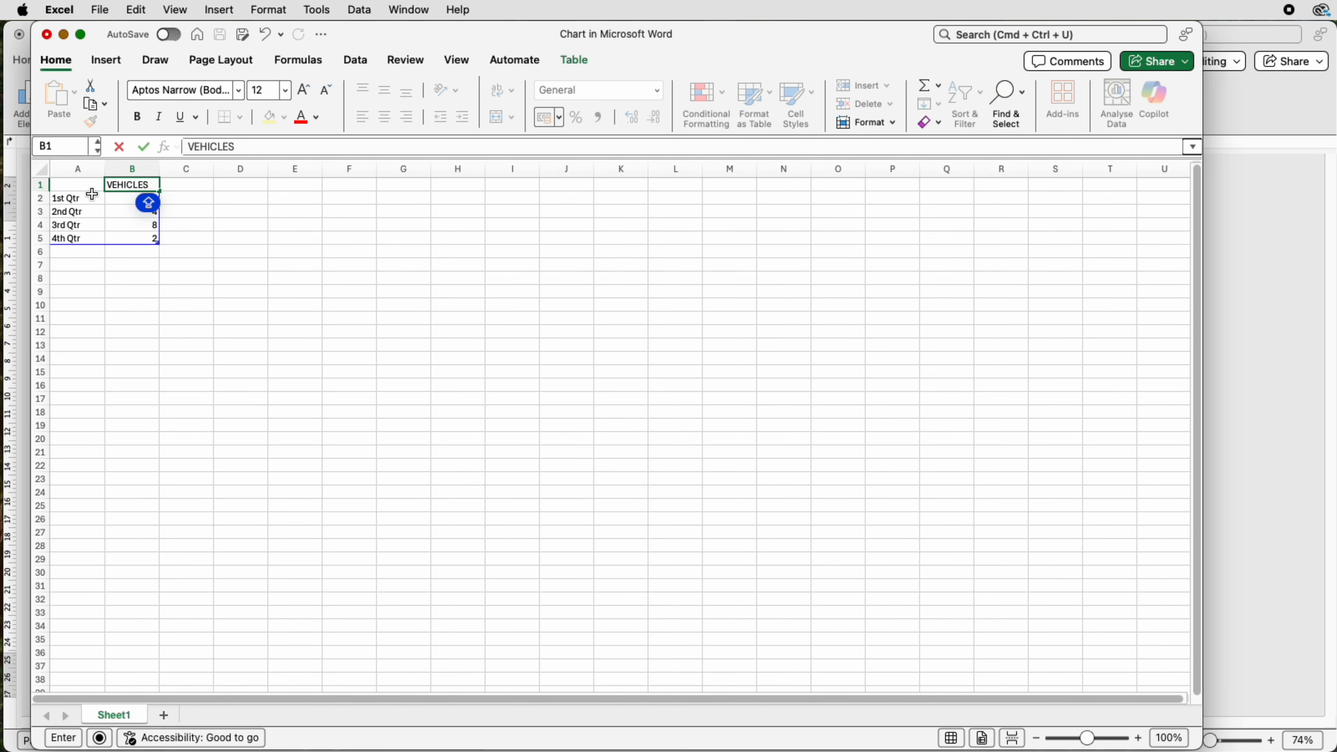
# Rename the categories in cells A2 to A5 as CAR, TRUCK, BIKE and MOTORCYCLE
pyautogui.click(75, 198)
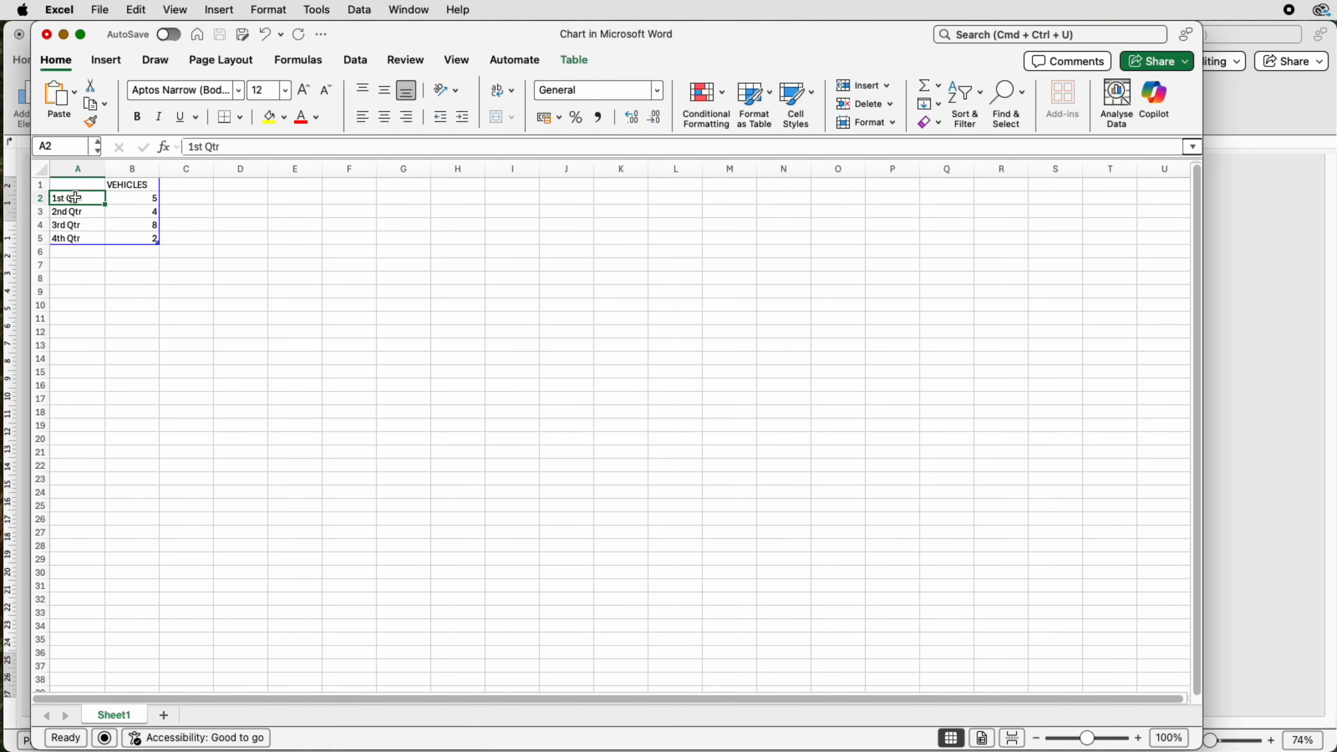
pyautogui.write('CAR')
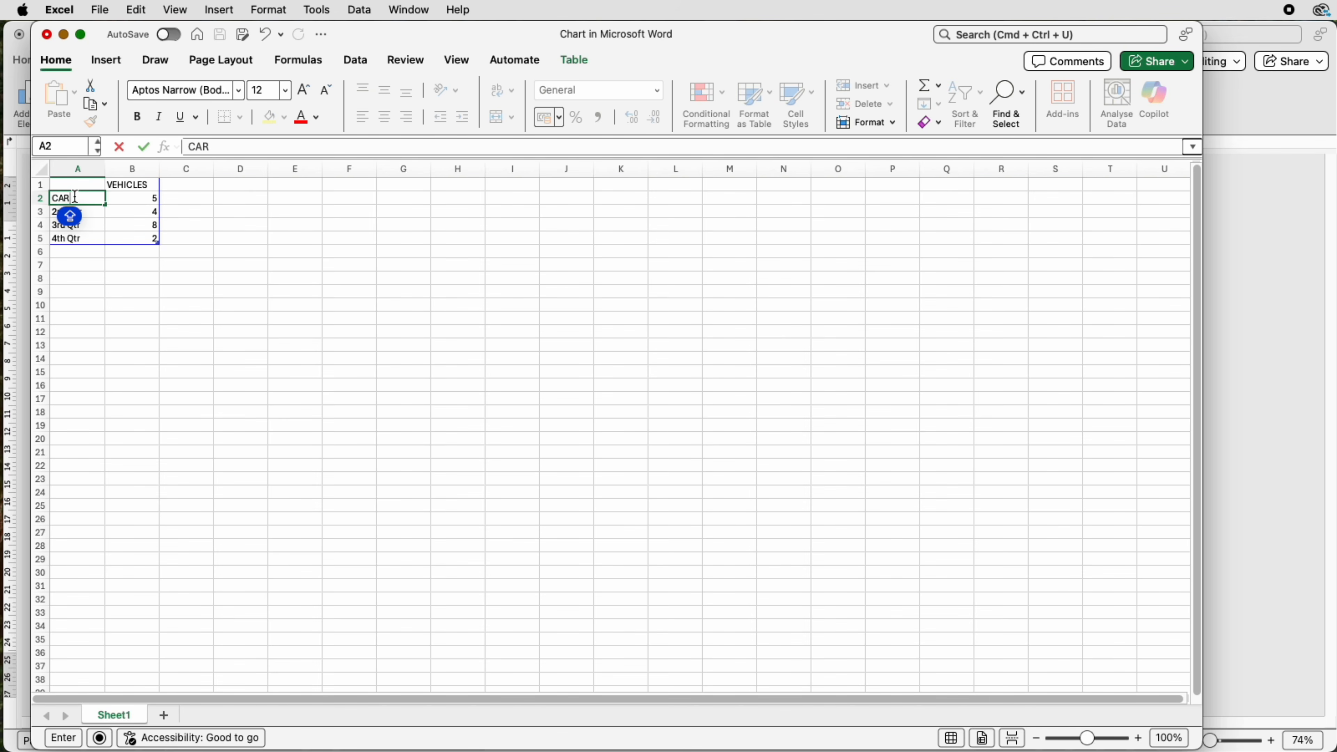
pyautogui.press('Return')
pyautogui.write('TRUCK')
pyautogui.press('Return')
pyautogui.write('BIKE')
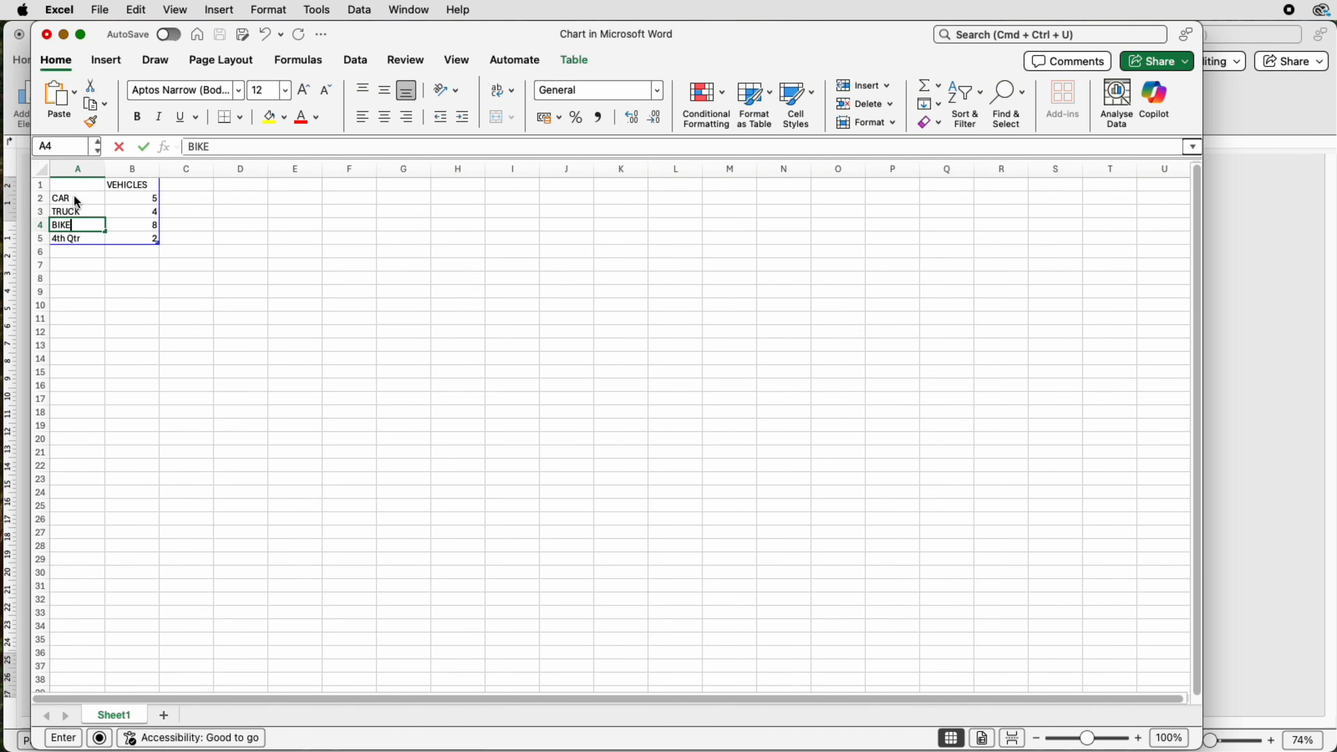
pyautogui.press('Return')
pyautogui.write('MOTORCYCLE')
pyautogui.click(185, 212)
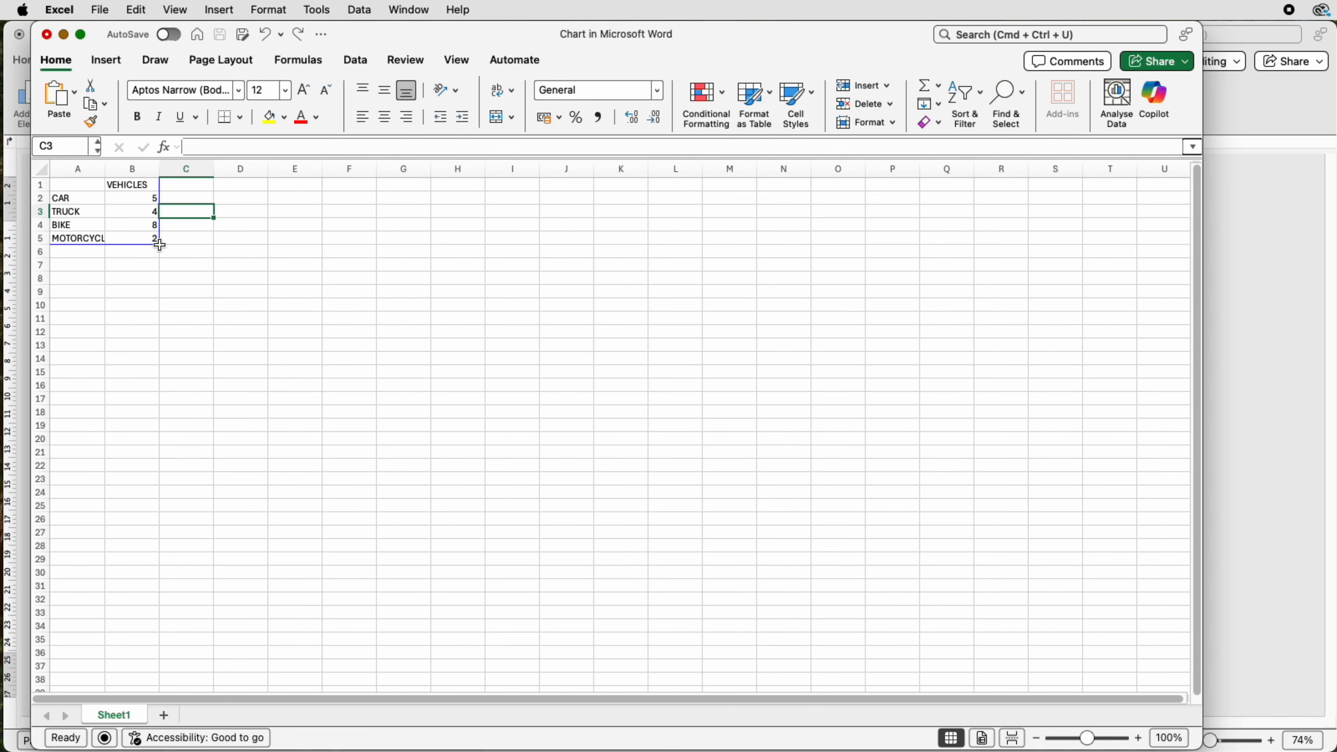
# Extend the chart data range to row 6 and add the category BUS with the value 3
pyautogui.press('Down')
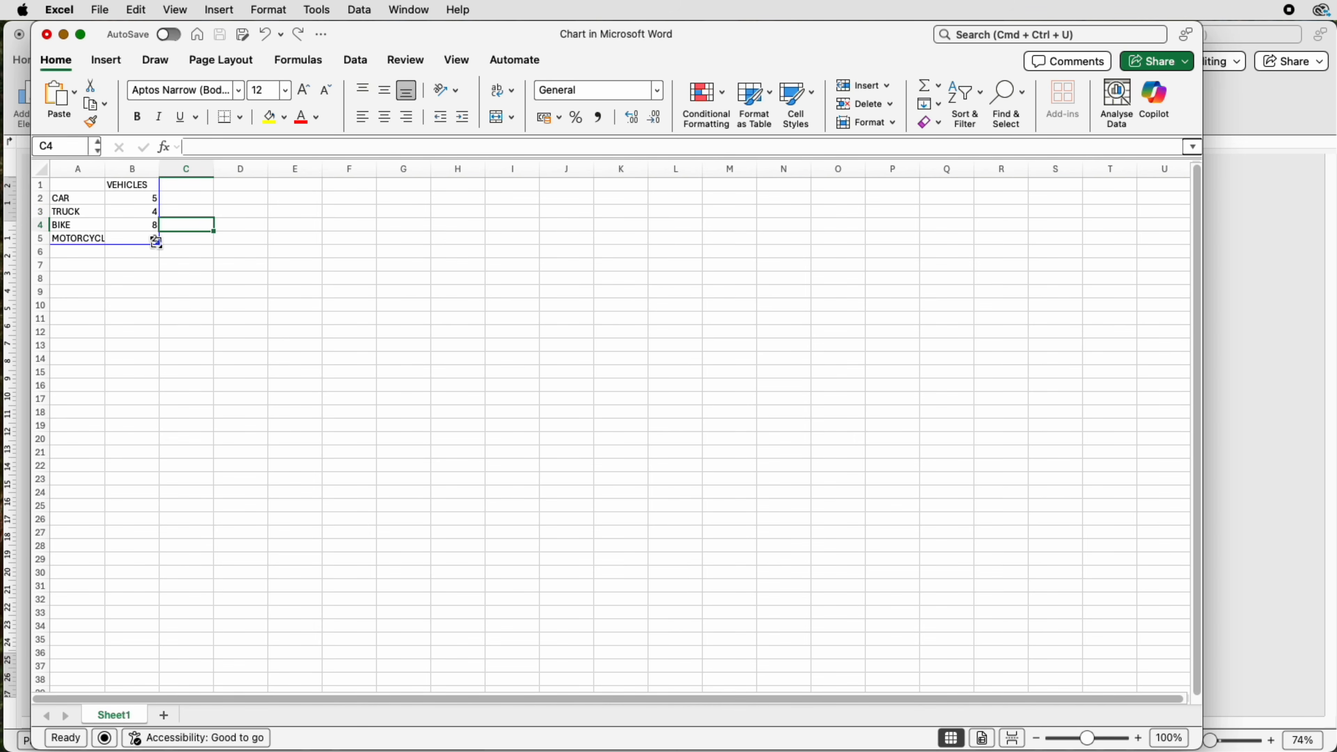
pyautogui.moveTo(157, 243); pyautogui.dragTo(157, 257)
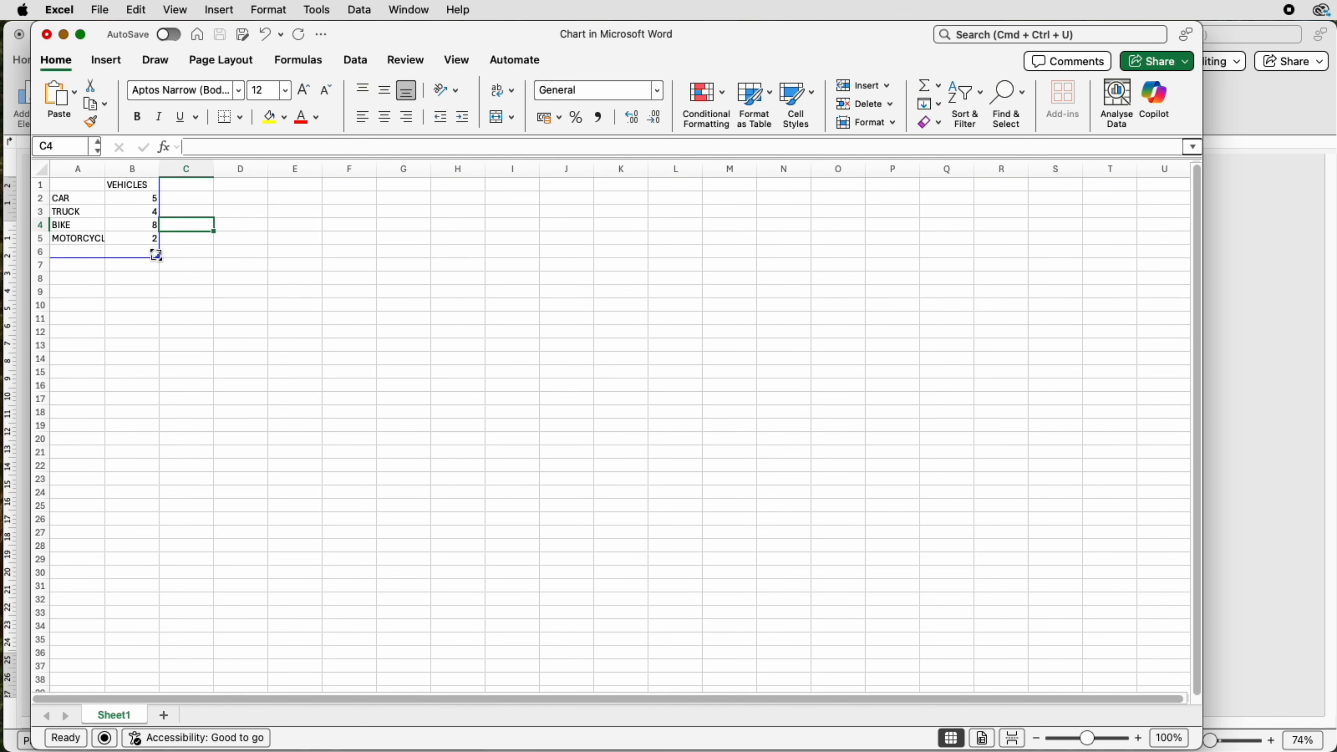
pyautogui.click(92, 251)
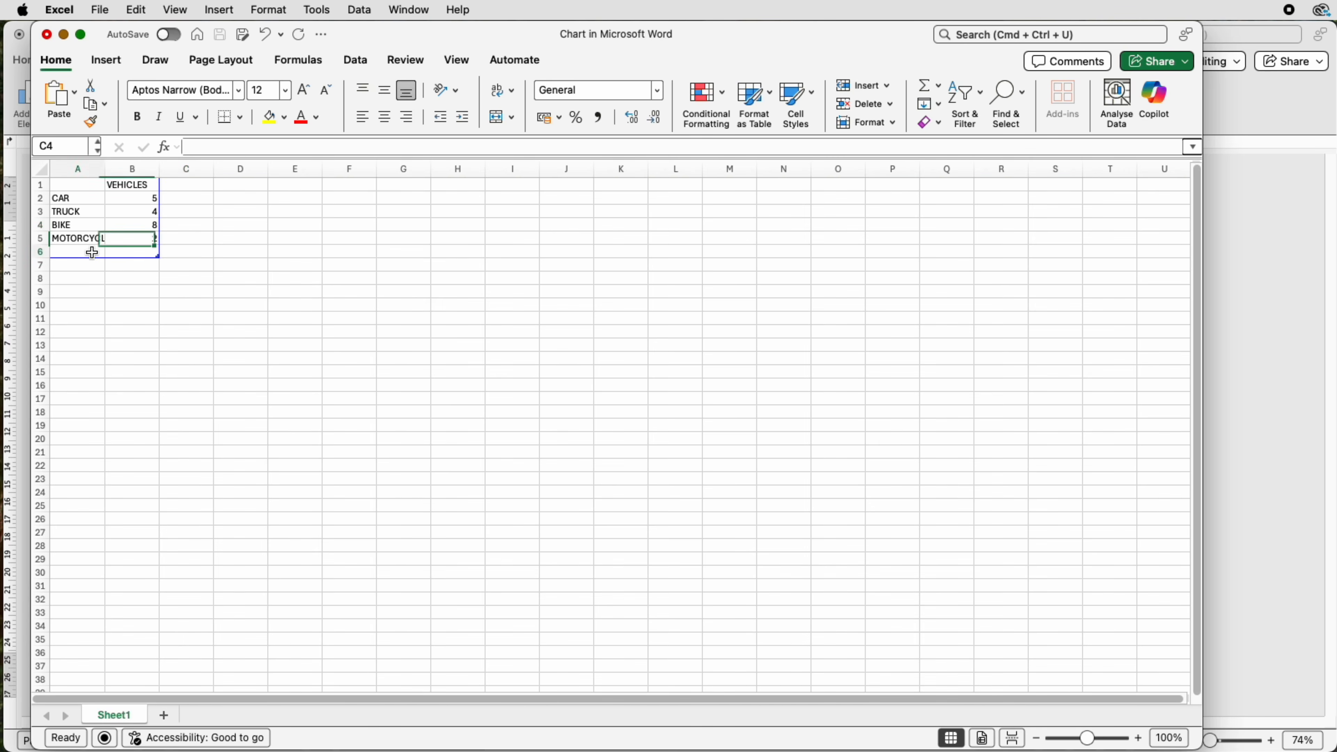
pyautogui.write('BUS')
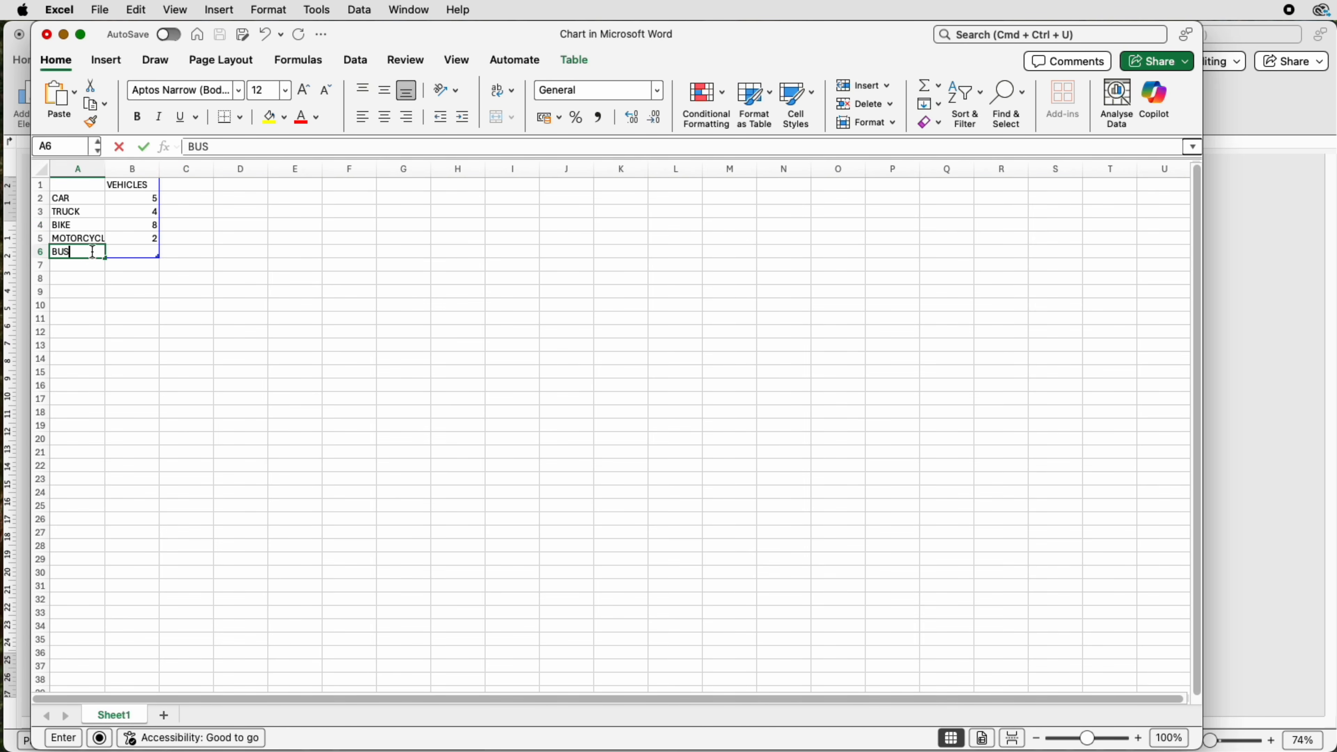
pyautogui.click(145, 250)
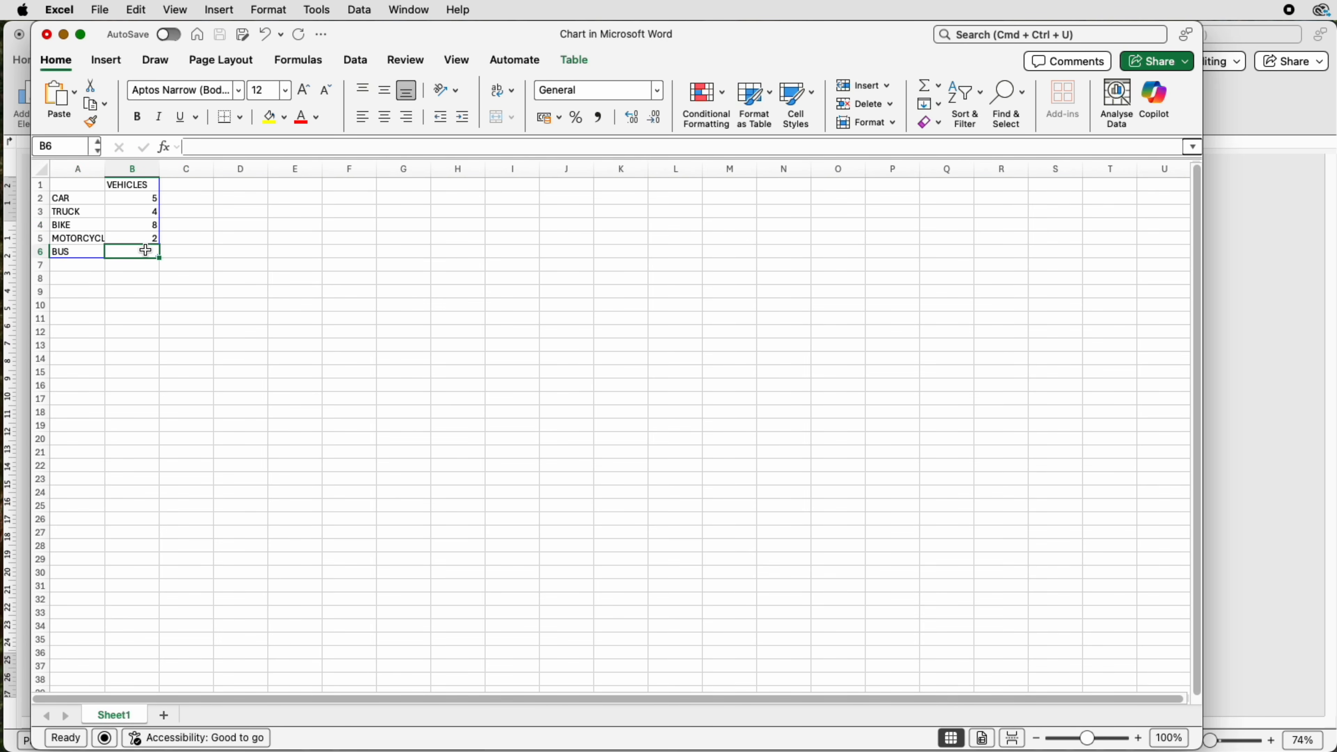
pyautogui.write('3')
pyautogui.click(221, 264)
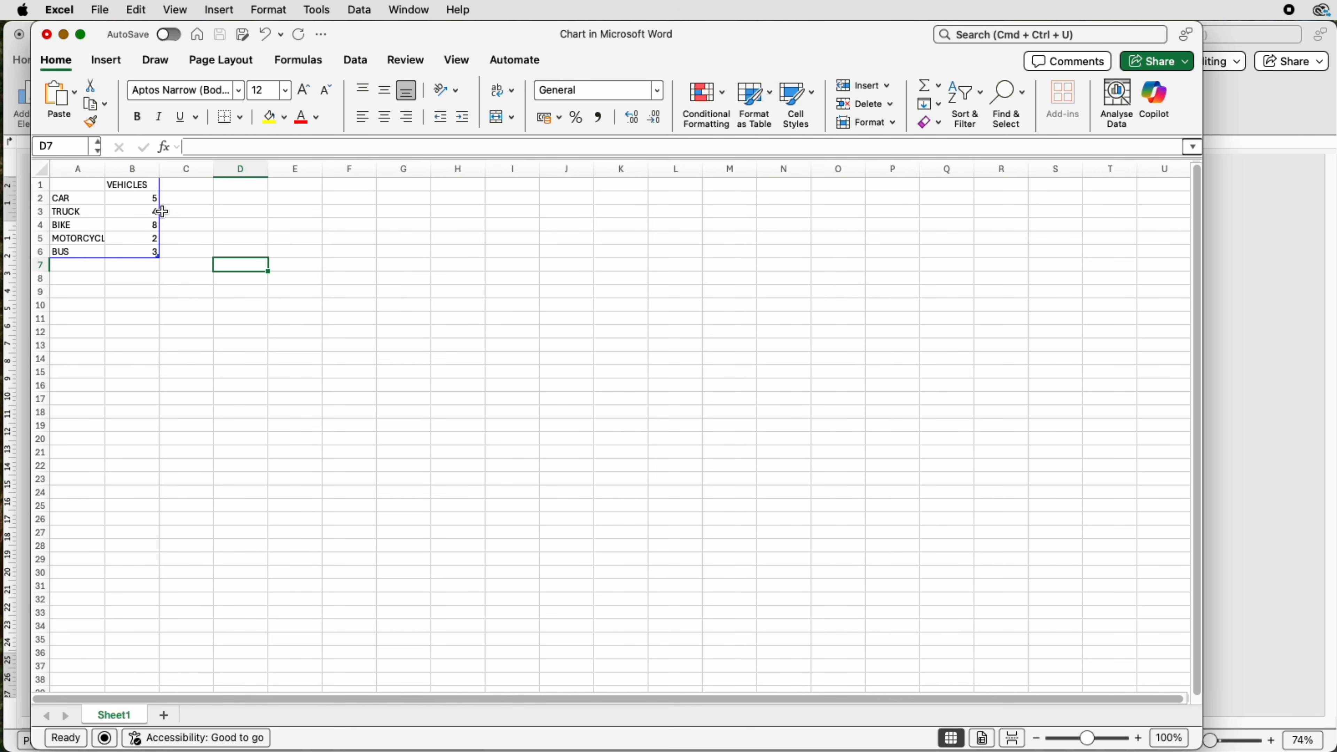
# Return to the Word document and set the chart title's font to Aharoni
pyautogui.click(1265, 266)
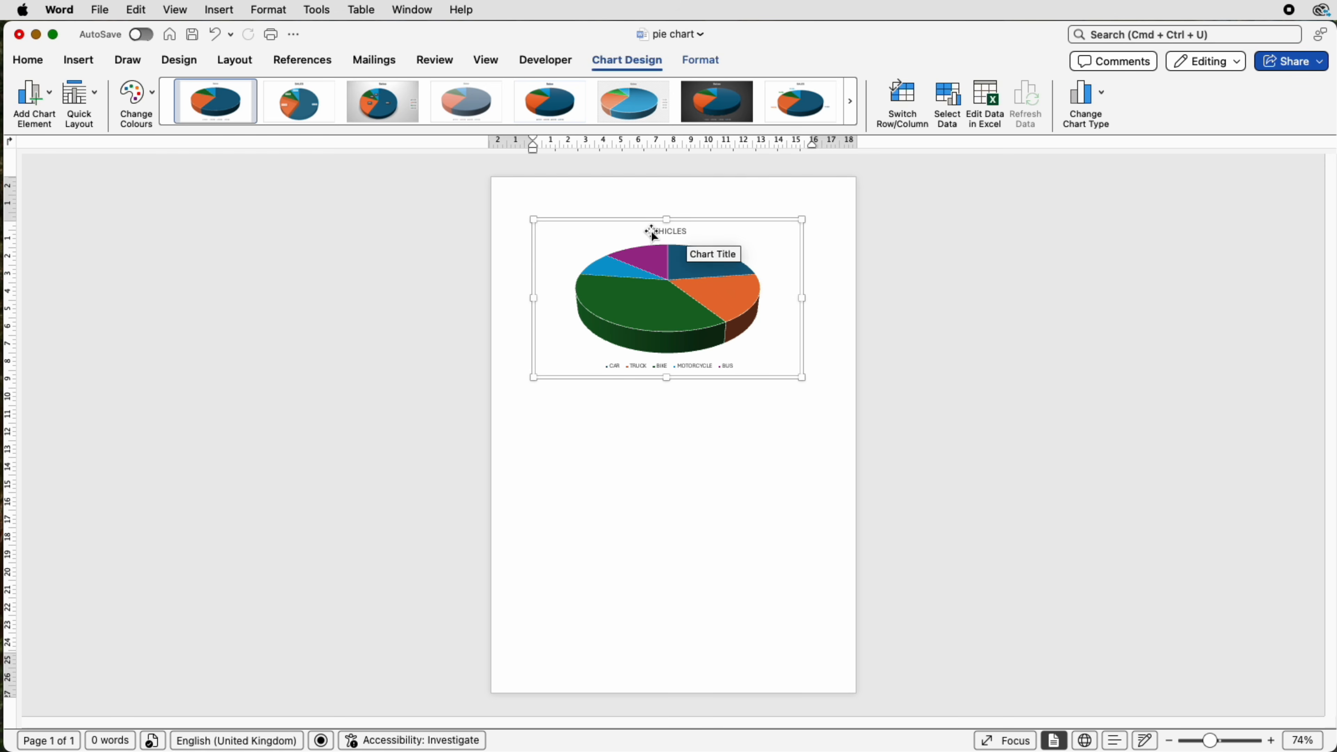
pyautogui.click(674, 232)
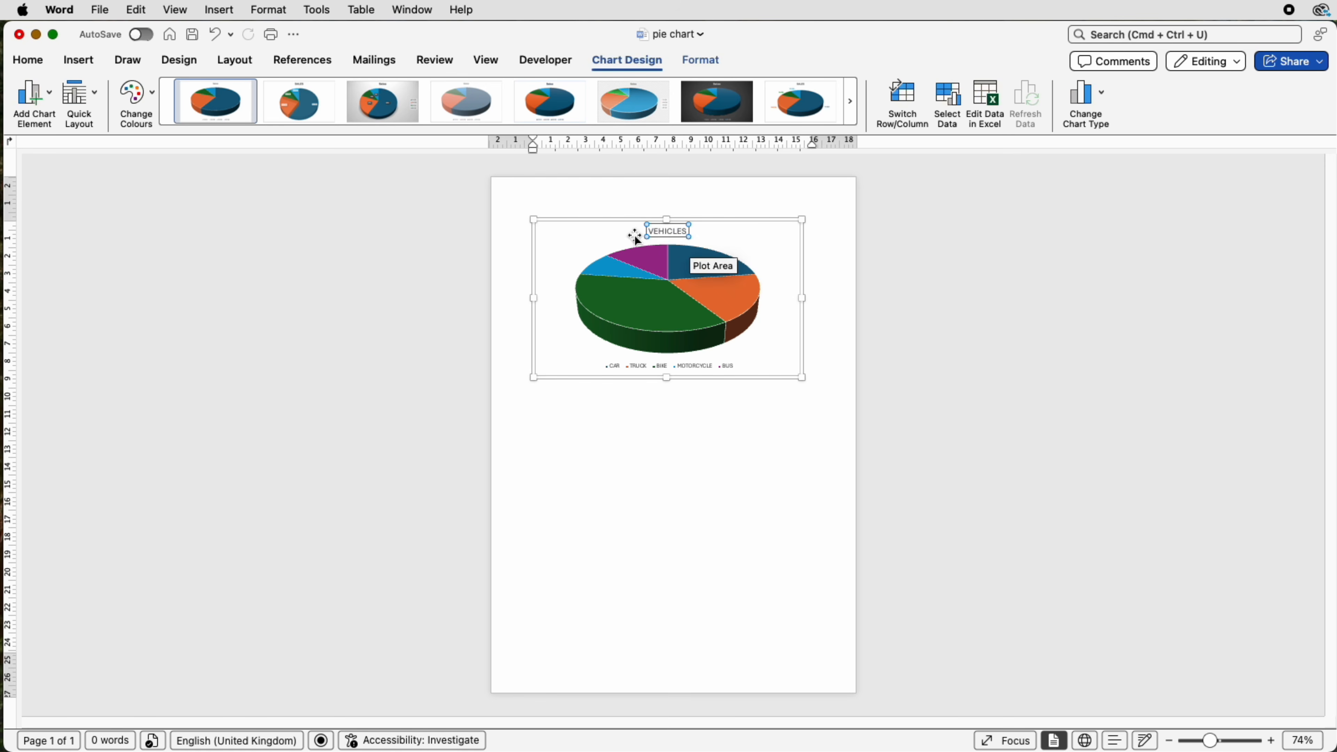
pyautogui.click(28, 61)
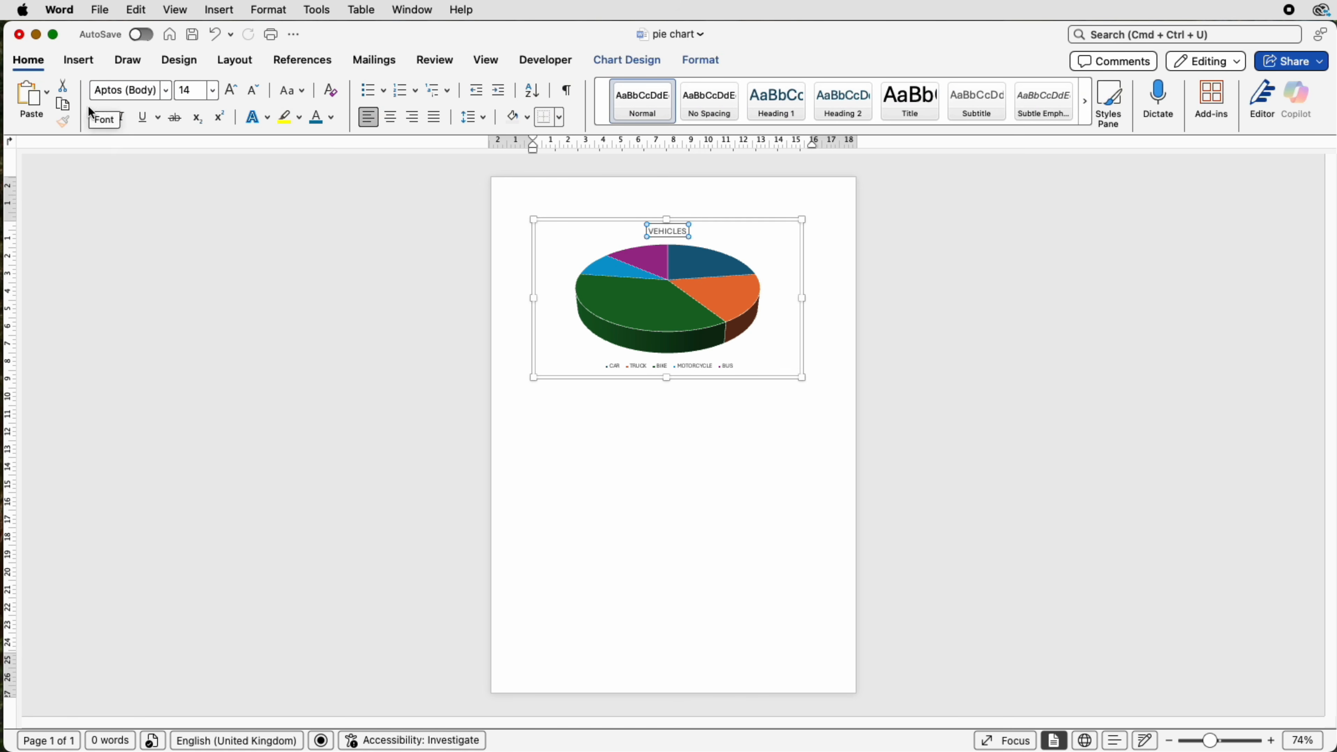
pyautogui.click(166, 94)
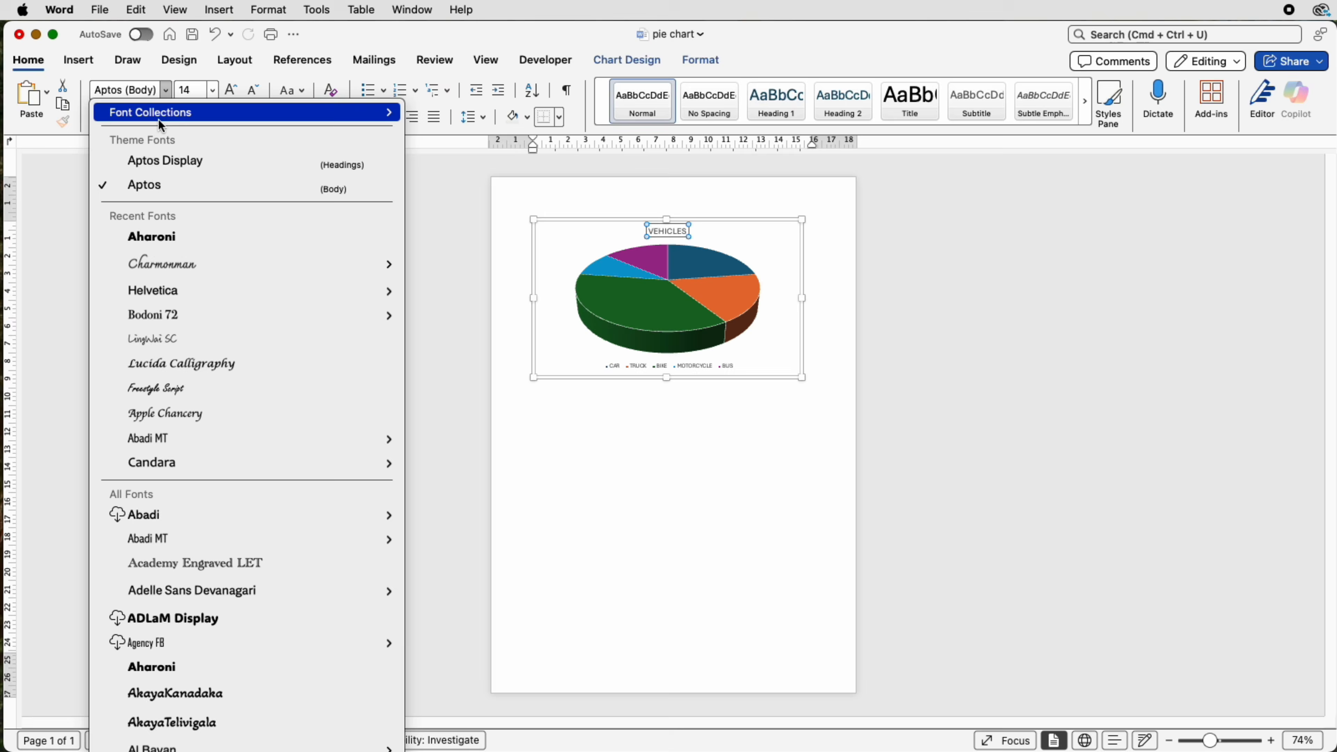
pyautogui.click(143, 242)
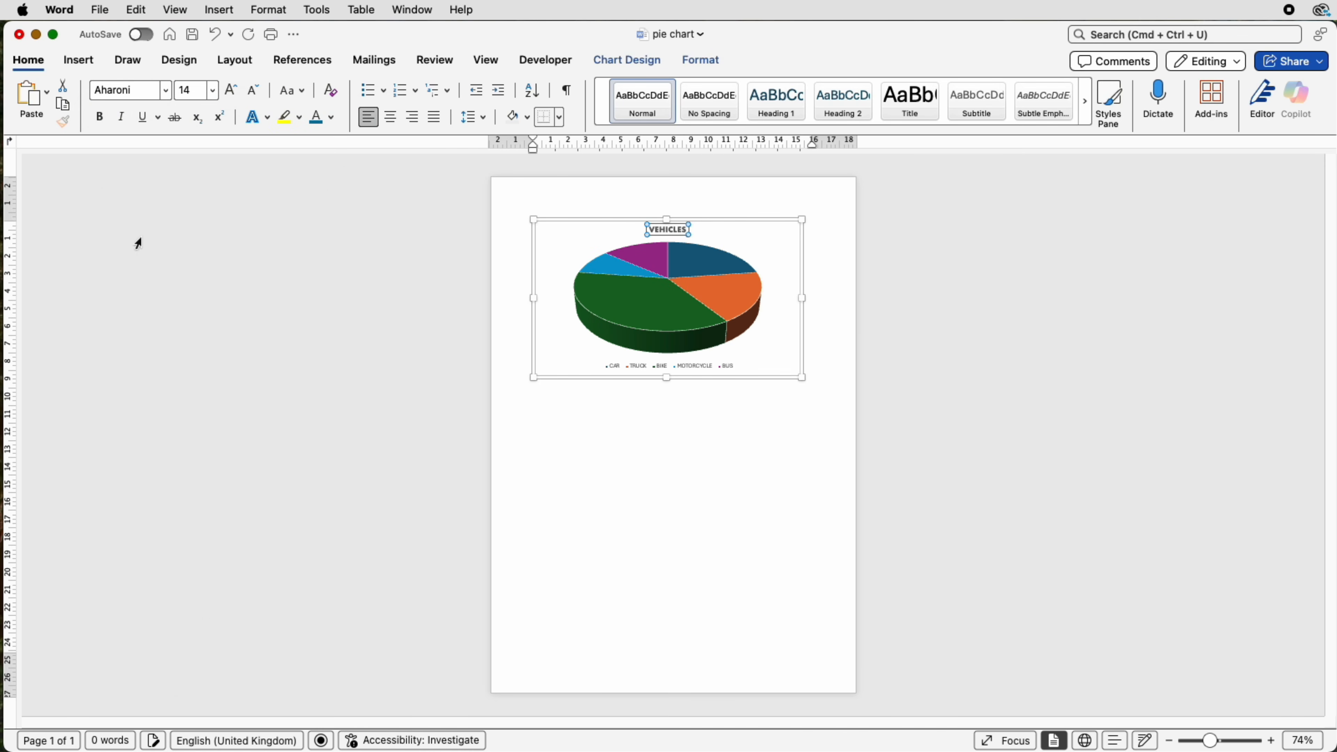
# Increase the chart title's font size to 28
pyautogui.click(230, 92)
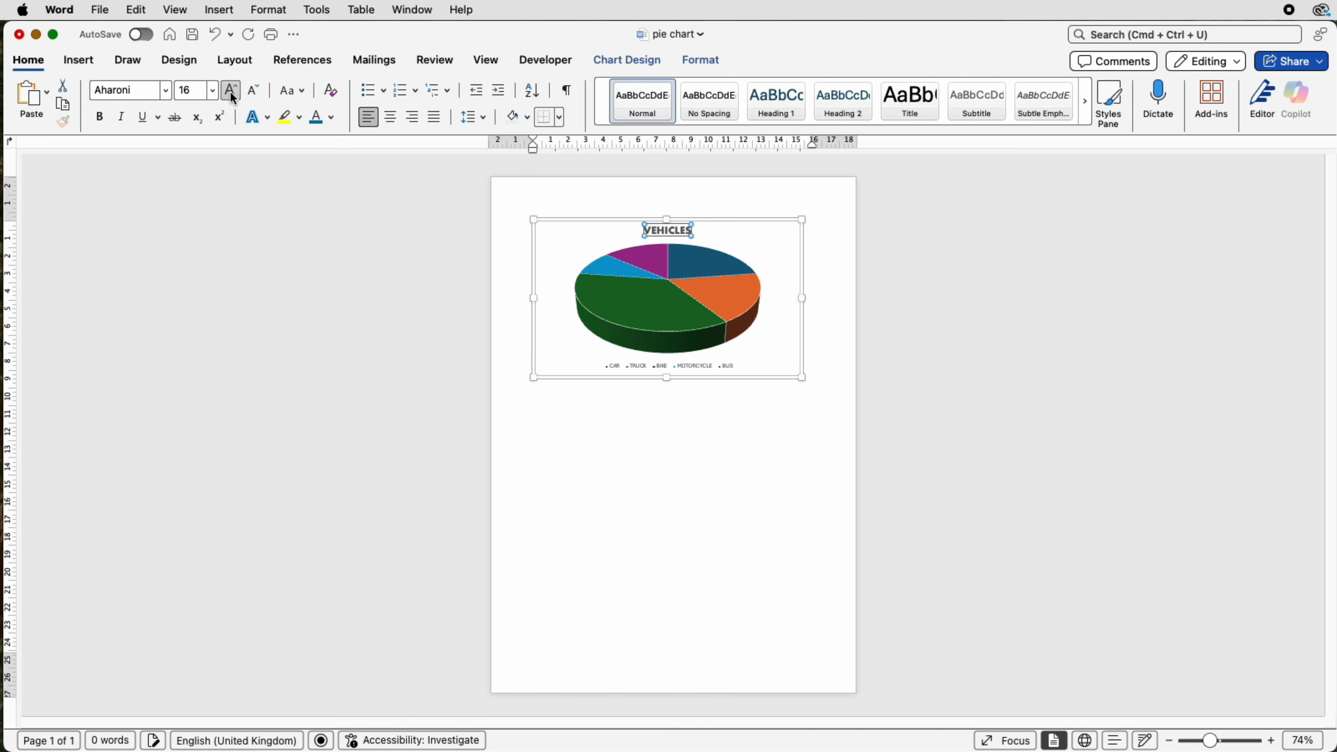
pyautogui.click(230, 91)
pyautogui.click(230, 92)
pyautogui.click(230, 92)
pyautogui.click(231, 91)
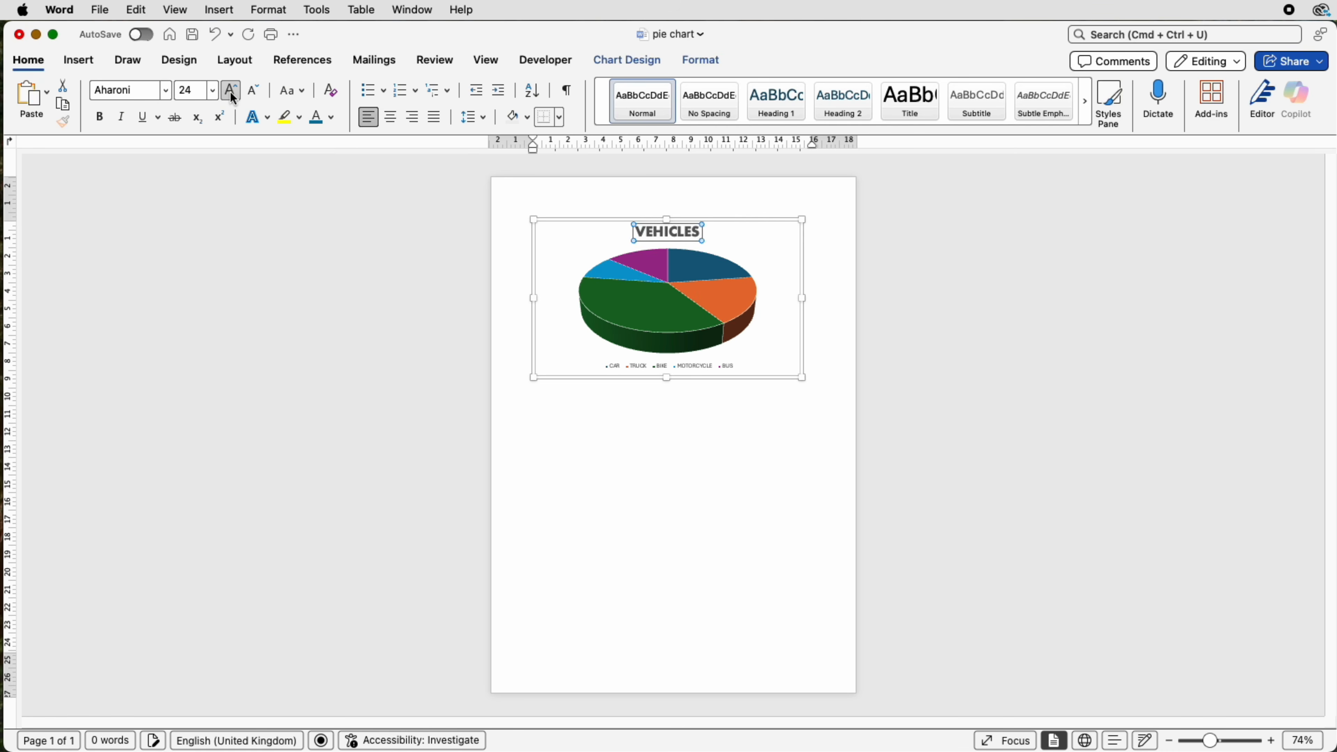
pyautogui.click(230, 92)
pyautogui.click(231, 92)
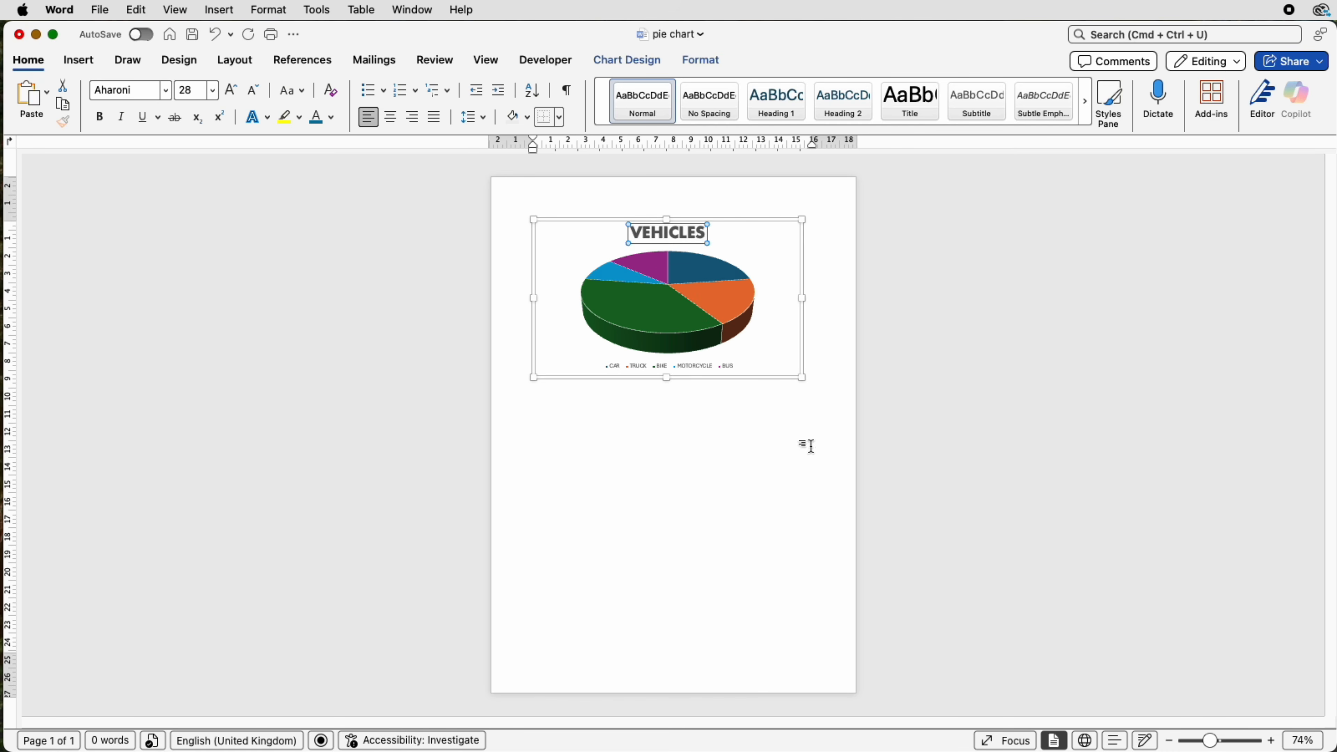
# Increase the font size of the pie chart's legend to 16
pyautogui.click(703, 364)
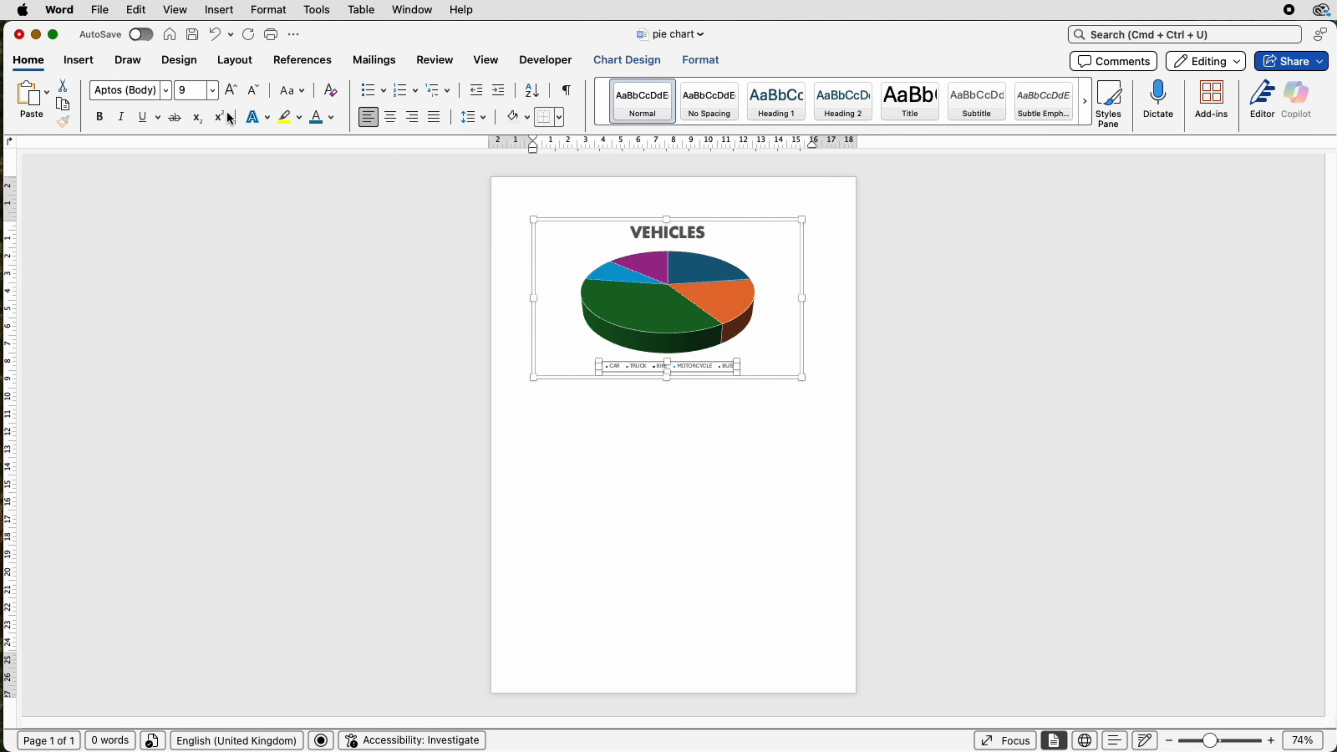
pyautogui.click(231, 92)
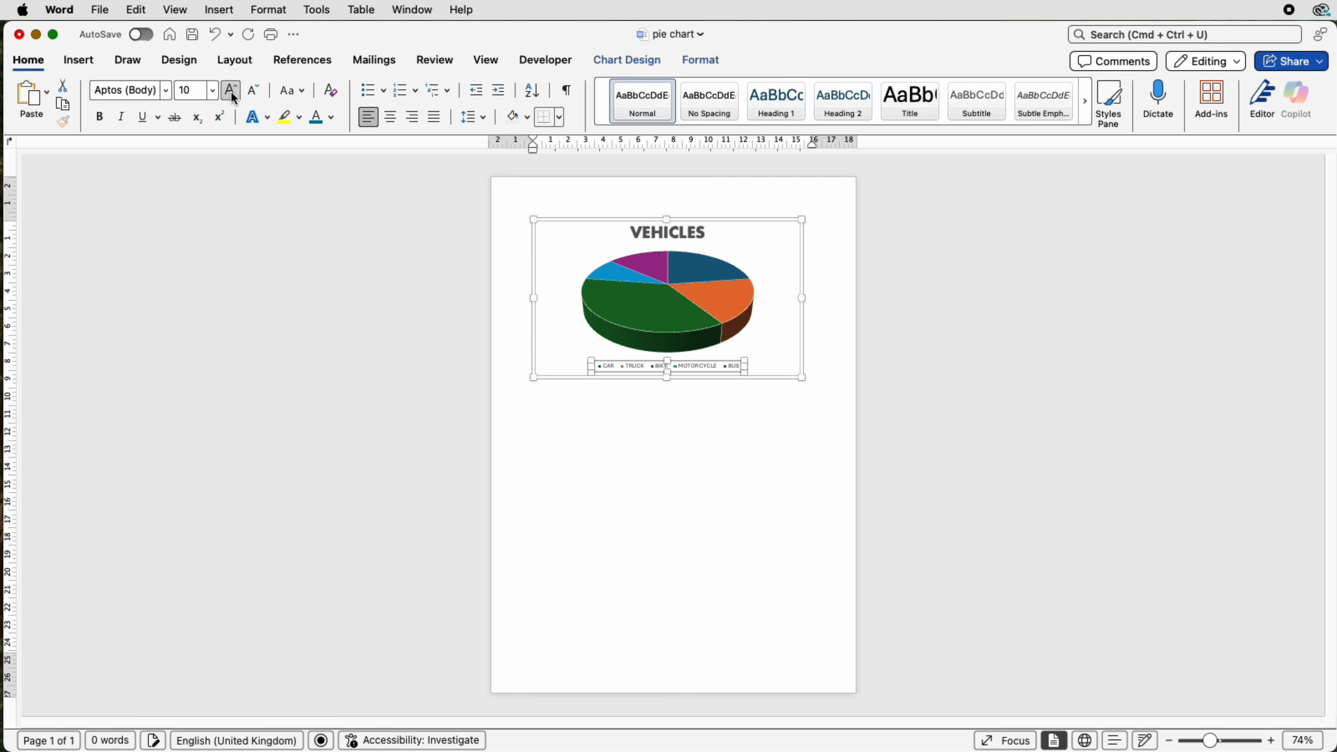
pyautogui.click(231, 93)
pyautogui.click(231, 92)
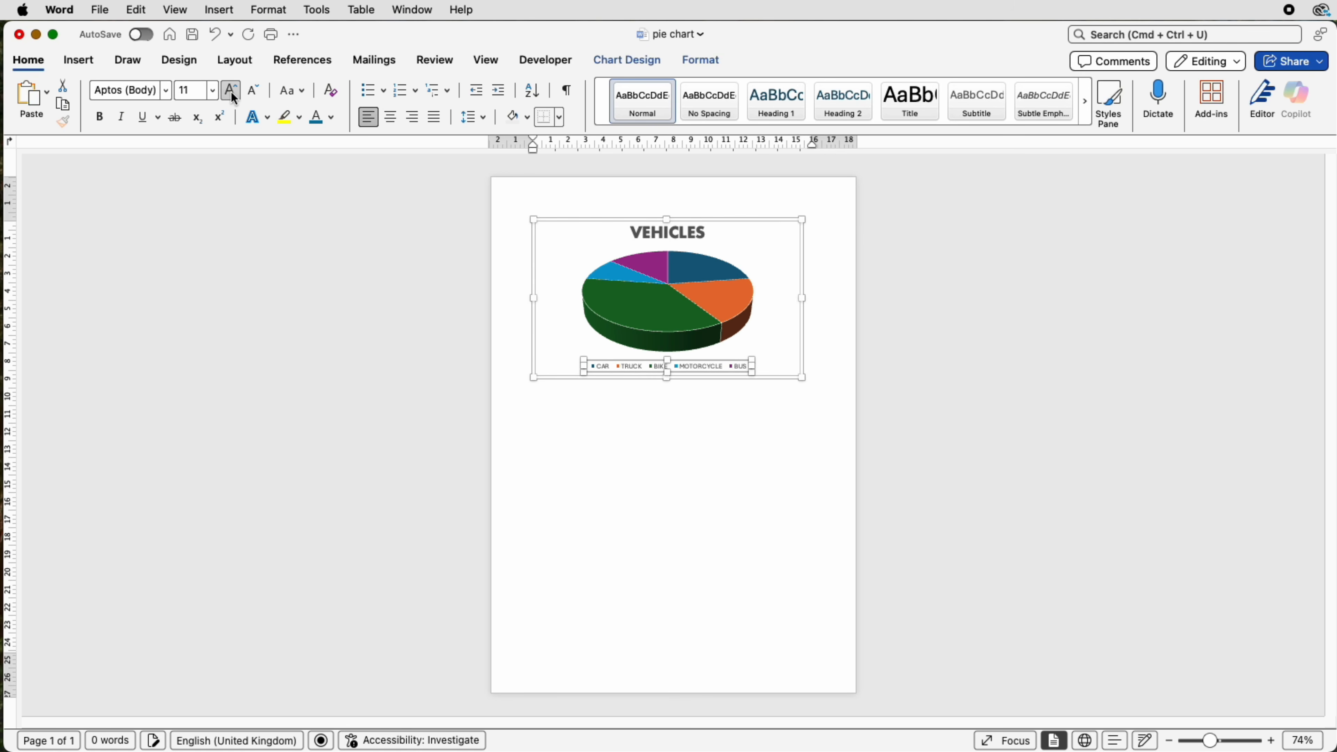
pyautogui.click(231, 92)
pyautogui.click(231, 93)
pyautogui.click(231, 92)
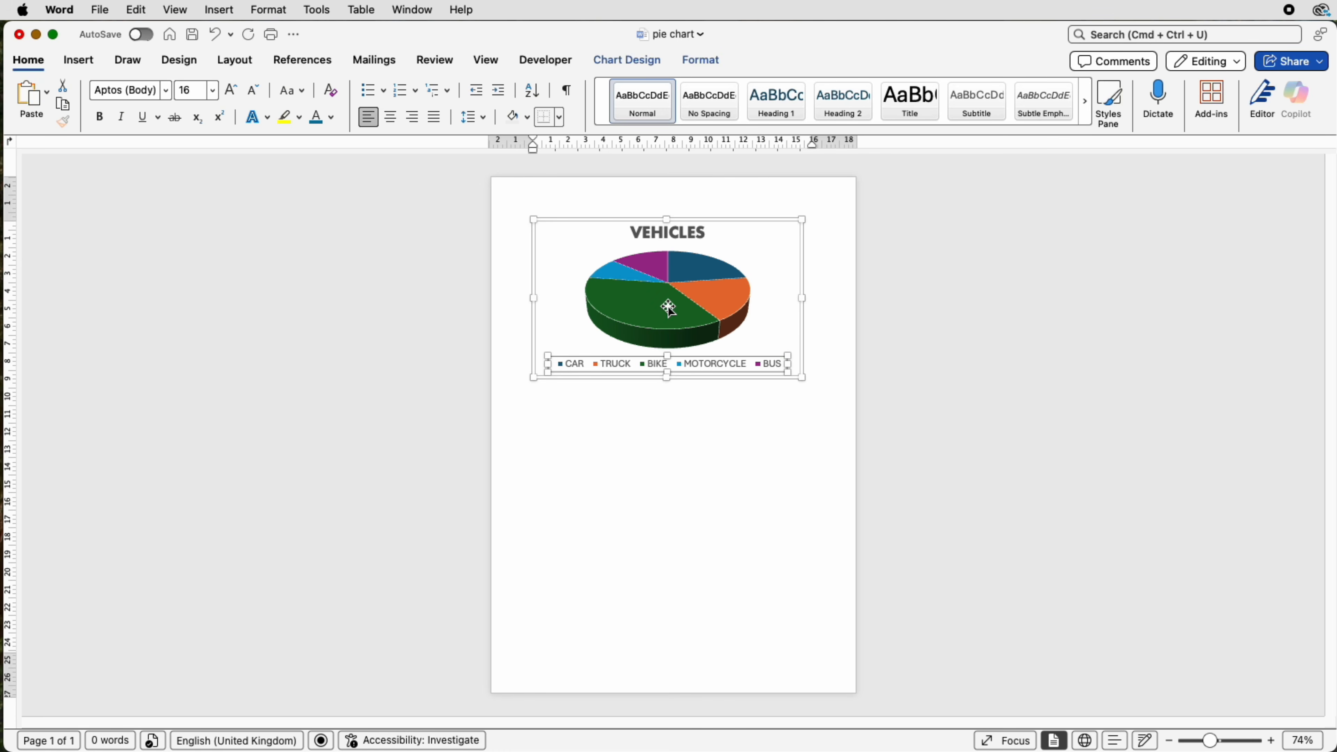
# Try the third and fifth chart styles on the pie chart, and apply the first style again
pyautogui.click(656, 305)
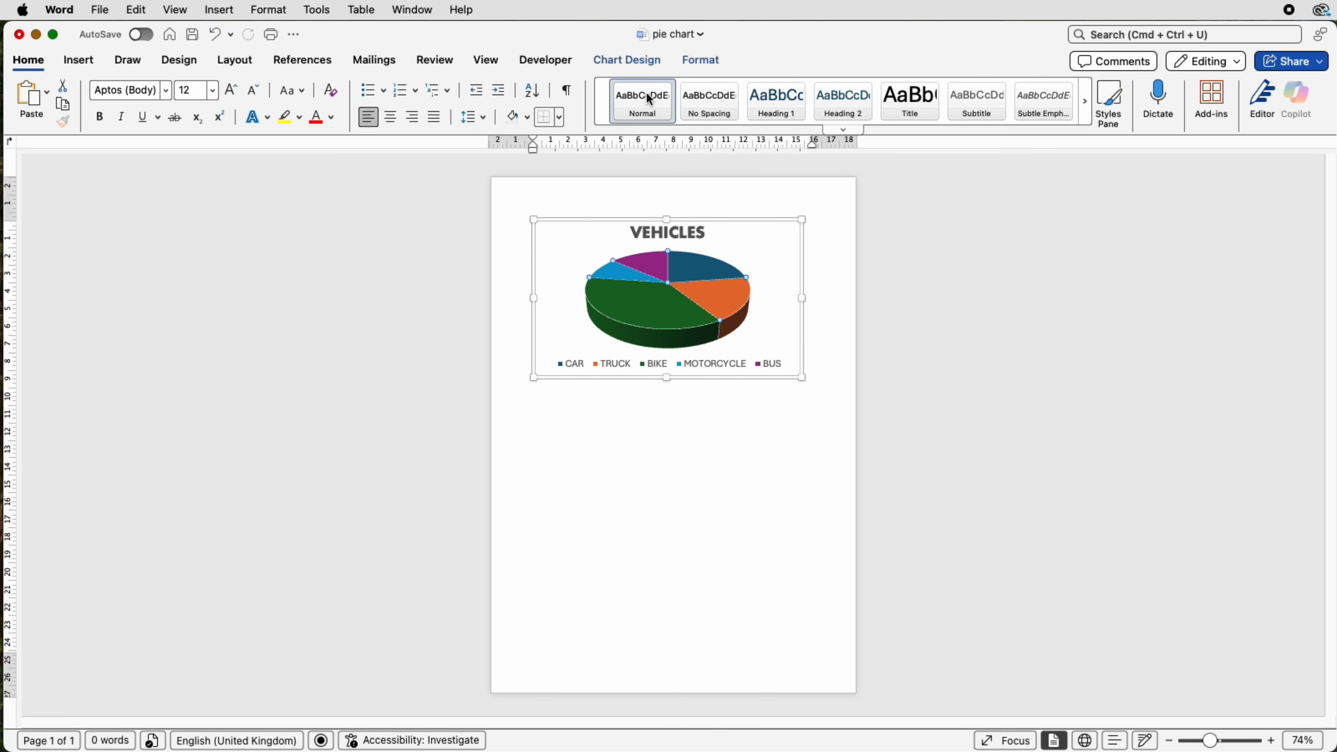
pyautogui.click(639, 64)
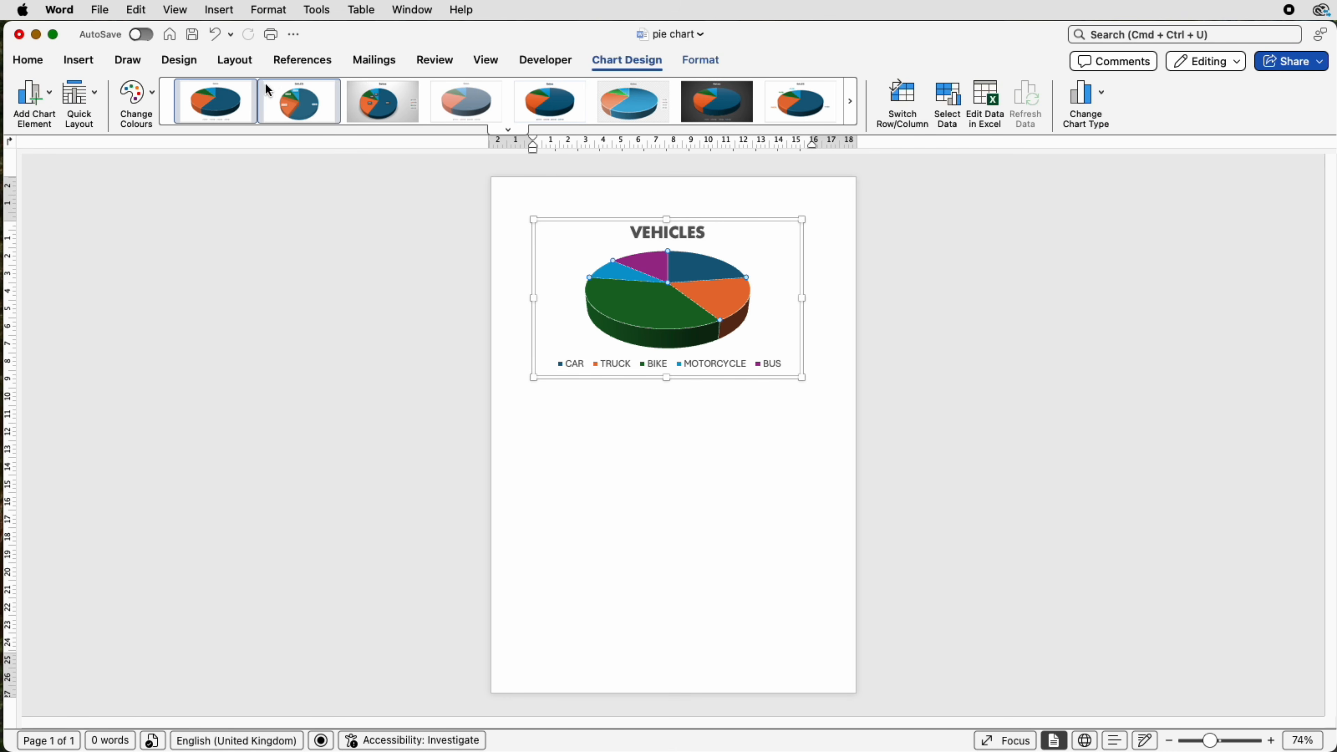
pyautogui.click(383, 106)
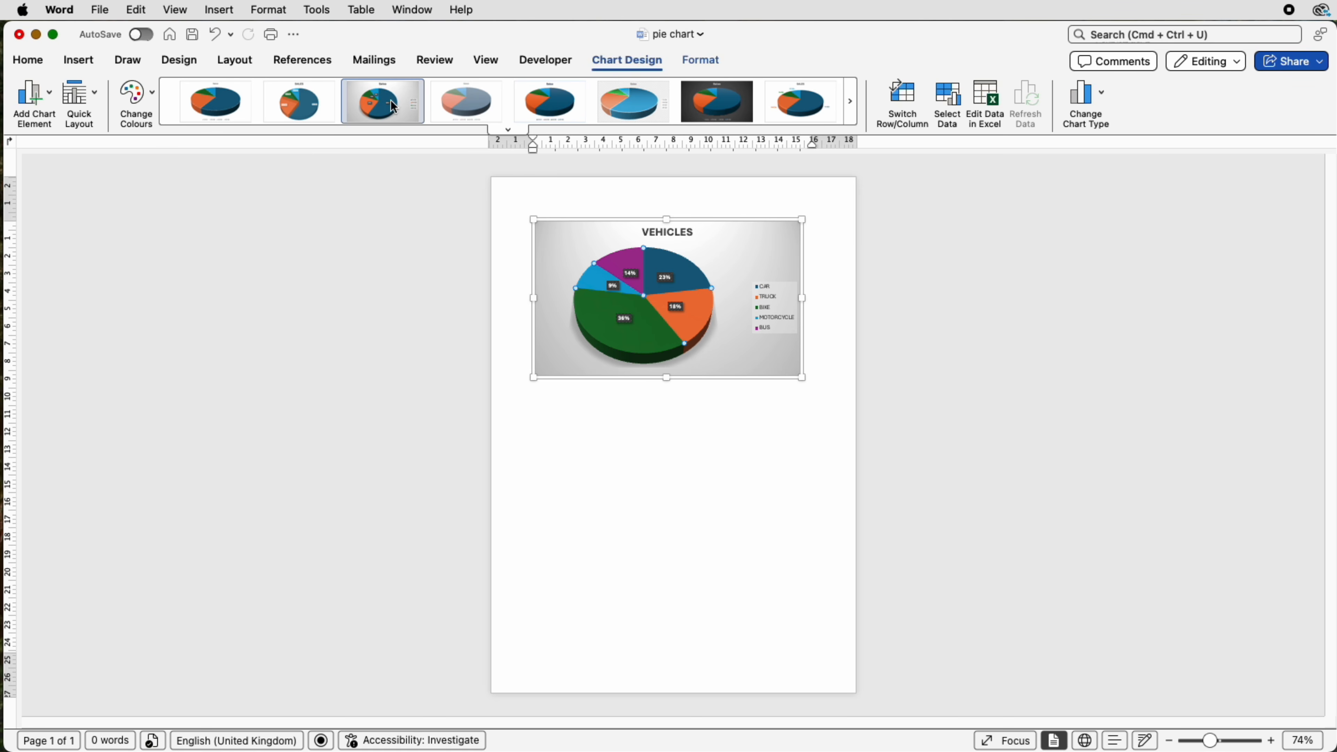
pyautogui.click(577, 109)
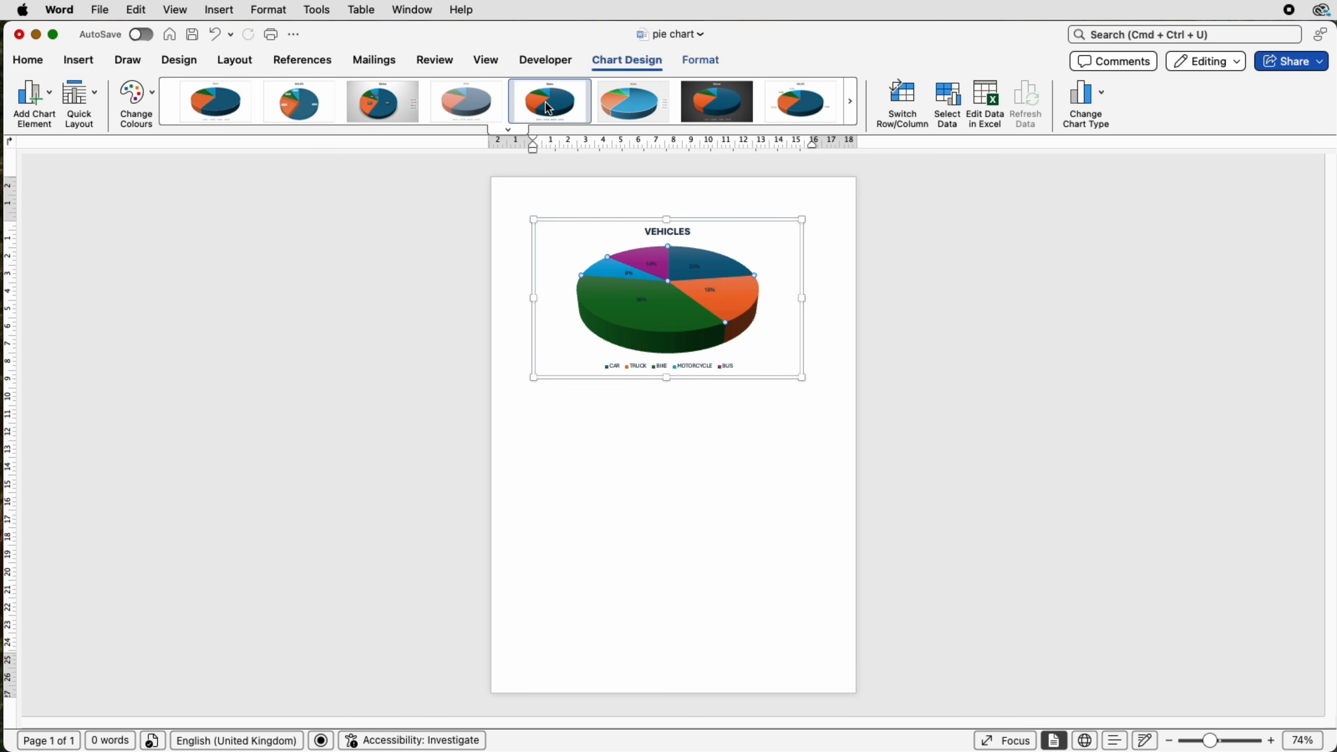
pyautogui.click(231, 107)
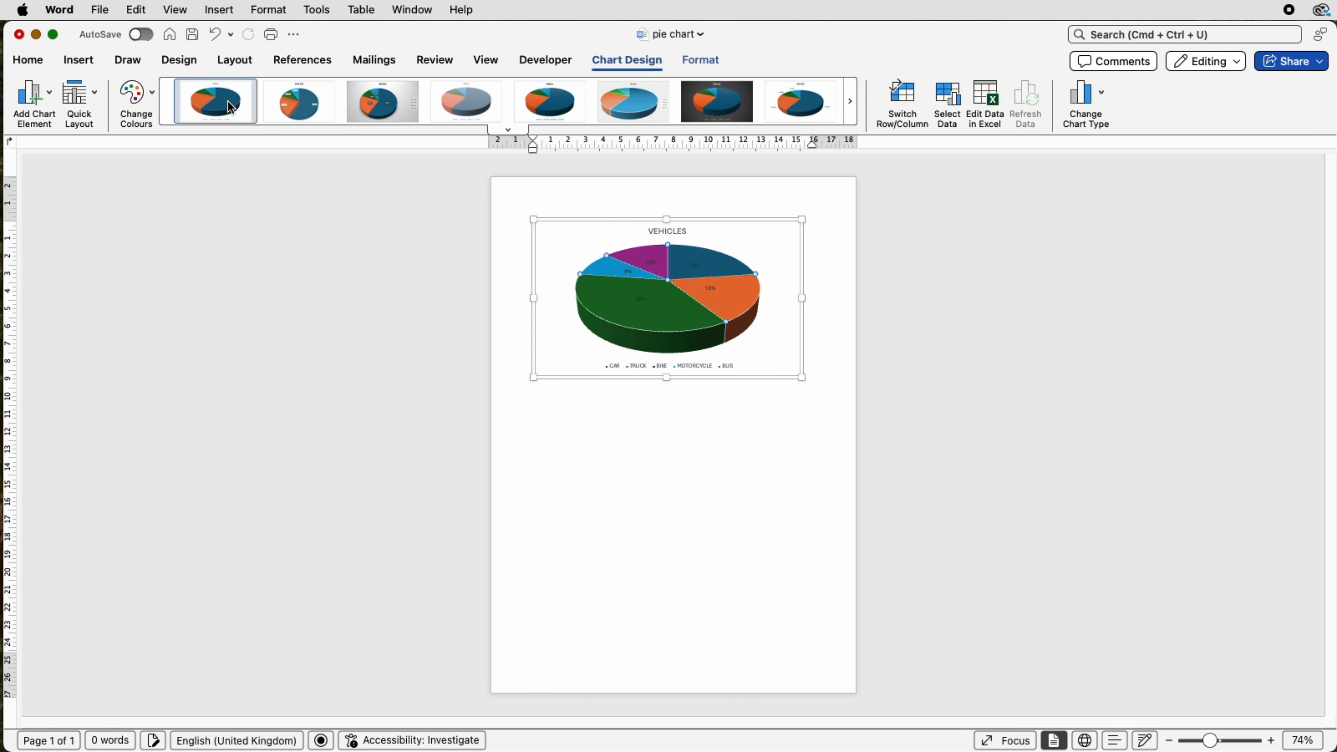
# Change the pie chart's colours to the monochromatic bright blue palette running from dark to light
pyautogui.click(153, 95)
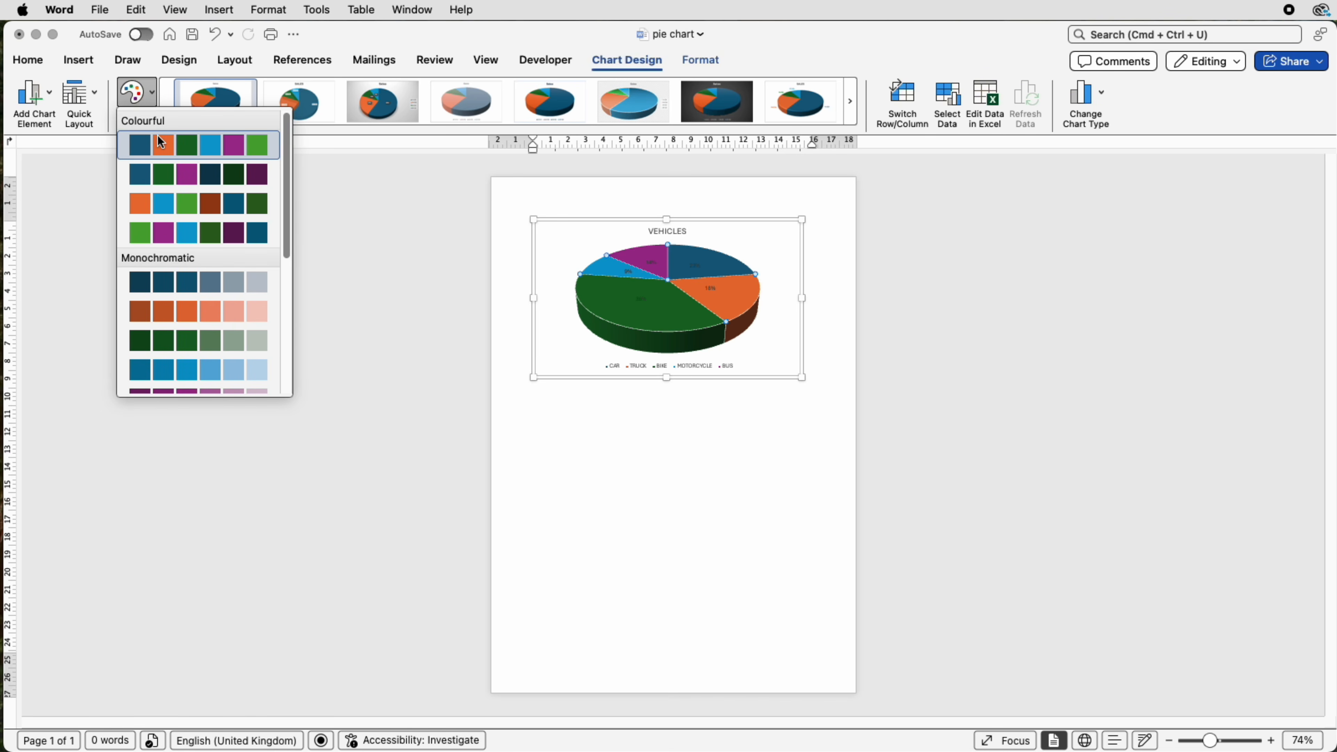
pyautogui.moveTo(288, 196); pyautogui.dragTo(281, 281)
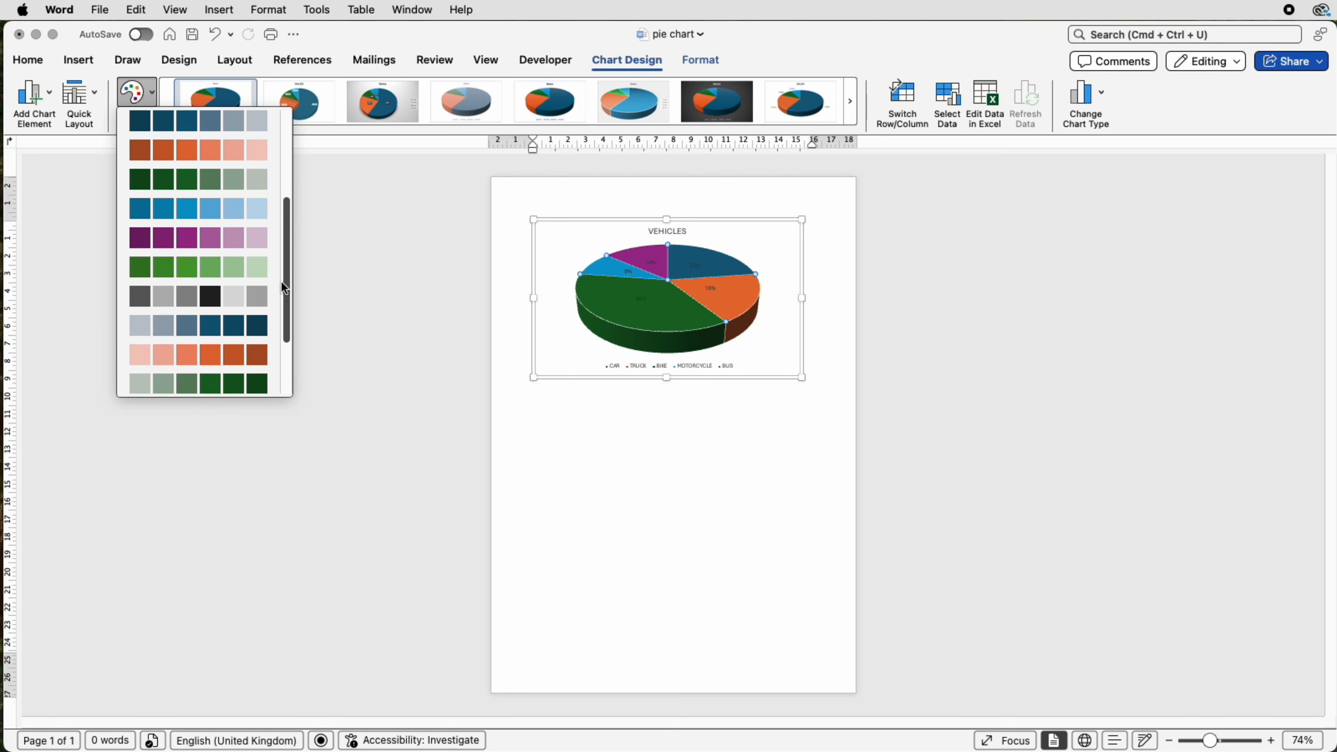
pyautogui.click(142, 192)
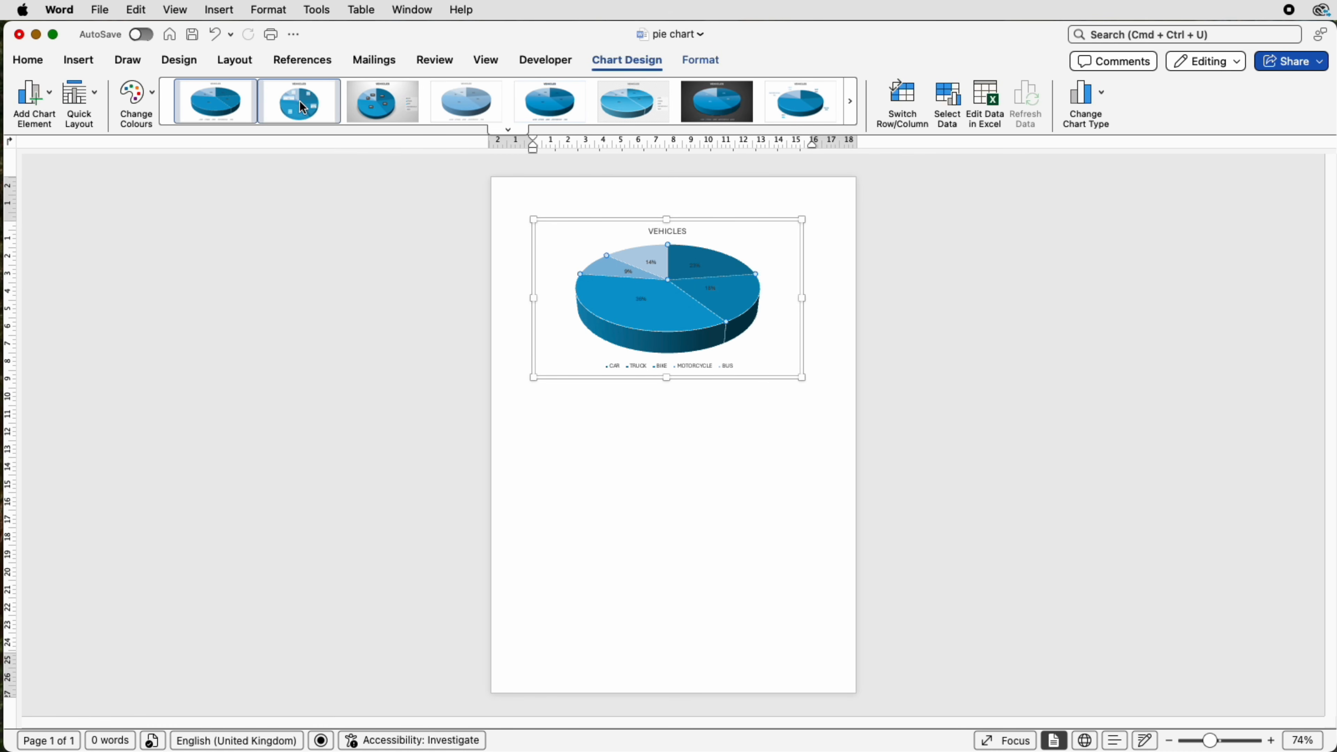
# Apply the chart style with category names and percentages around the pie, pull the BUS slice outward and undo that move
pyautogui.click(508, 129)
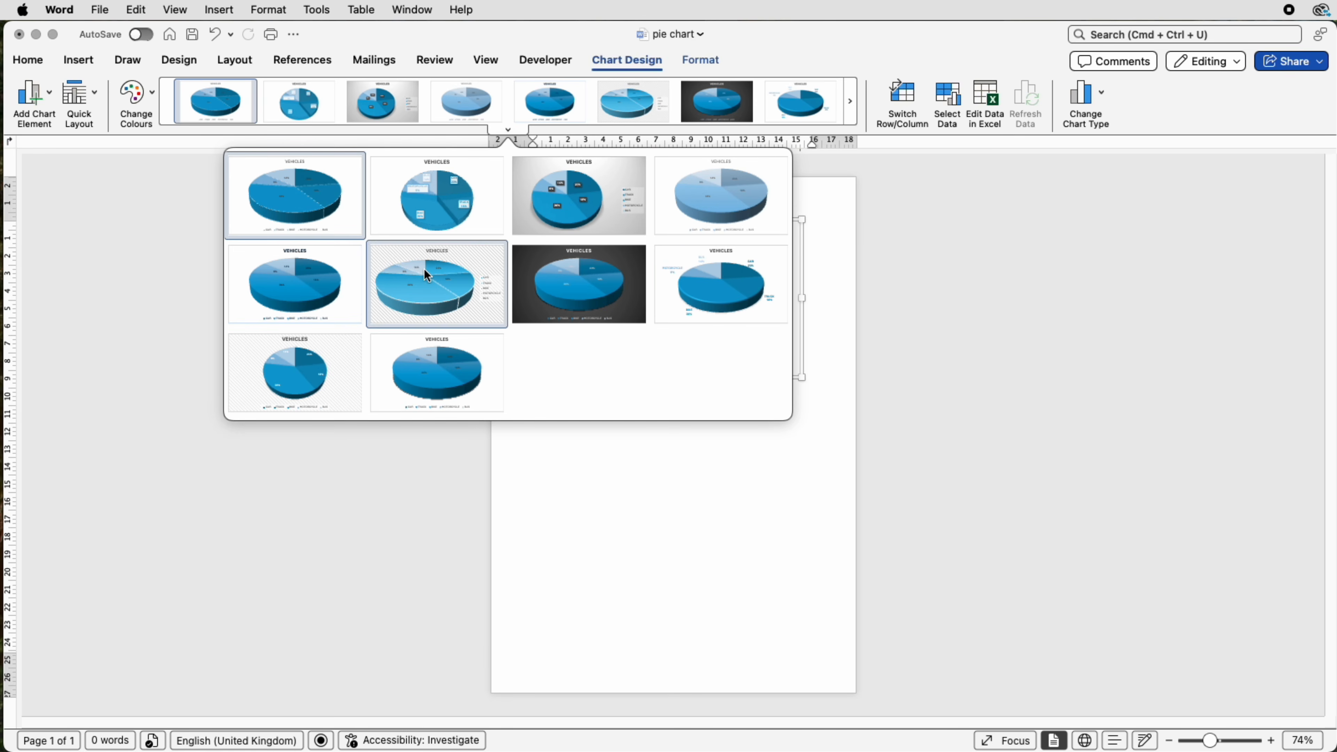
pyautogui.click(741, 289)
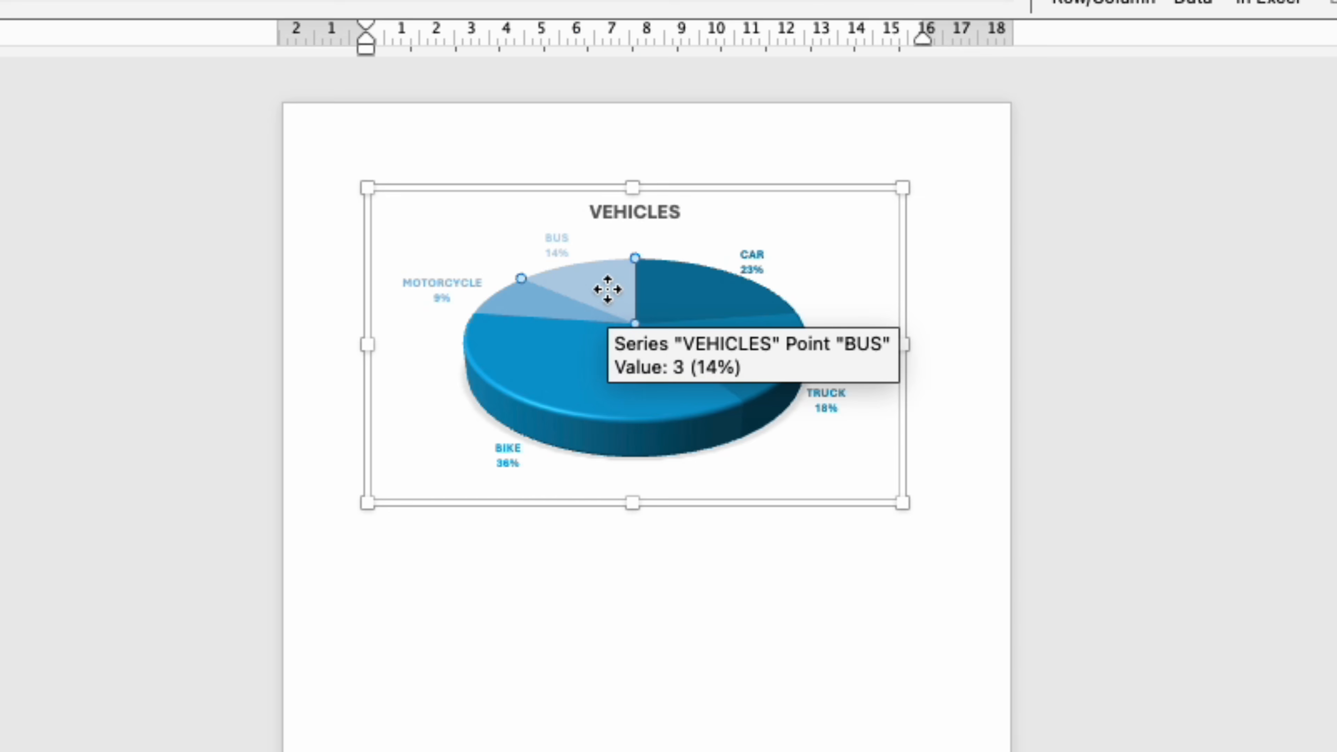
pyautogui.moveTo(653, 270); pyautogui.dragTo(596, 258)
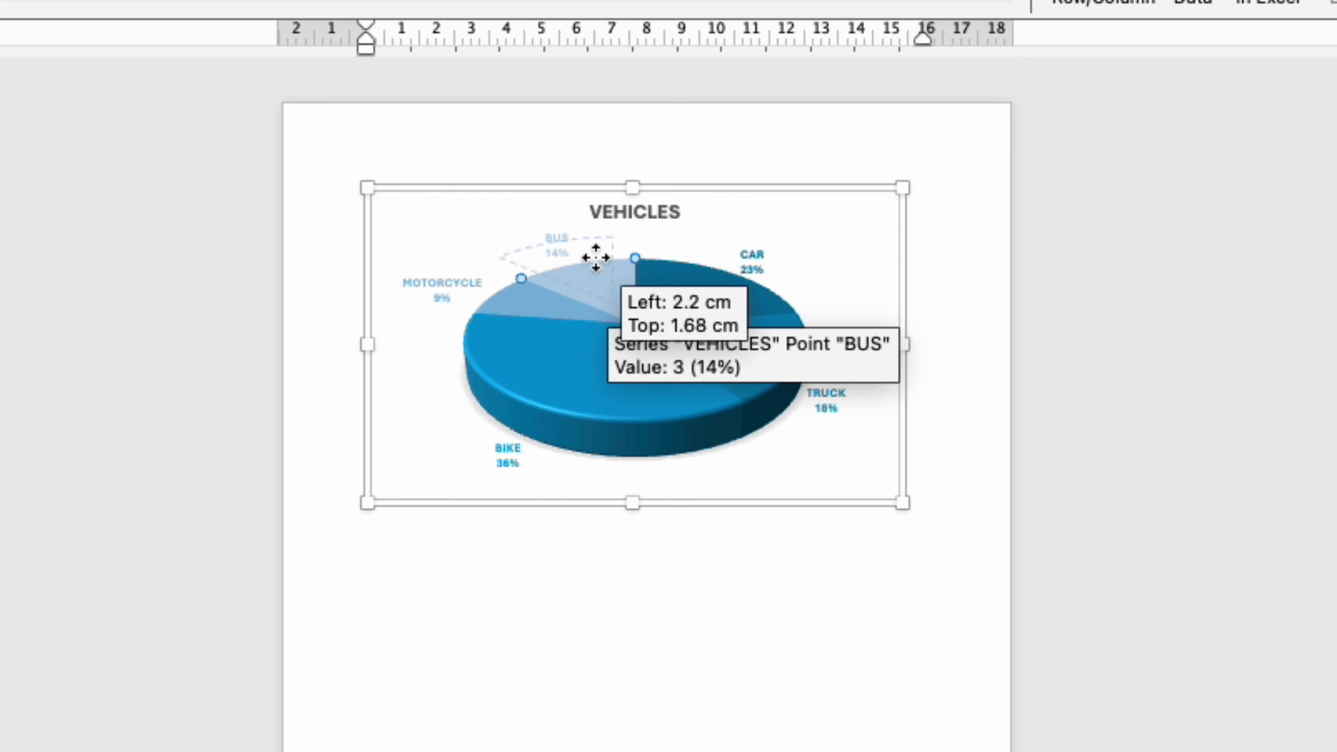
pyautogui.moveTo(595, 257); pyautogui.dragTo(598, 262)
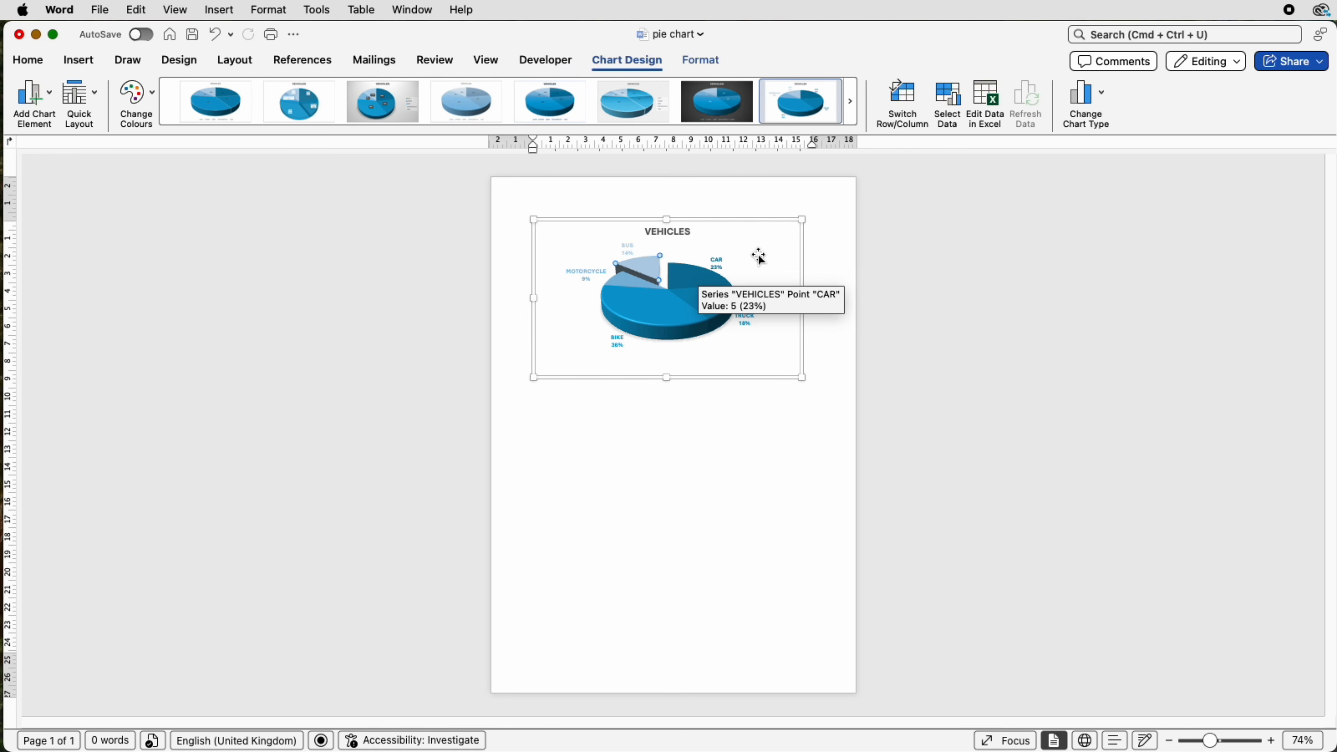
pyautogui.press('super+z')
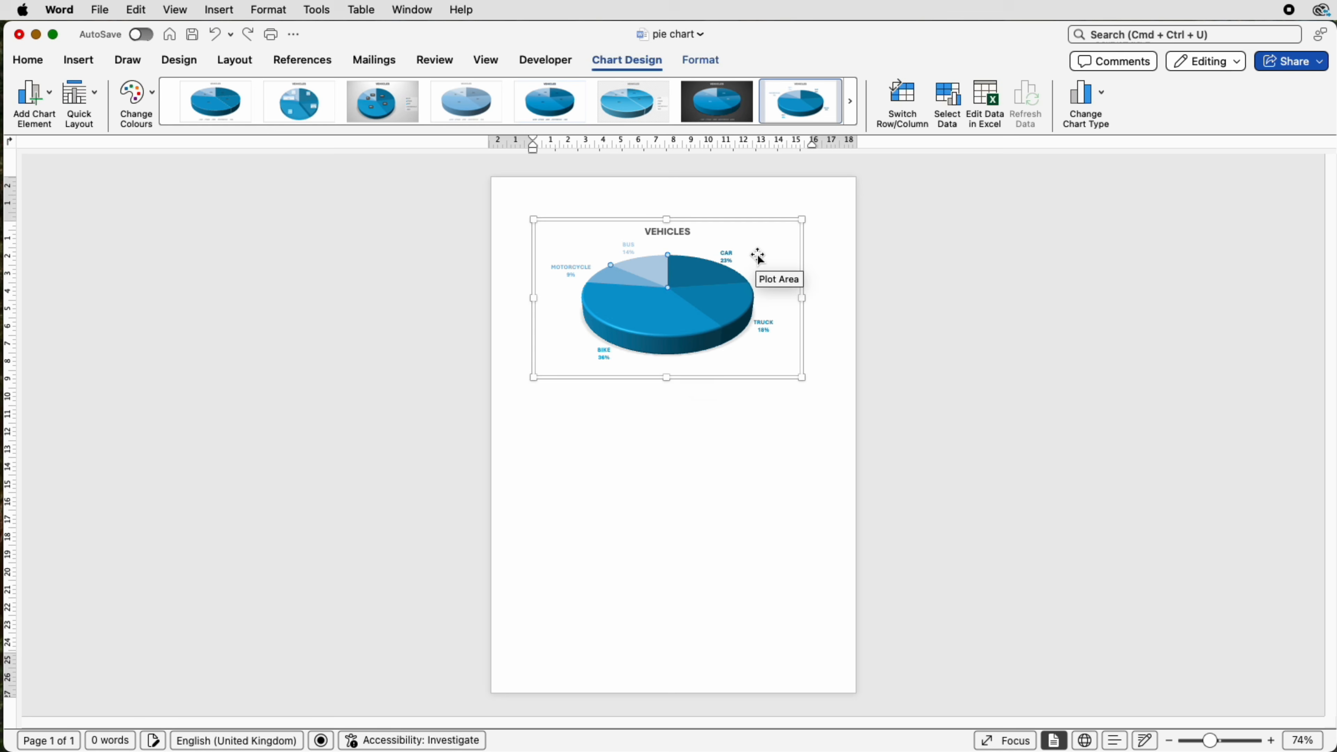
# Apply the fifth chart style, with percentages inside the slices, and set the angle of the first slice to 131°
pyautogui.click(224, 109)
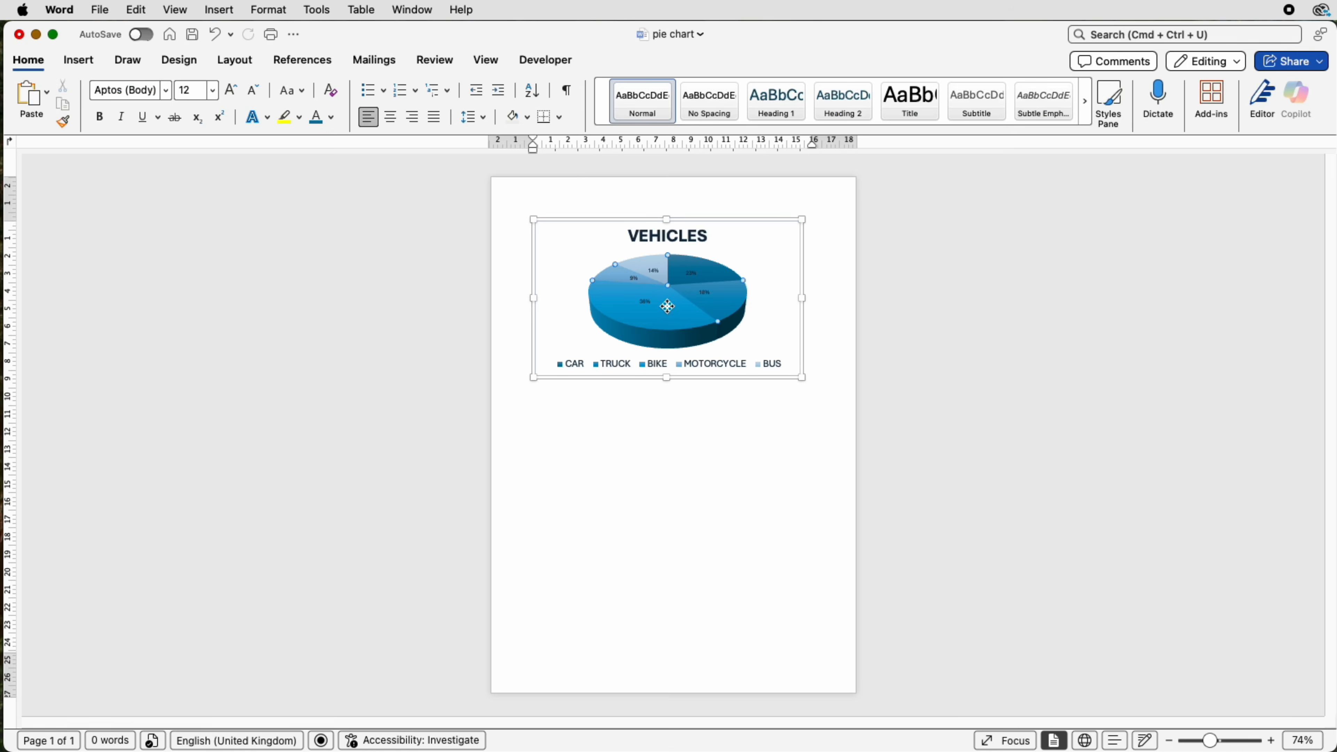
pyautogui.doubleClick(668, 307)
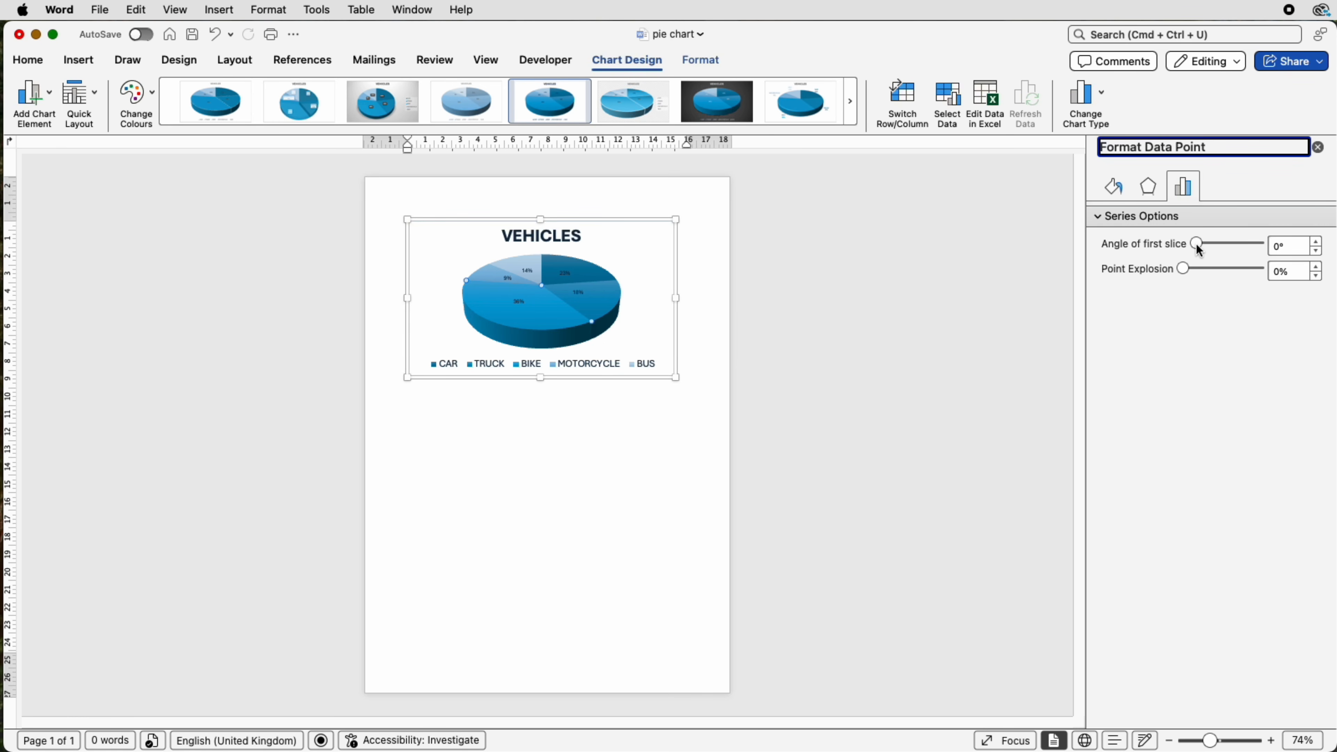
pyautogui.moveTo(1196, 244); pyautogui.dragTo(1221, 245)
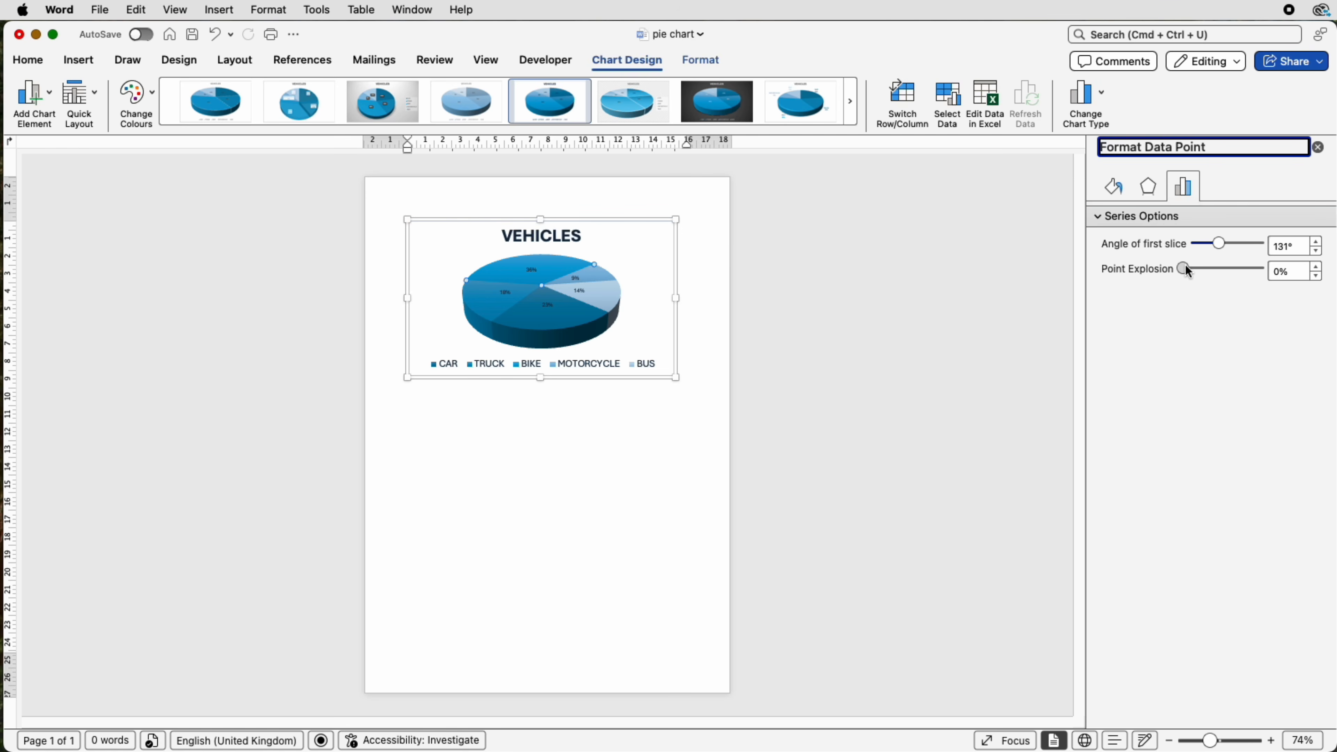
# Try a pie explosion of 55% on the whole data series and set it back to 0%
pyautogui.moveTo(1185, 267); pyautogui.dragTo(1185, 269)
pyautogui.click(577, 291)
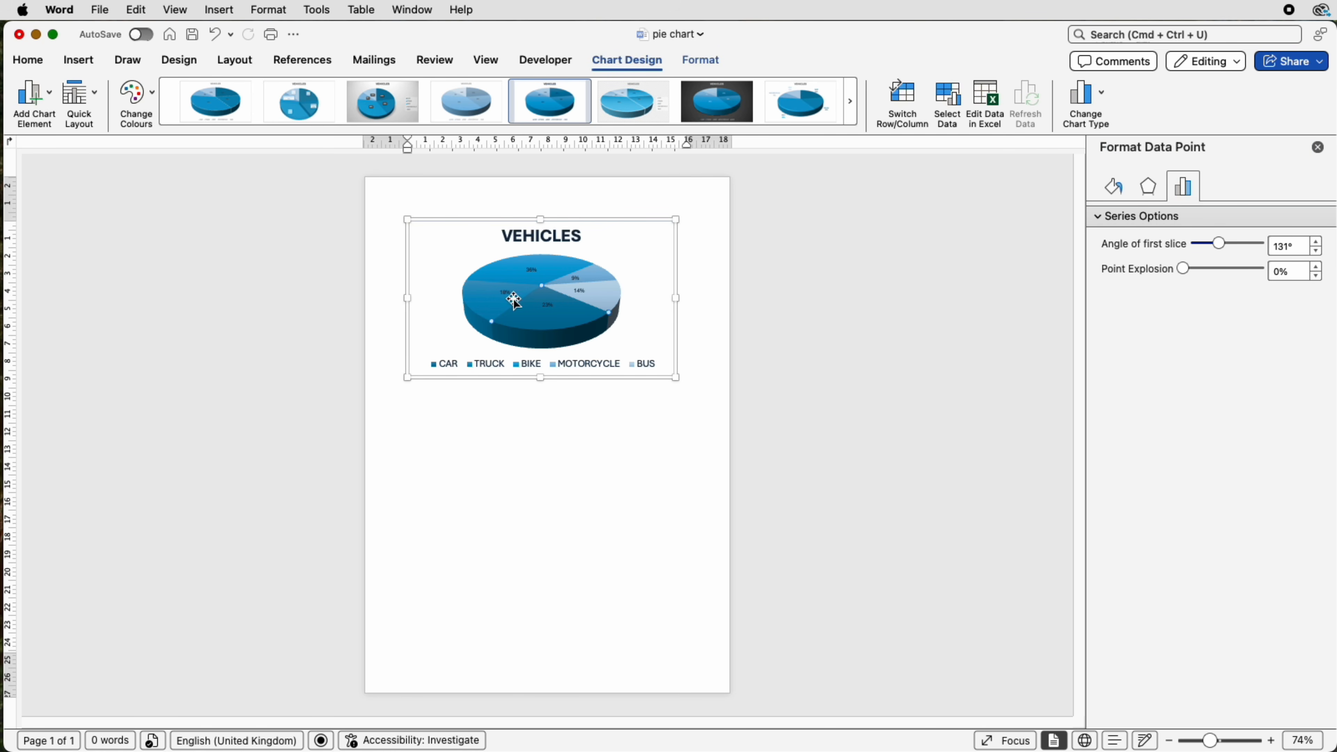
pyautogui.click(590, 285)
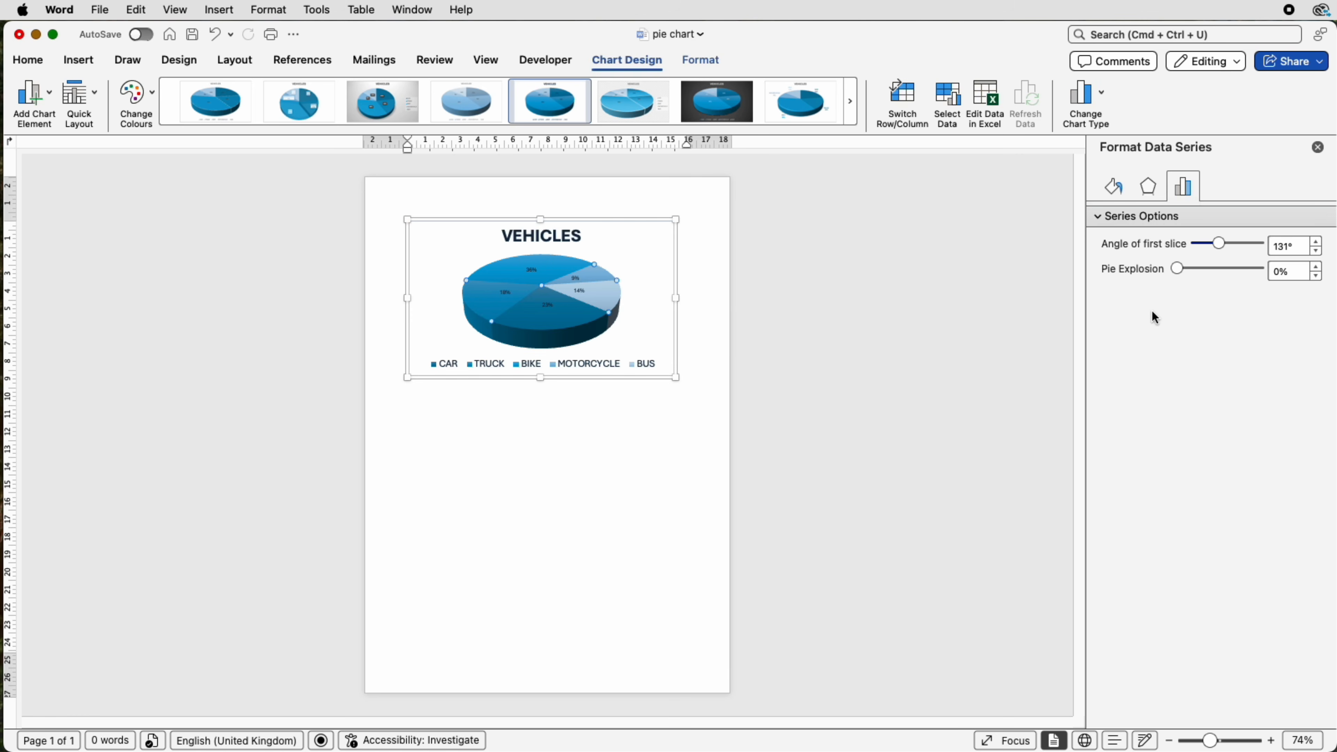
pyautogui.moveTo(1178, 268); pyautogui.dragTo(1190, 270)
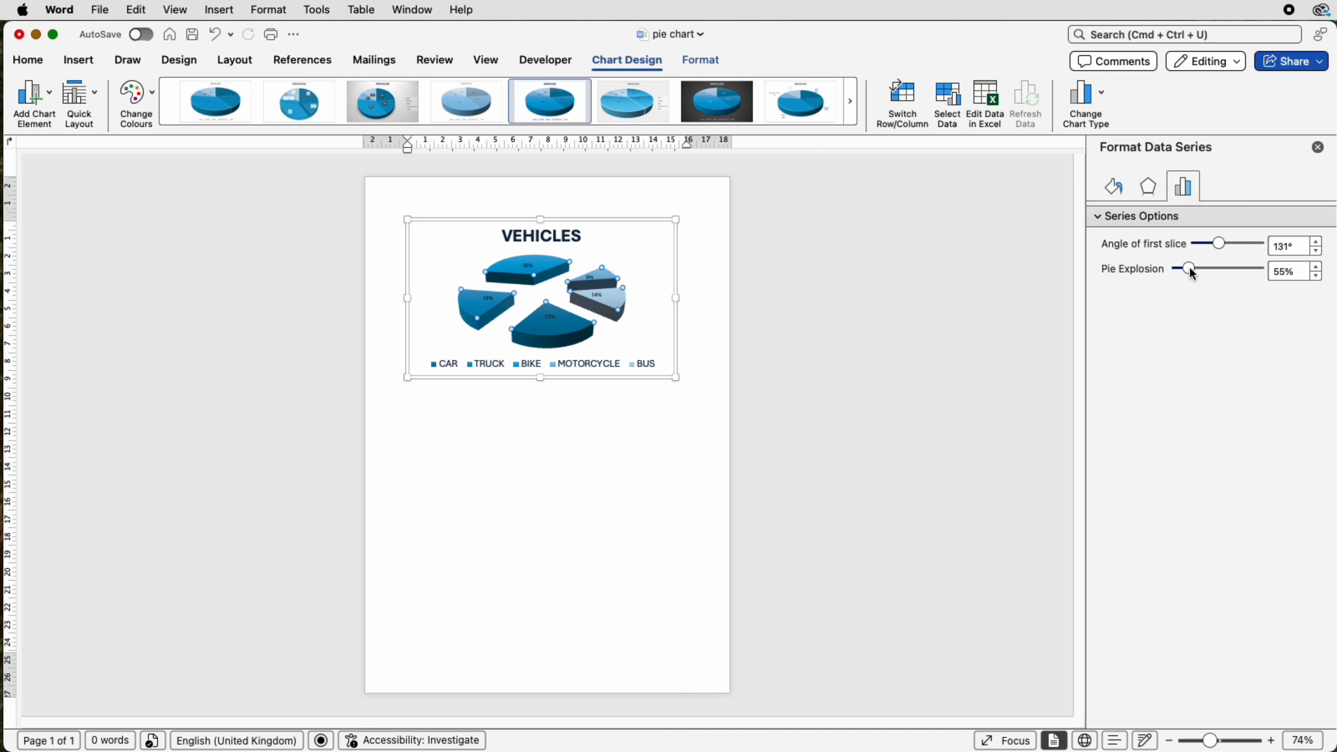
pyautogui.moveTo(1189, 269); pyautogui.dragTo(1168, 271)
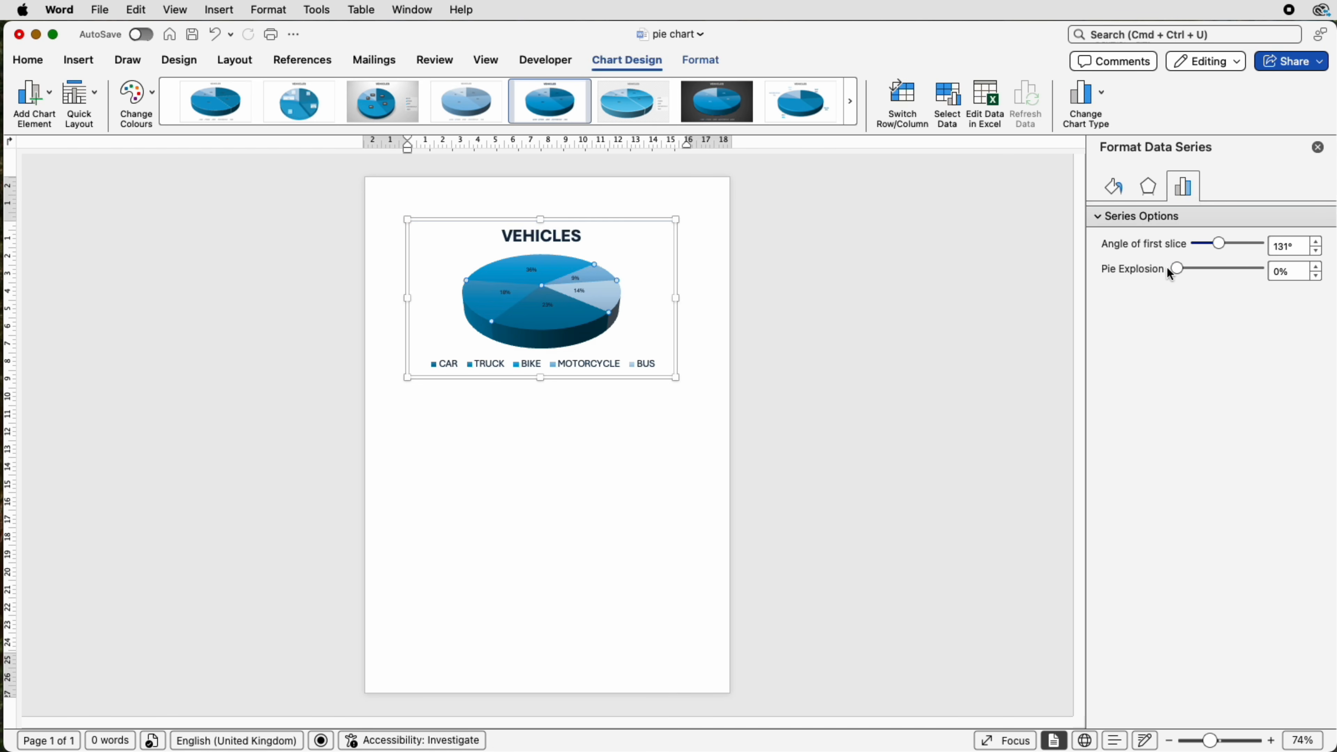
pyautogui.click(549, 273)
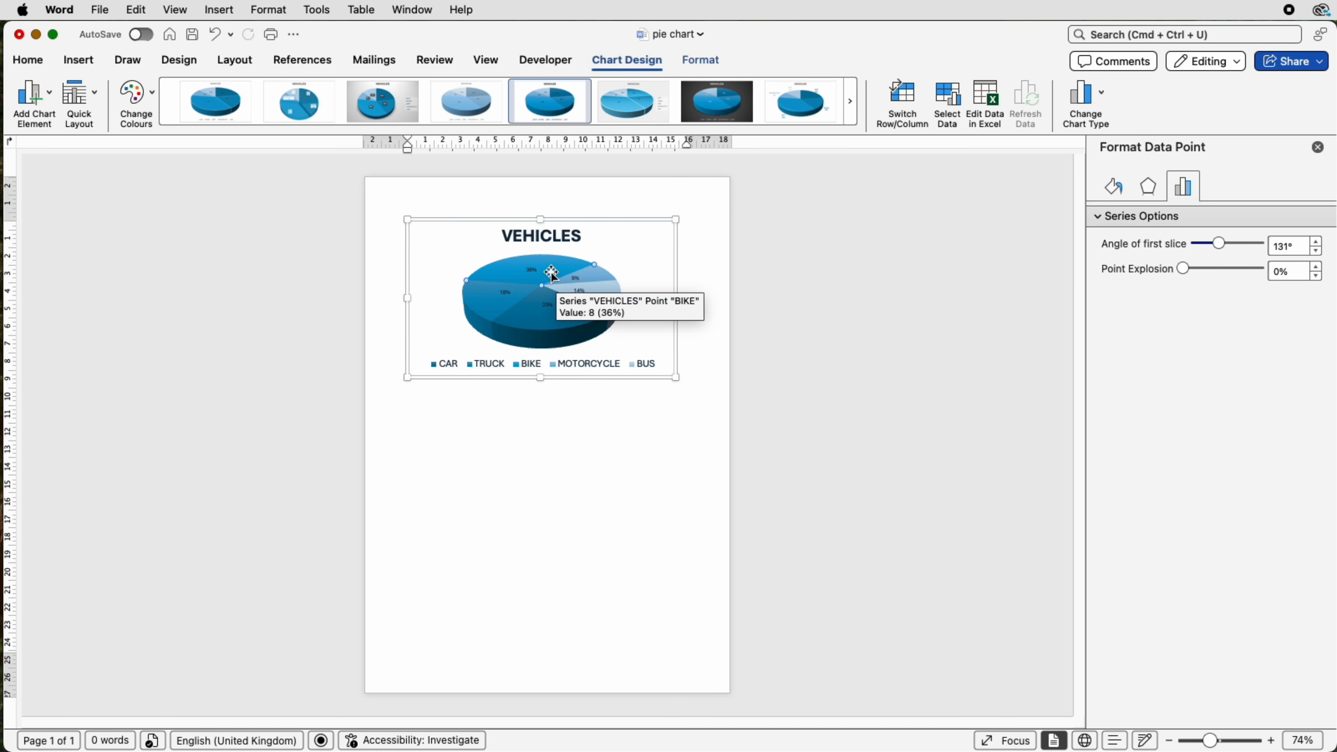
# Give the chart's plot area a solid red fill
pyautogui.click(664, 275)
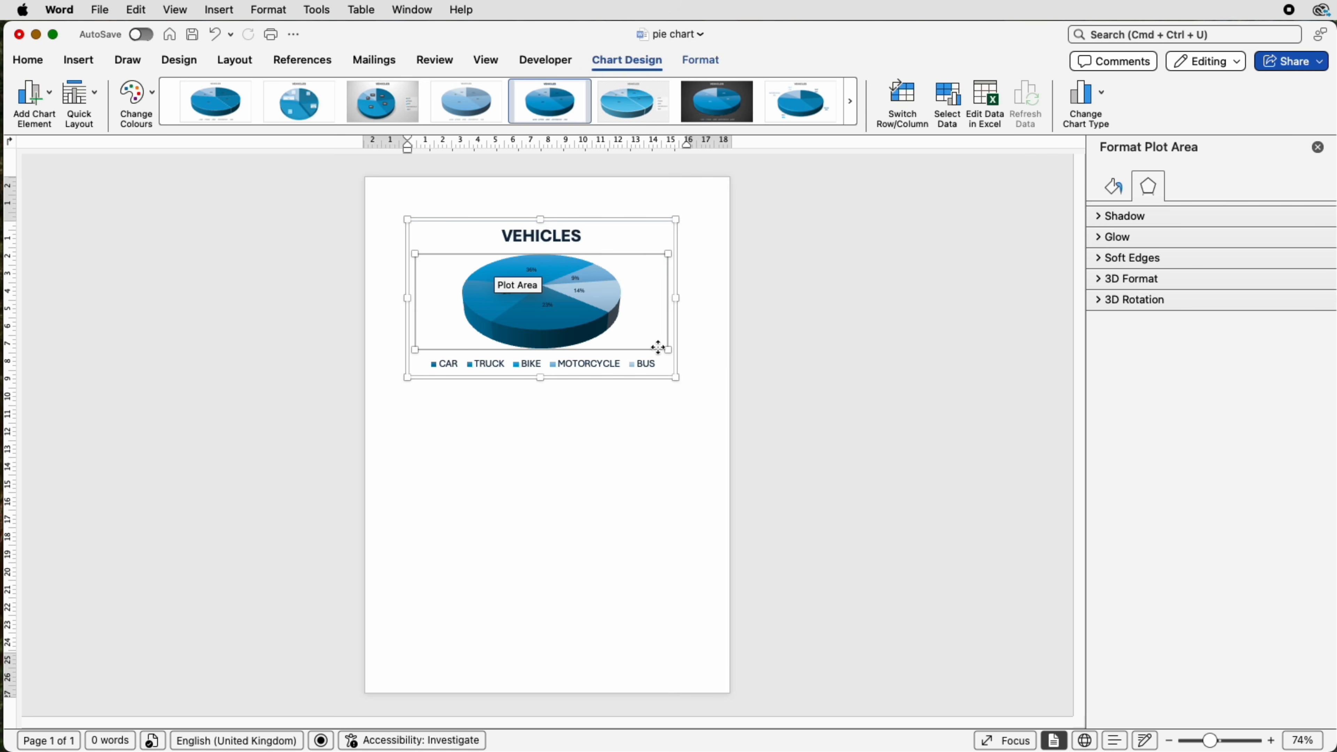
pyautogui.click(1114, 189)
pyautogui.click(1100, 218)
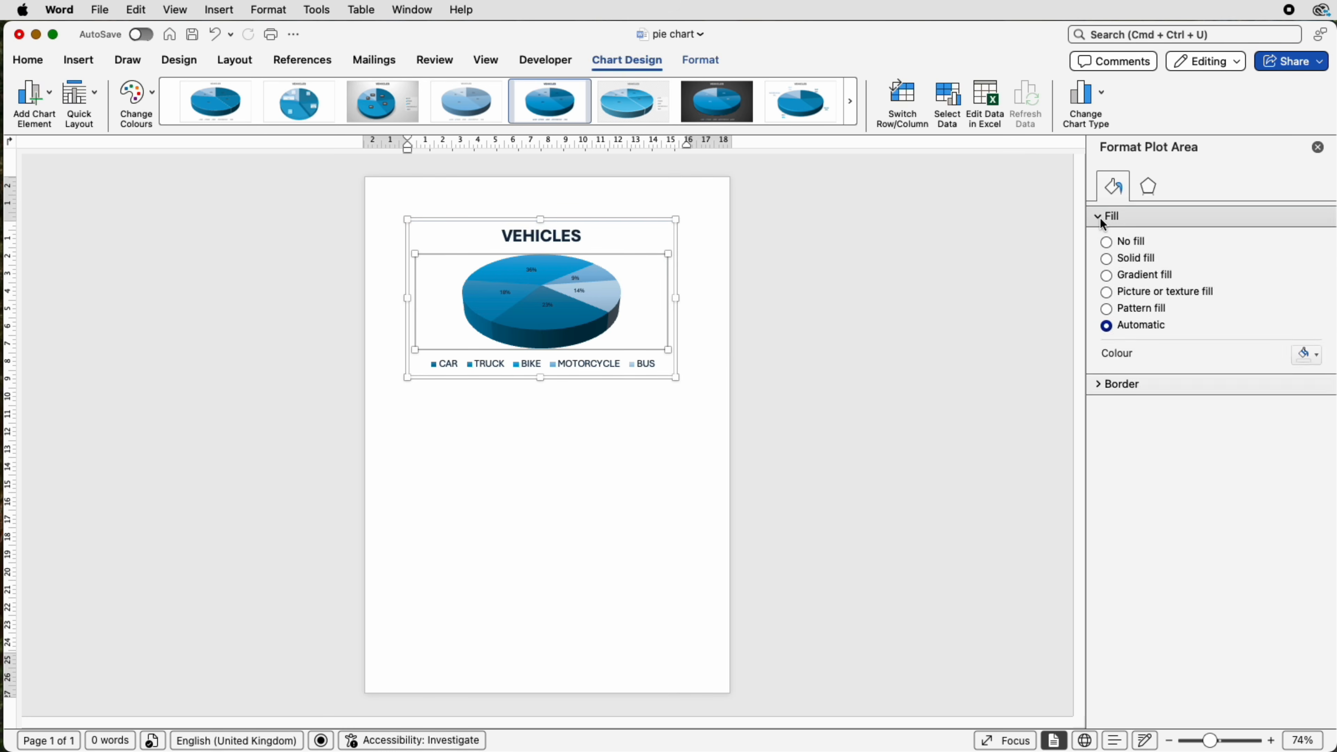
pyautogui.click(1306, 353)
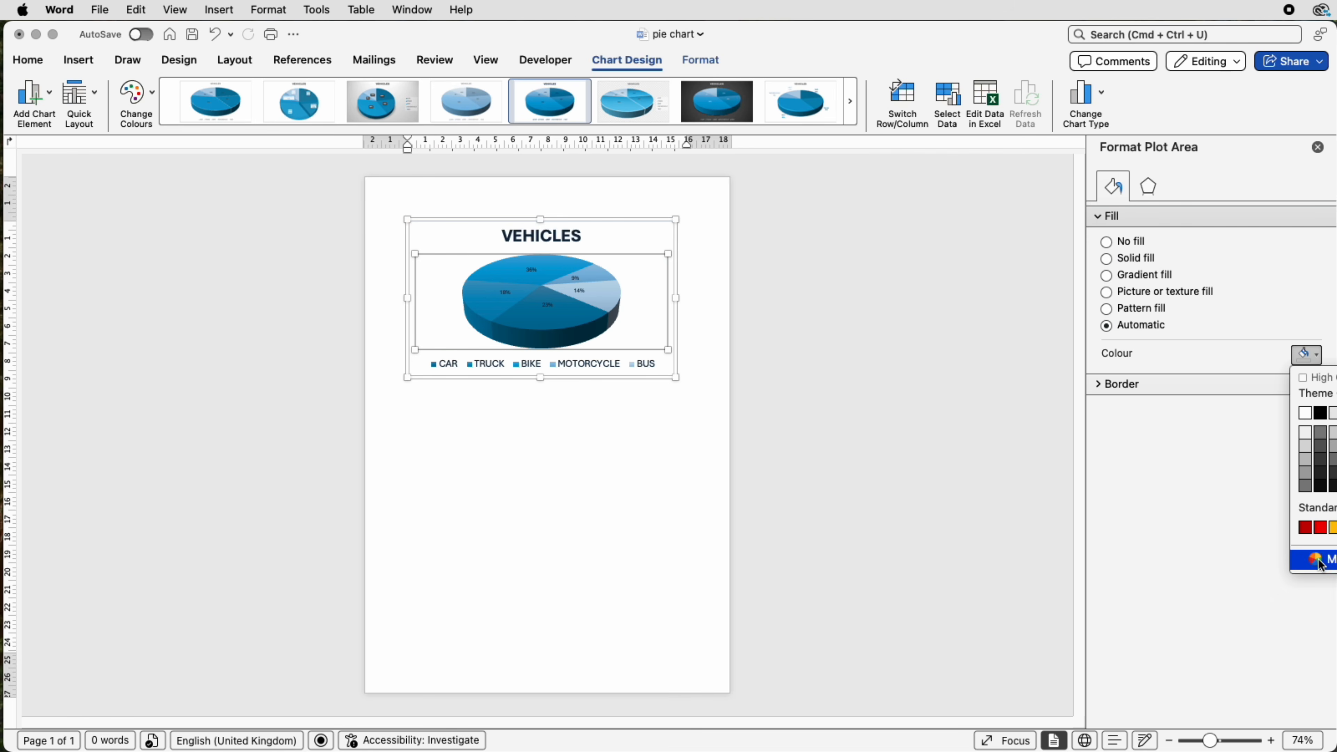
pyautogui.click(1320, 527)
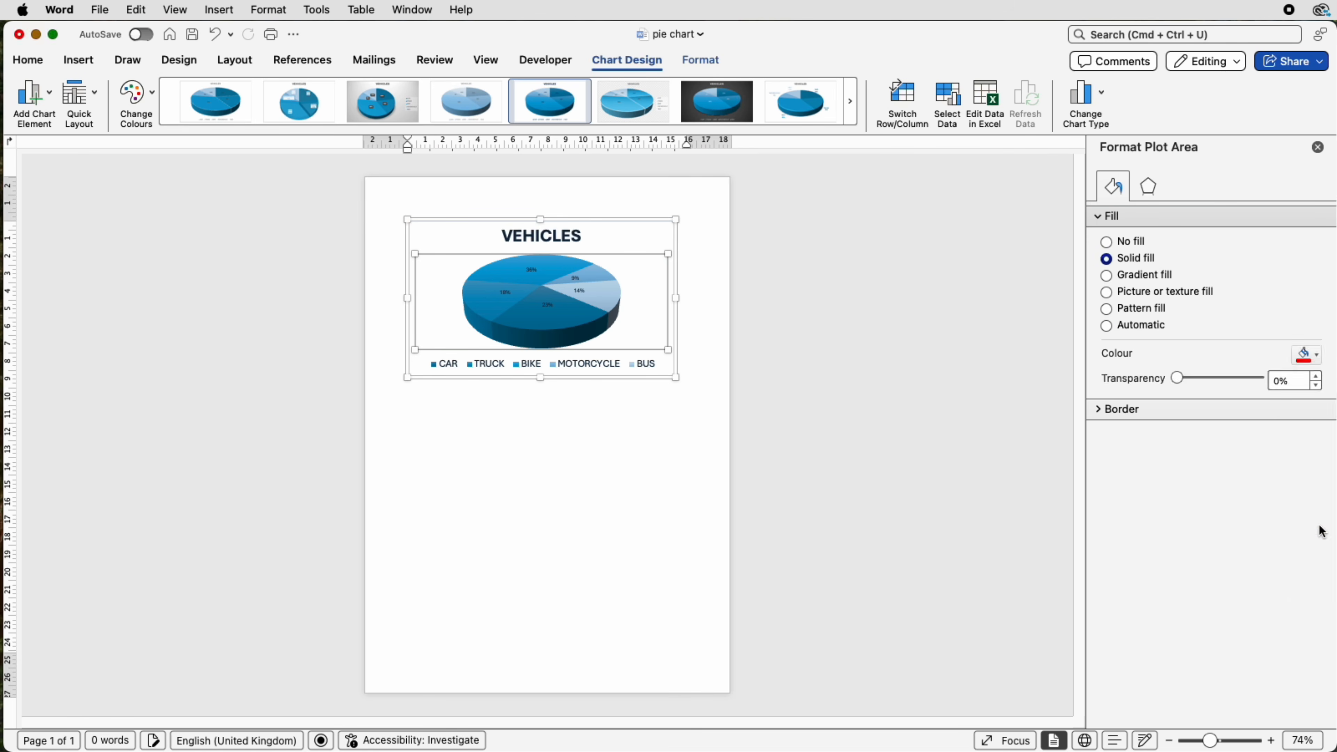
# Try a white fill and a gradient fill on the plot area, and set it to No fill
pyautogui.click(1307, 354)
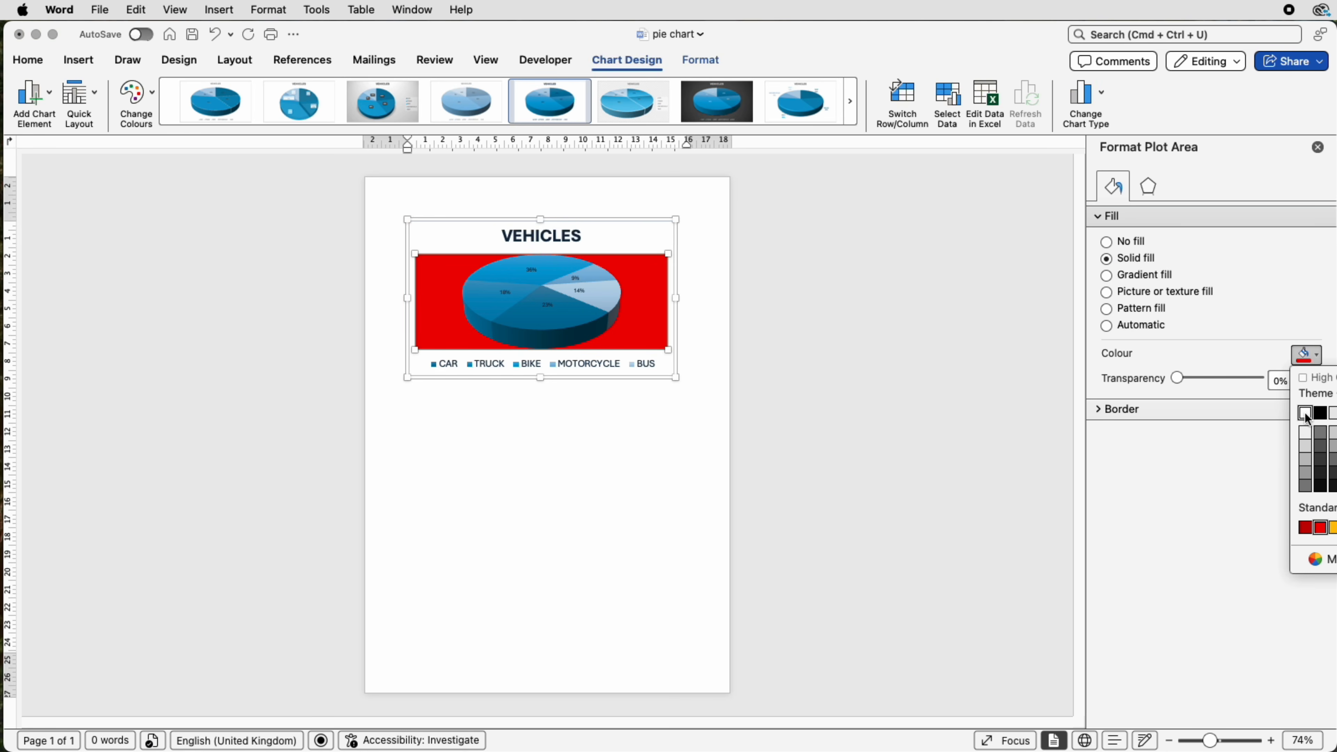
pyautogui.click(1307, 416)
pyautogui.click(1106, 275)
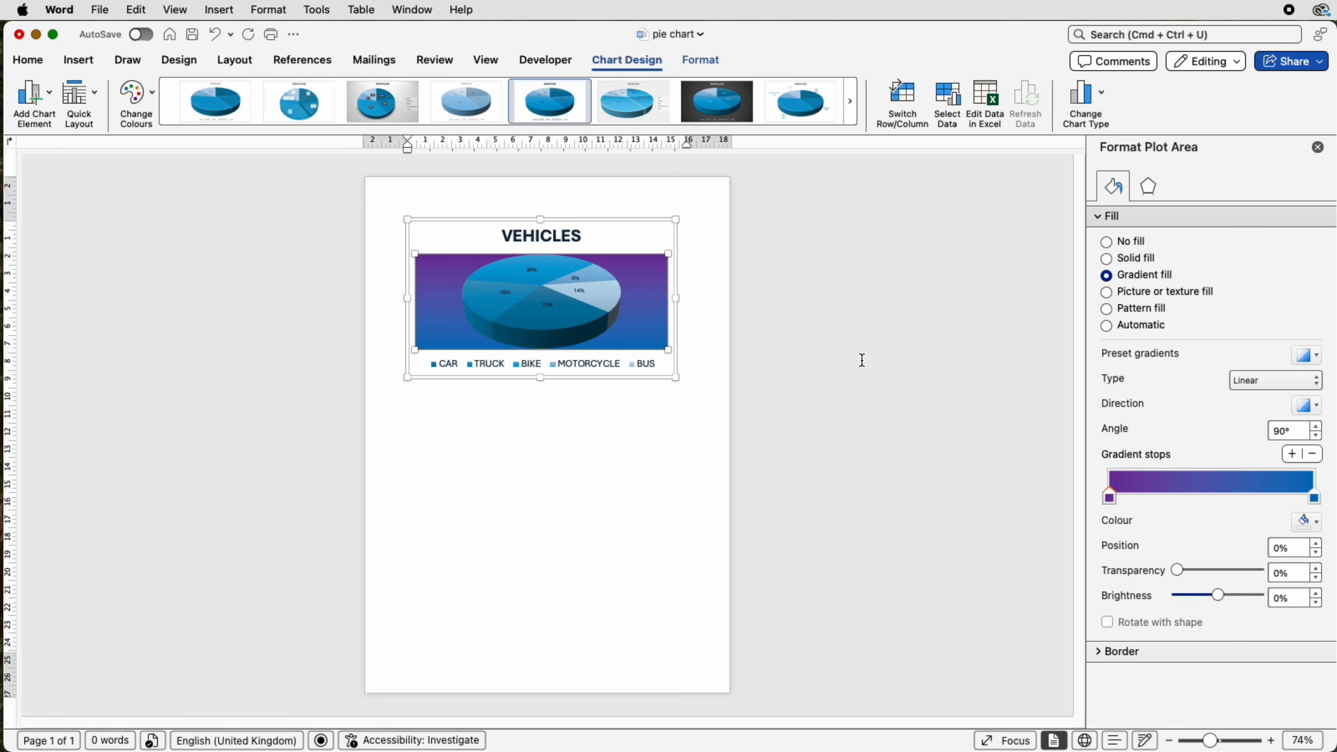
pyautogui.click(1106, 241)
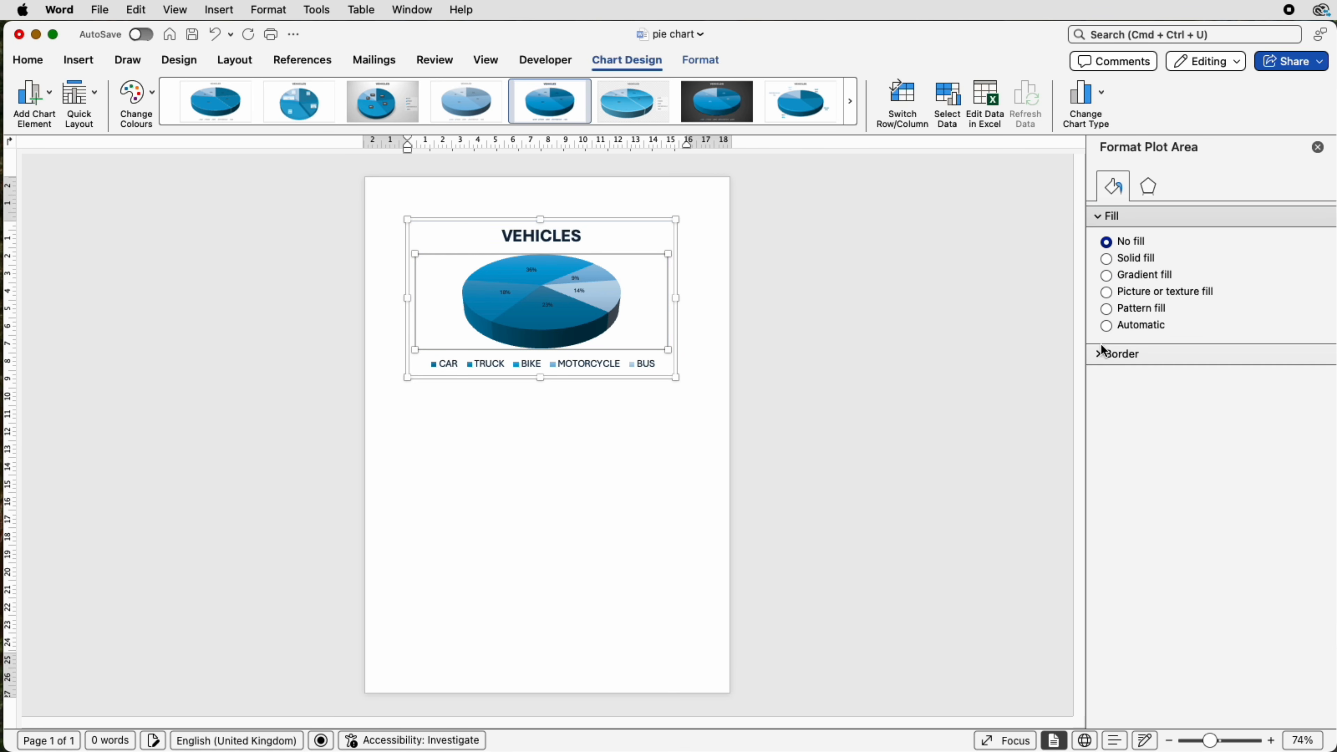
# Give the plot area a solid dark blue border and deselect the chart
pyautogui.click(1104, 352)
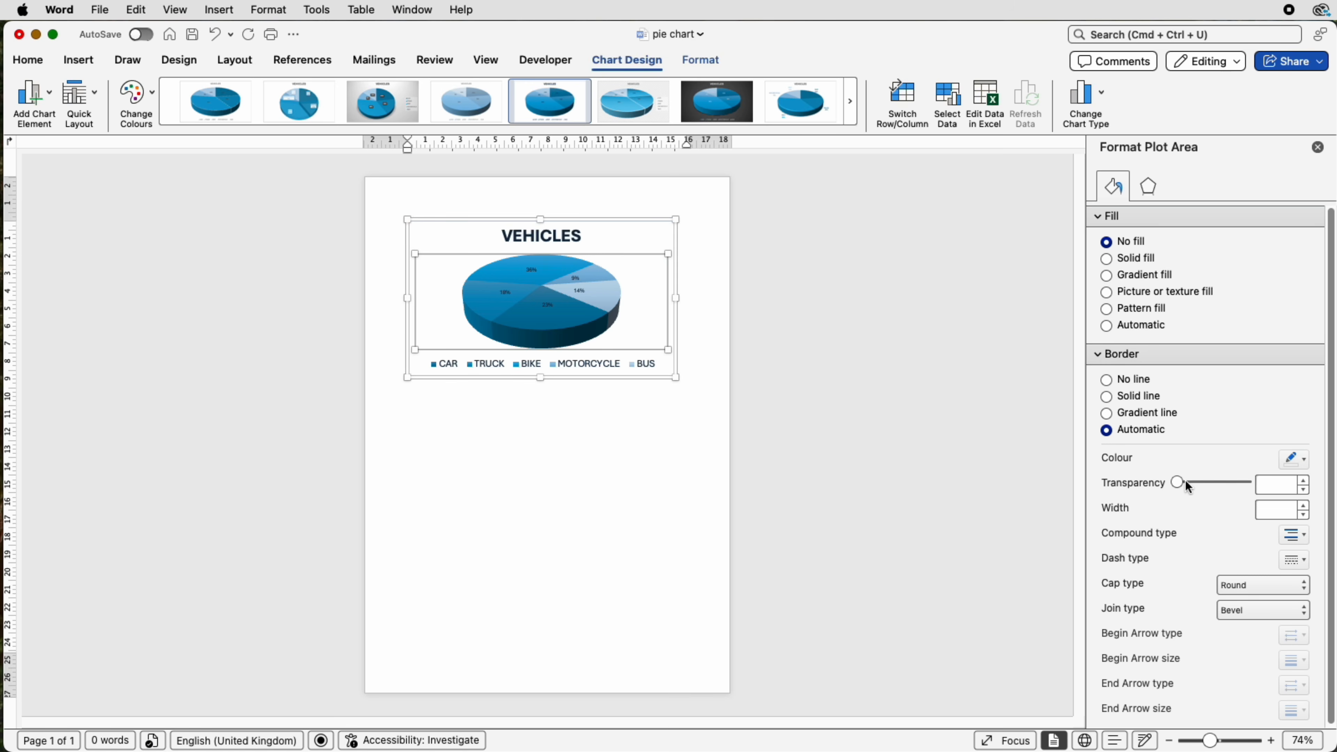
pyautogui.click(1304, 459)
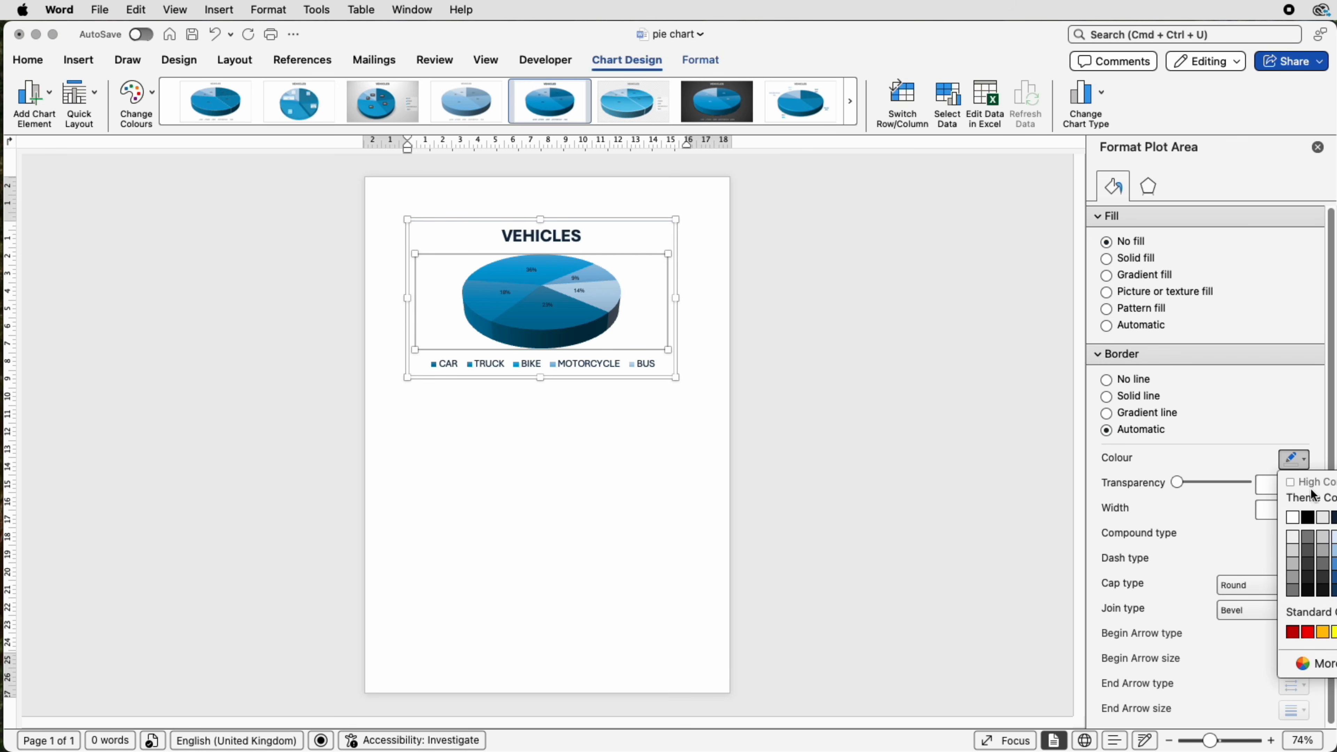
pyautogui.click(1334, 590)
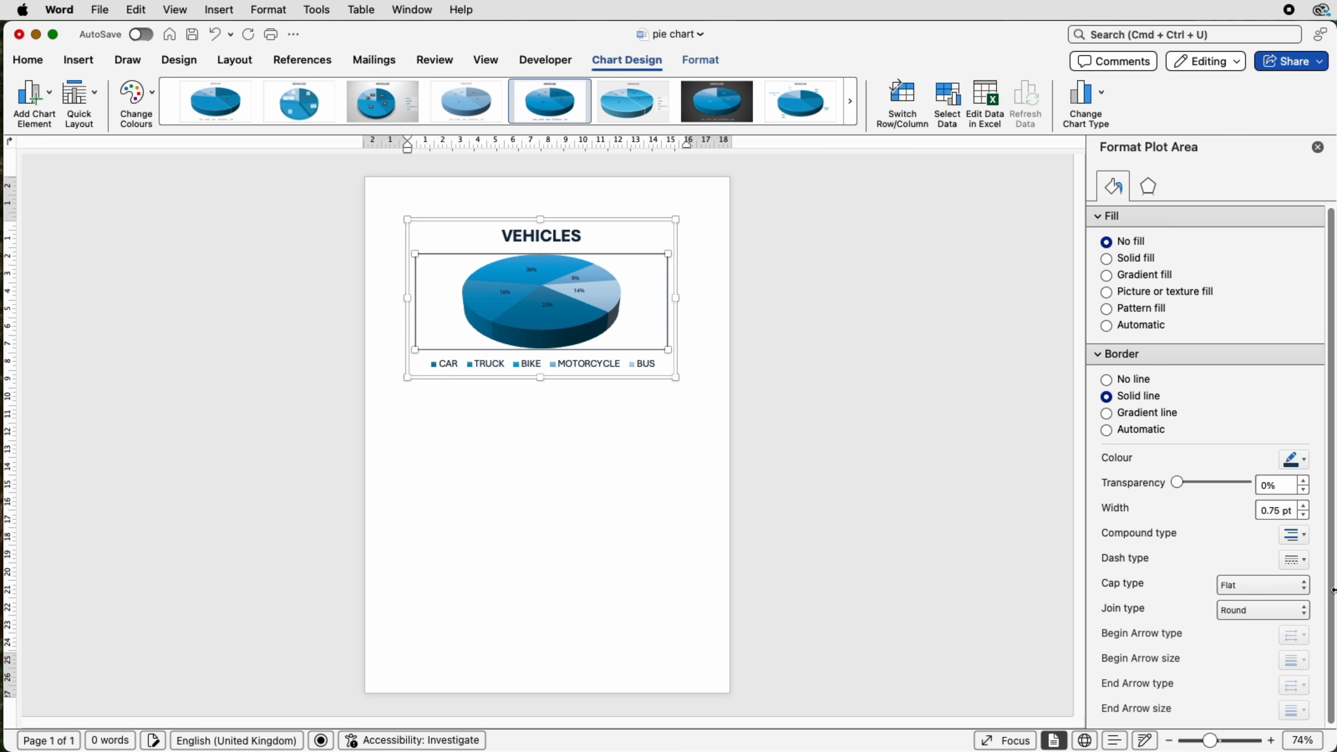
pyautogui.click(855, 383)
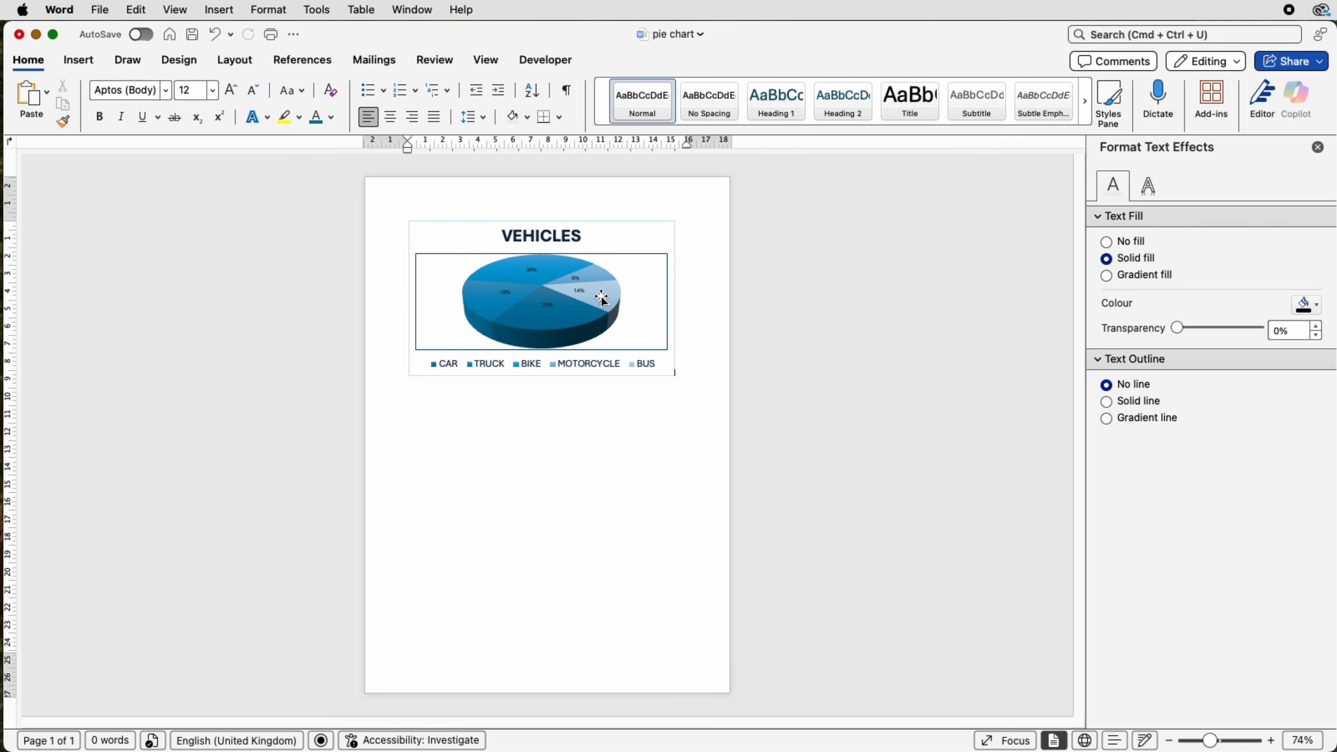
# Set the colour of the plot area's solid border line to white
pyautogui.click(647, 308)
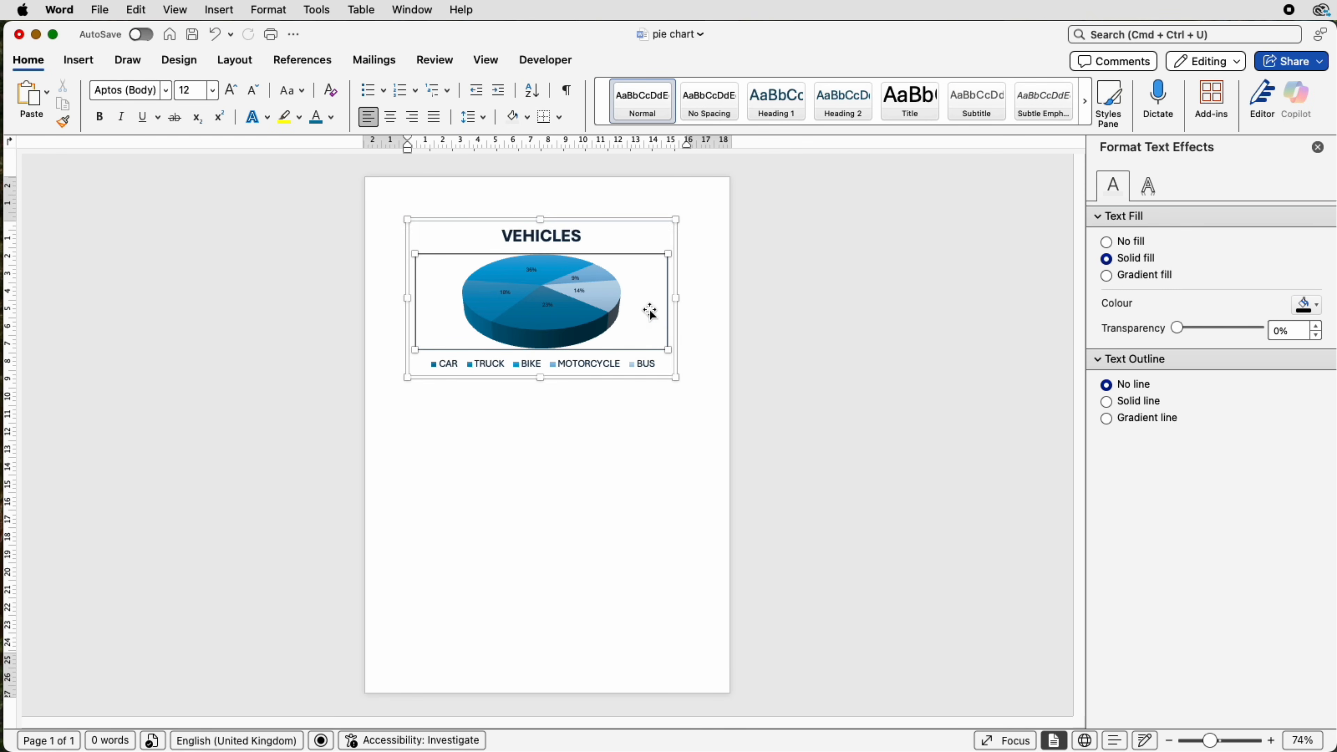
pyautogui.click(1306, 466)
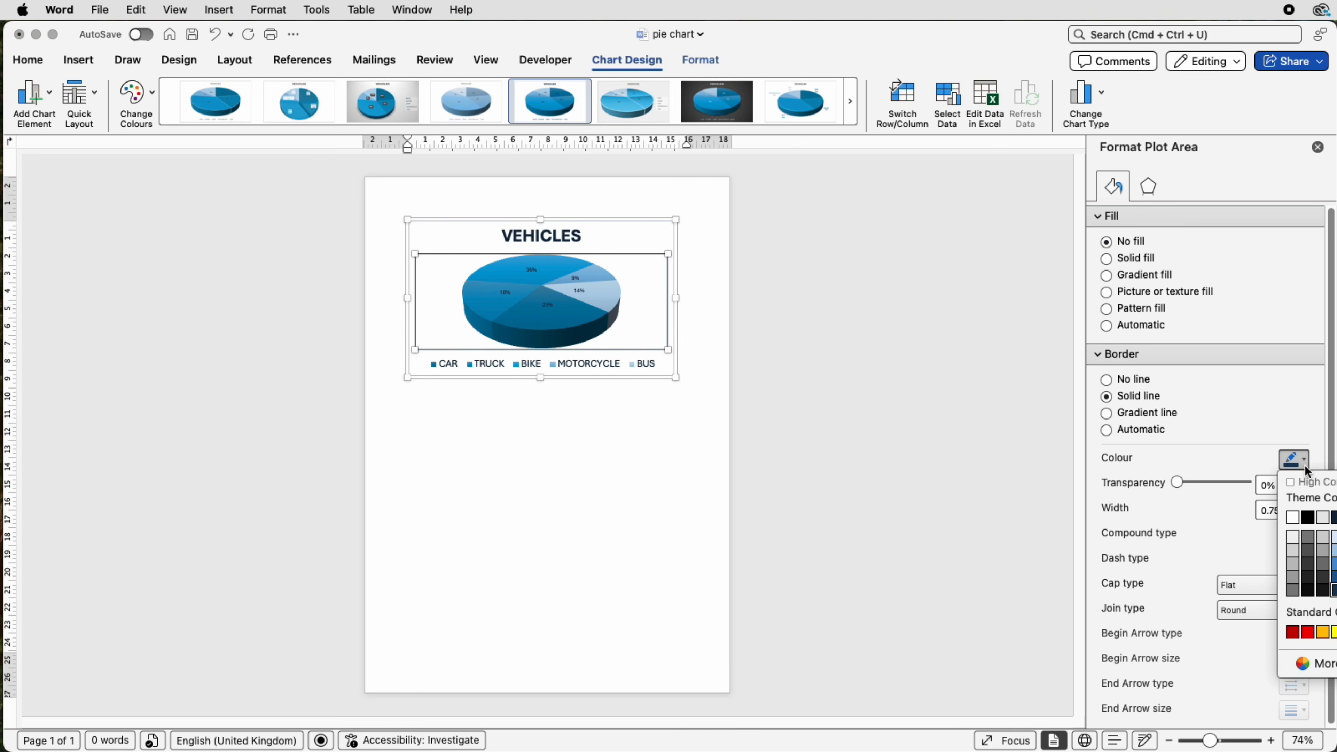
pyautogui.click(1293, 519)
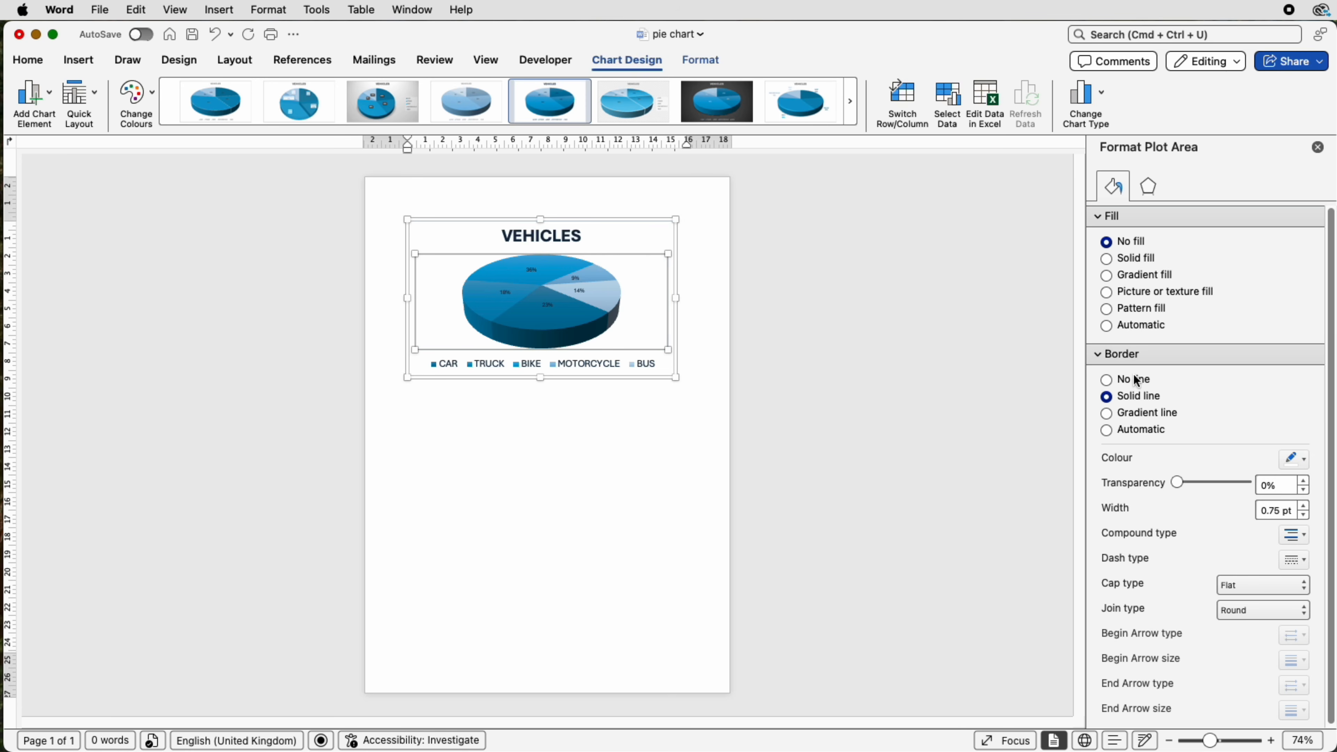
# Remove the plot area's border line, apply the first outer shadow preset to the plot area and deselect the chart
pyautogui.click(1106, 380)
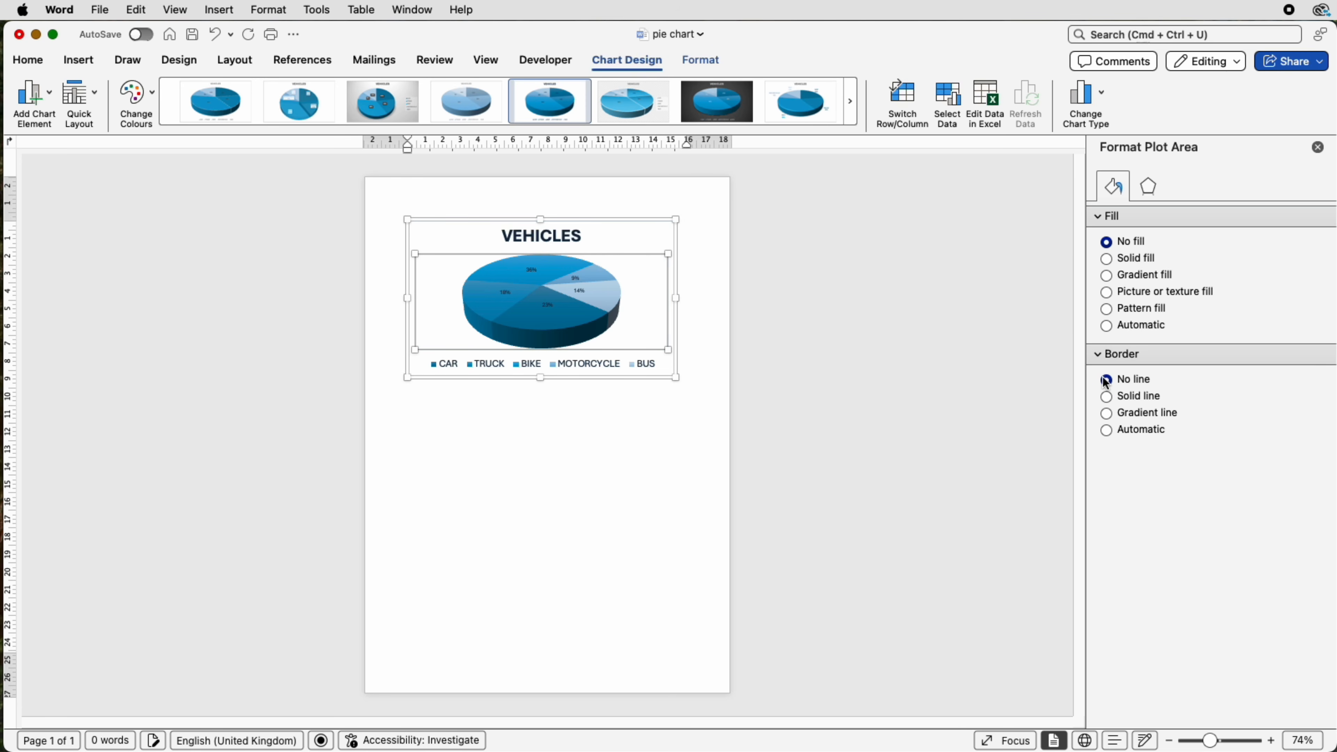
pyautogui.click(1150, 187)
pyautogui.click(1102, 216)
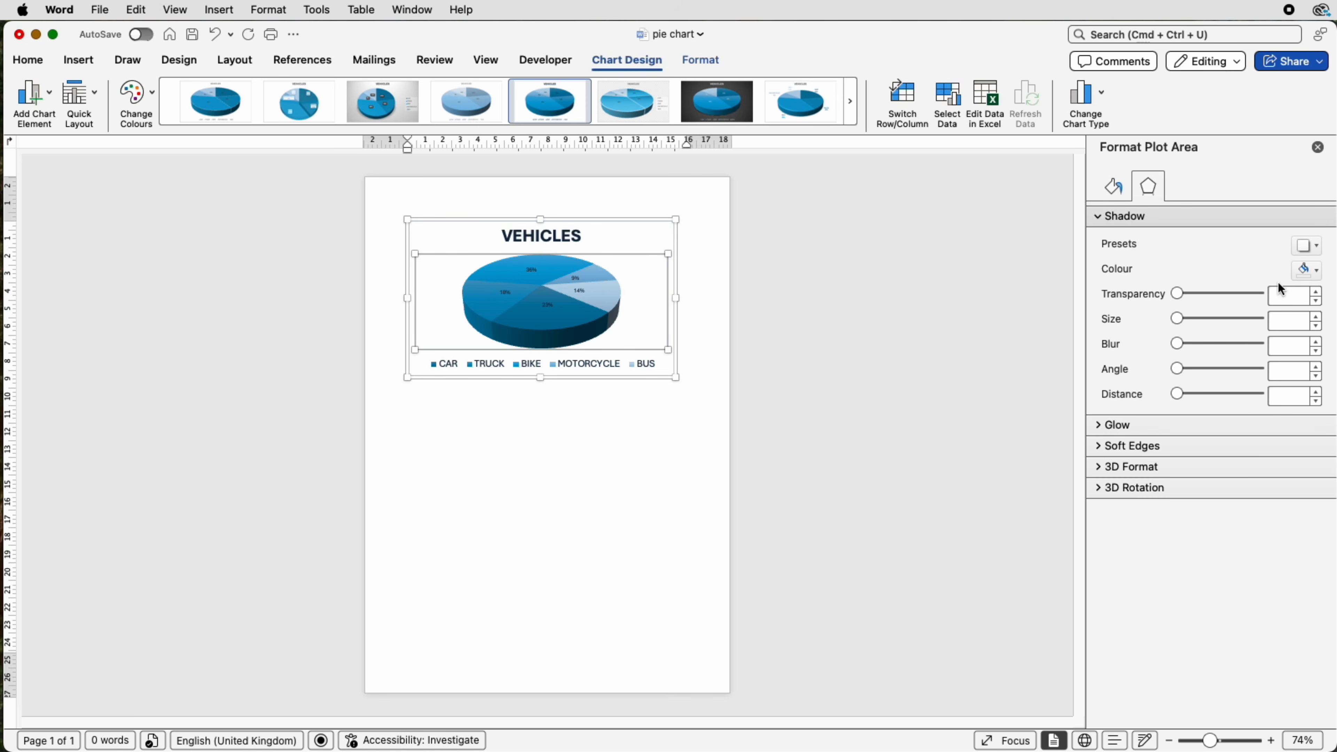
pyautogui.click(1308, 245)
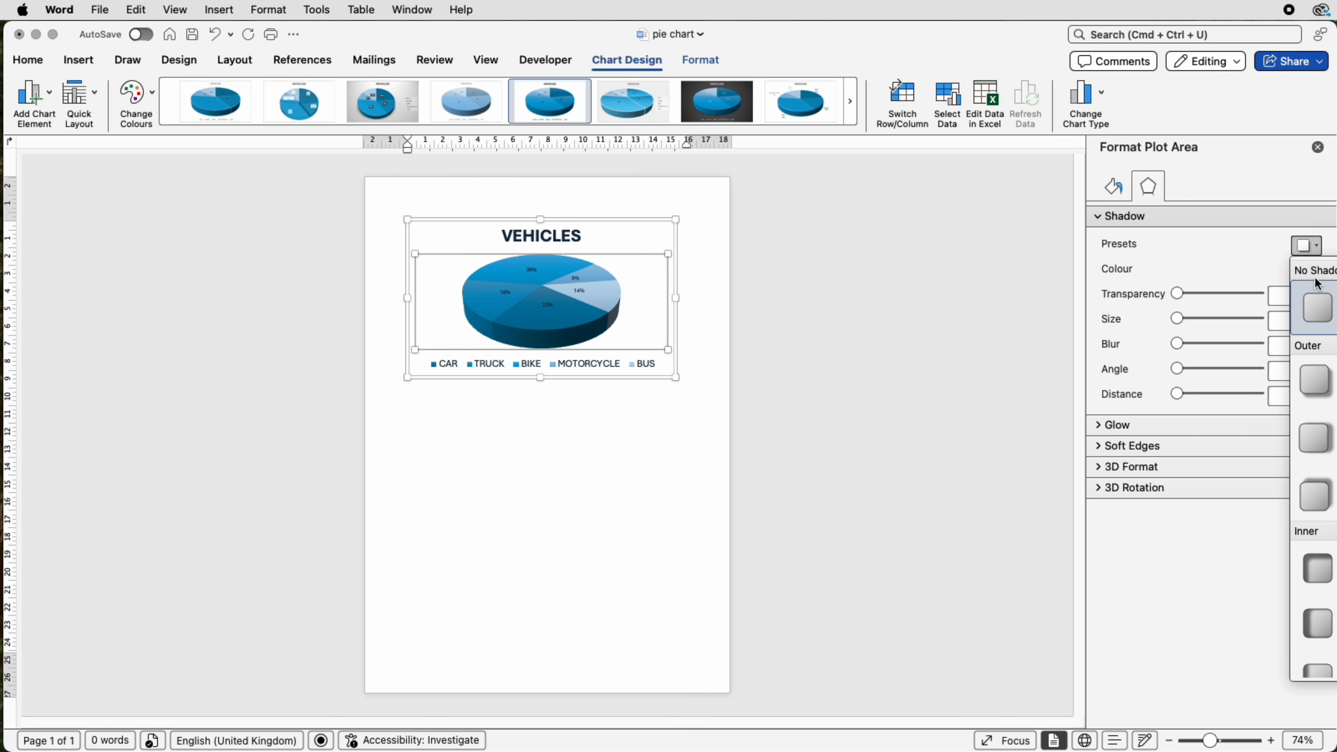
pyautogui.click(1316, 382)
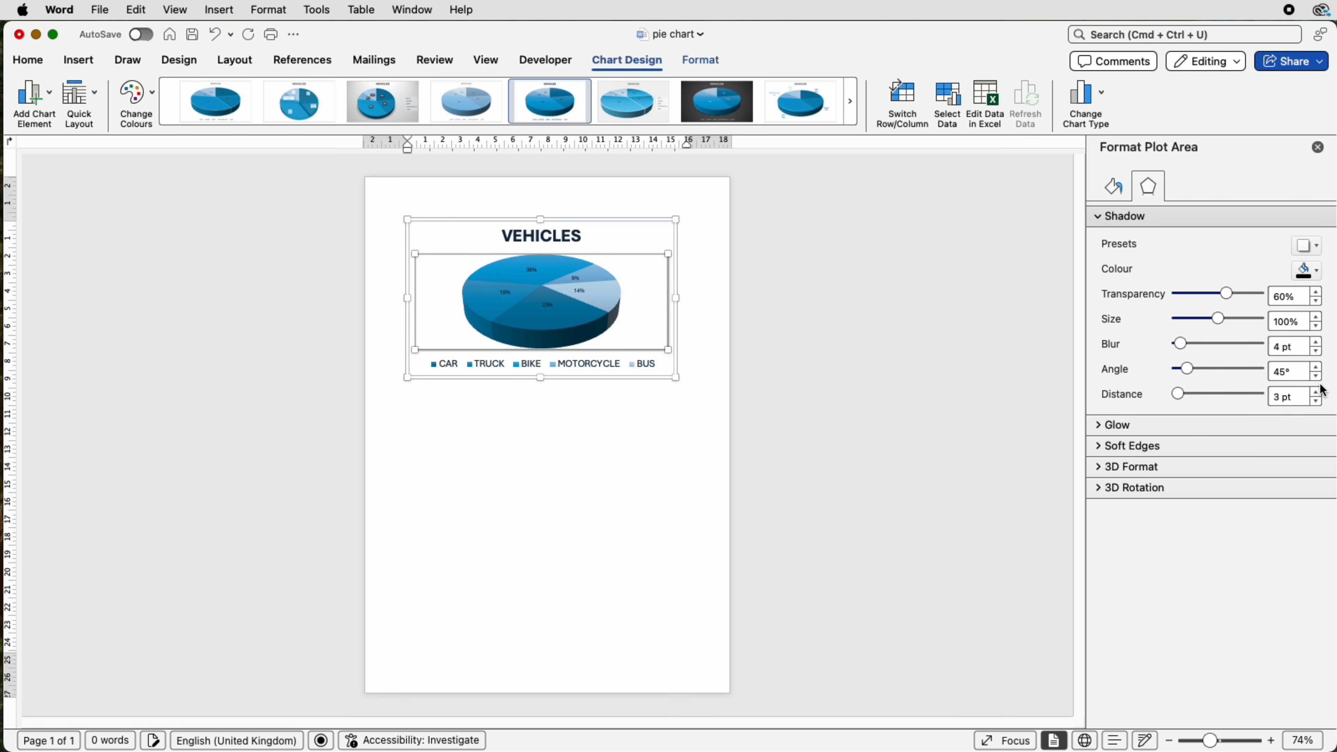
pyautogui.click(695, 273)
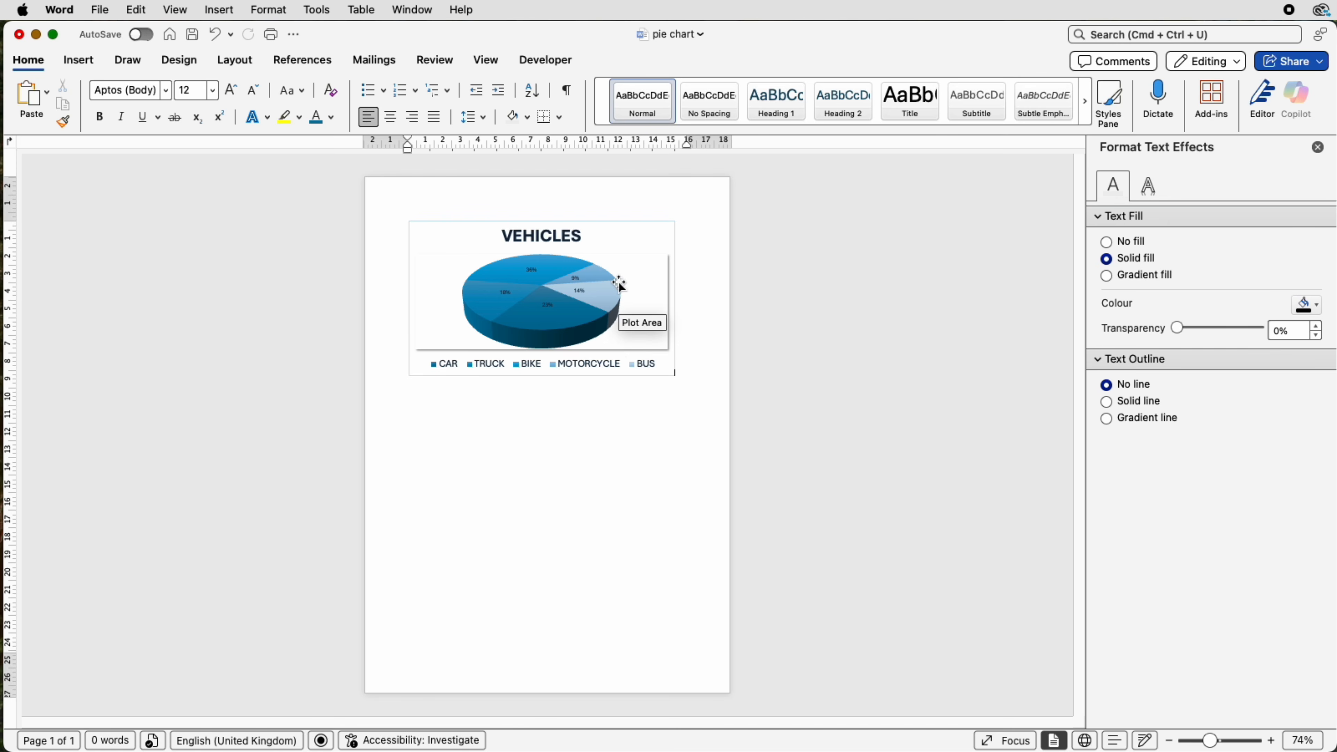
# Give the chart area a solid orange fill
pyautogui.click(588, 224)
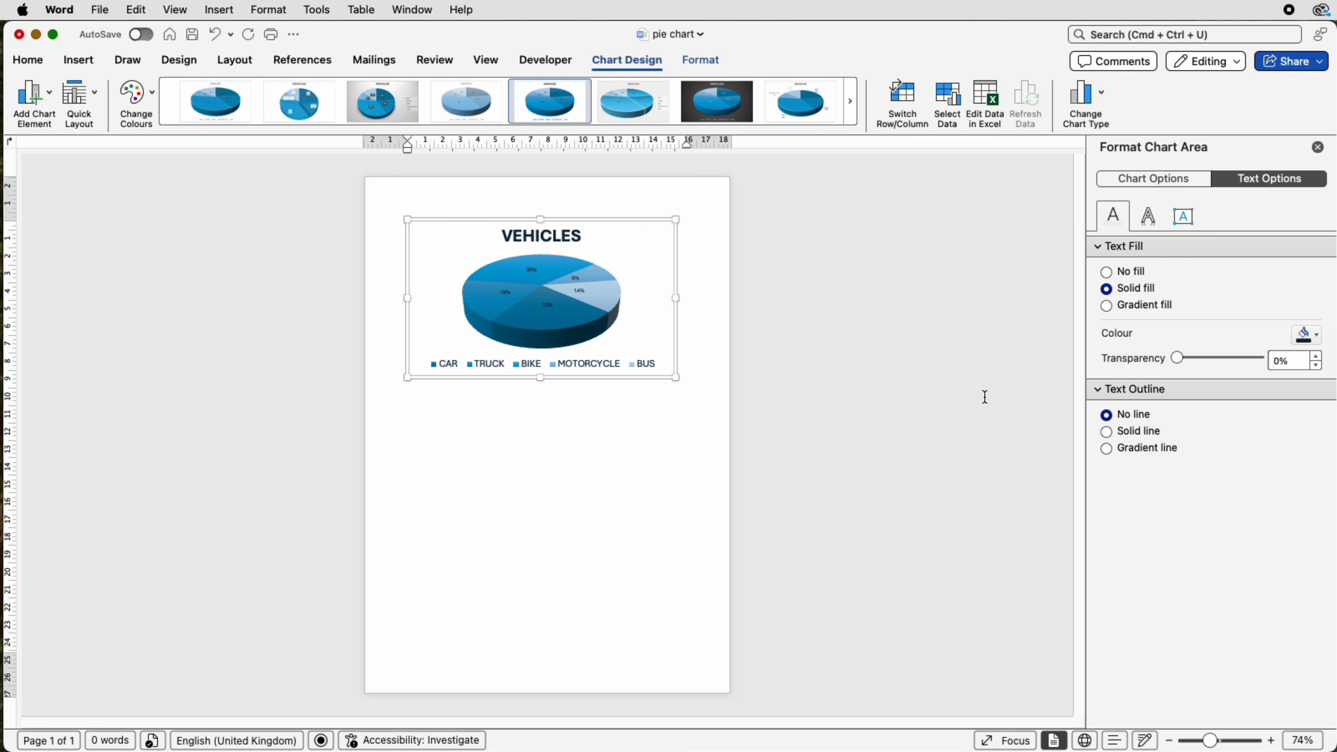
pyautogui.click(1178, 180)
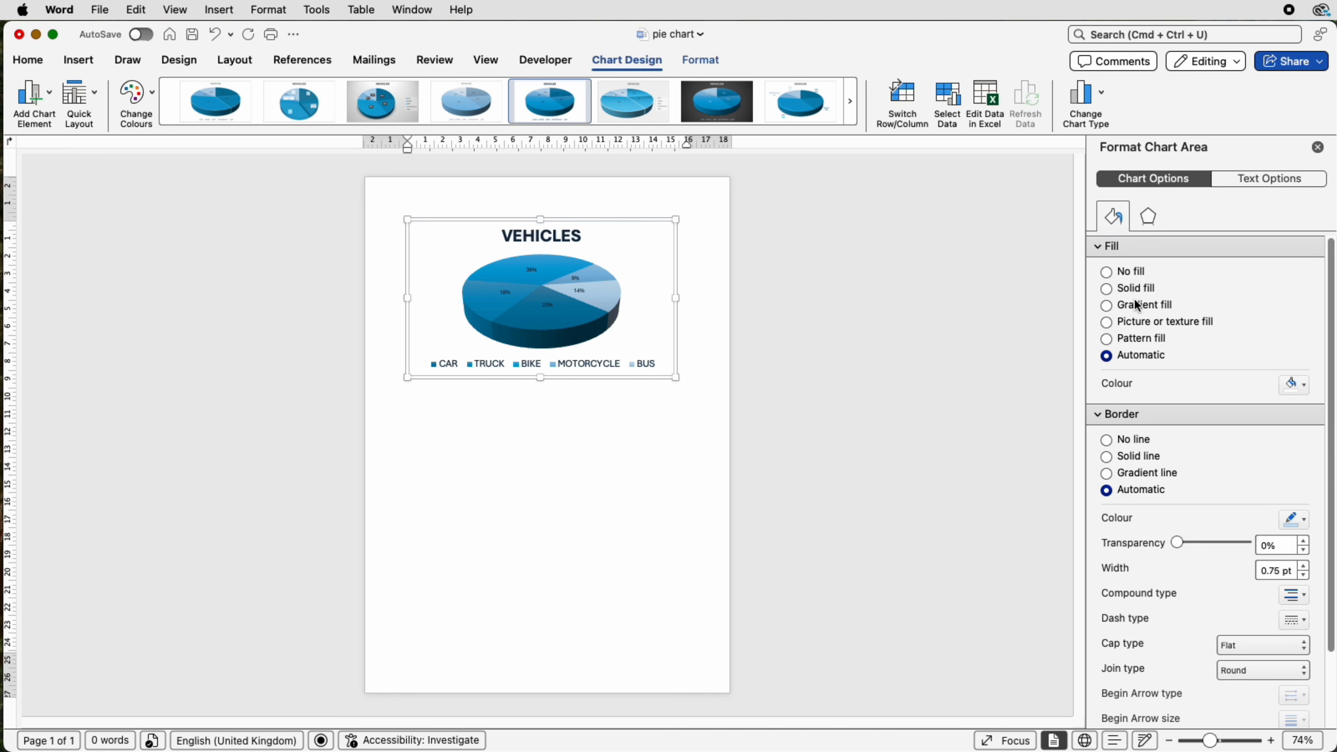
pyautogui.click(1109, 295)
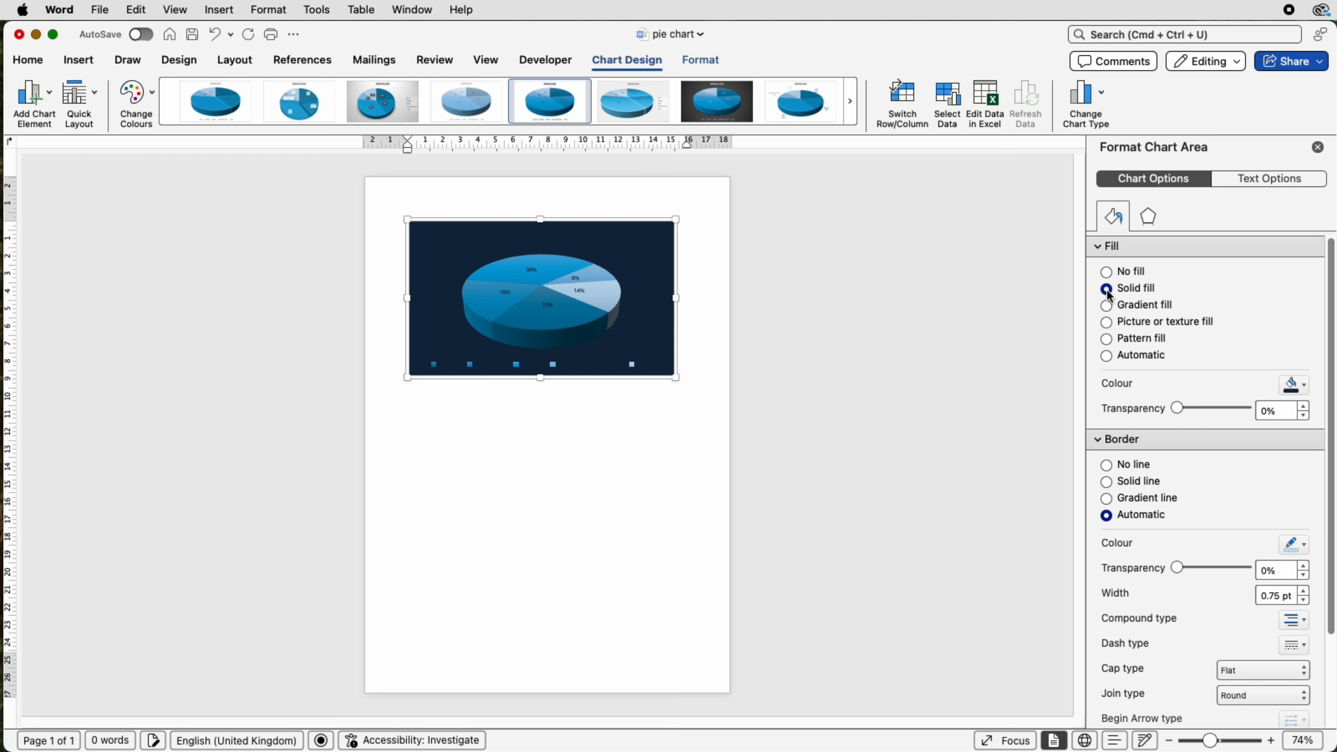
pyautogui.click(1300, 387)
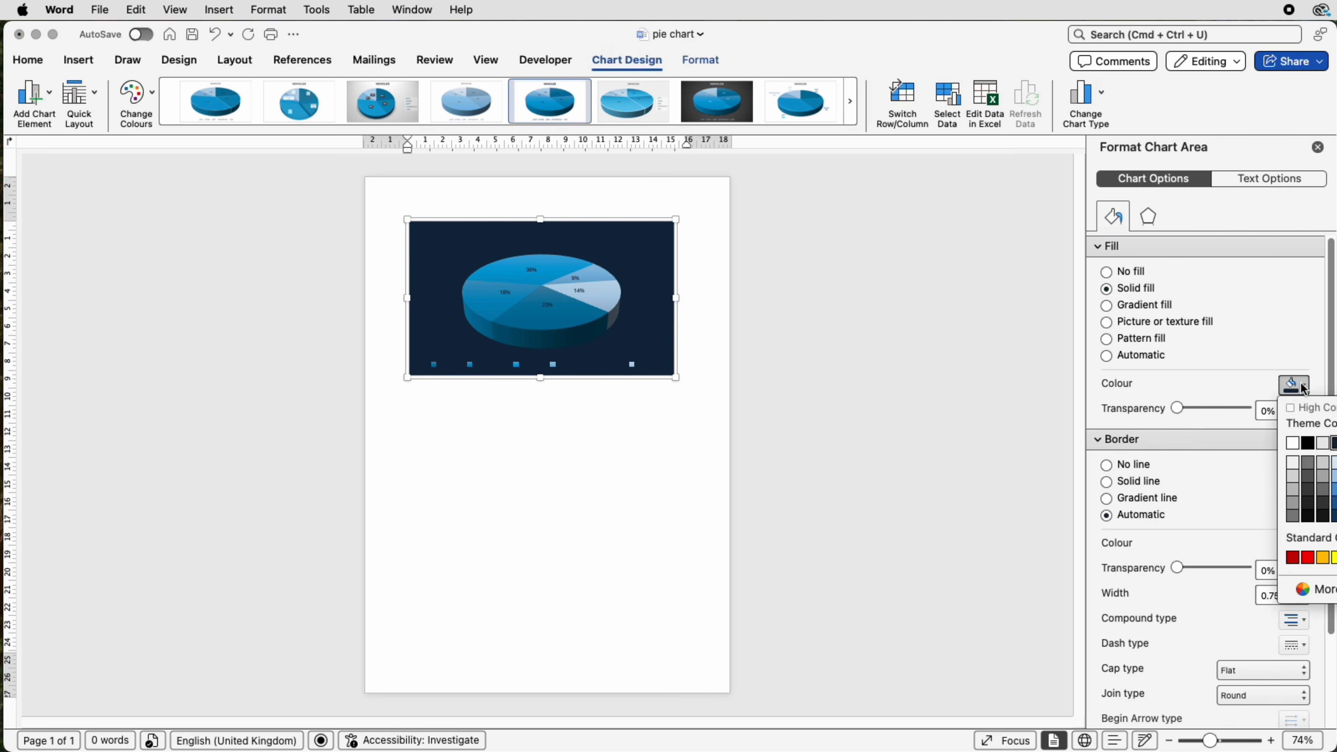
pyautogui.click(1321, 558)
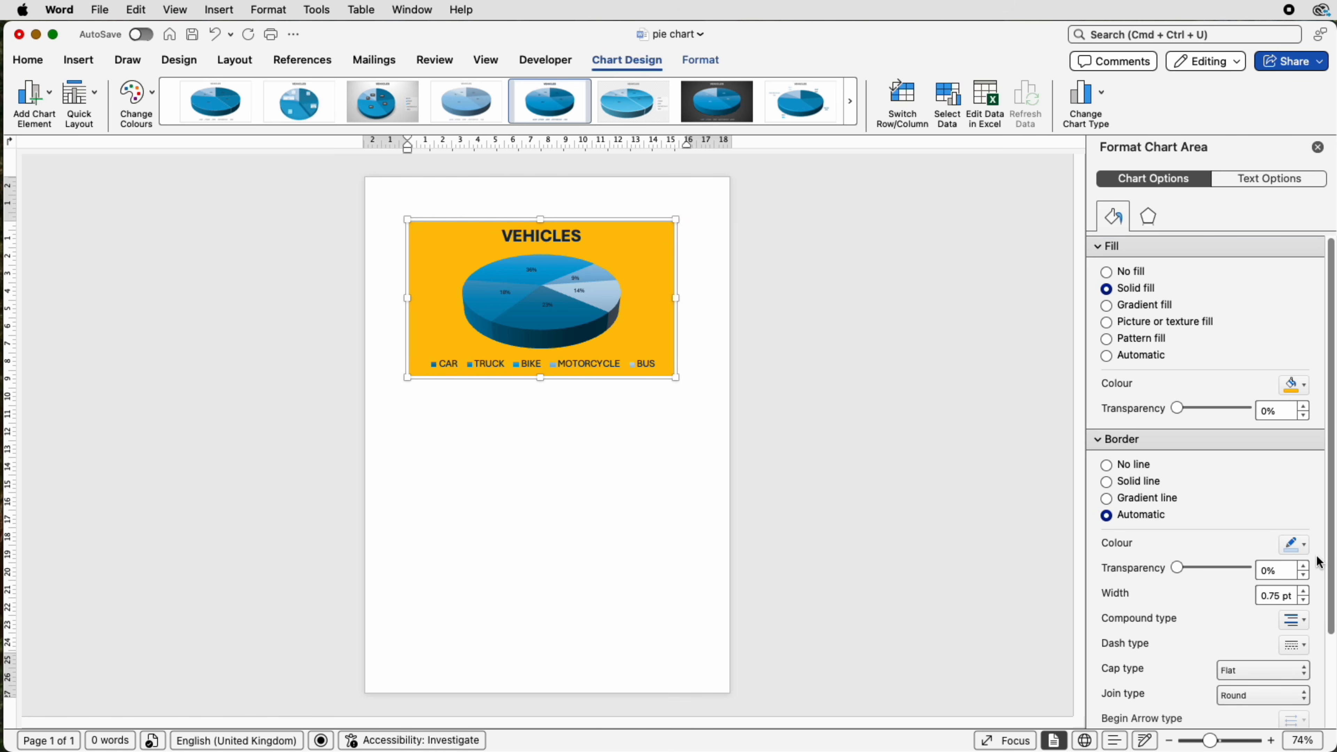
# Try the chart area without a border line, then give it a solid red border and deselect the chart
pyautogui.click(1107, 466)
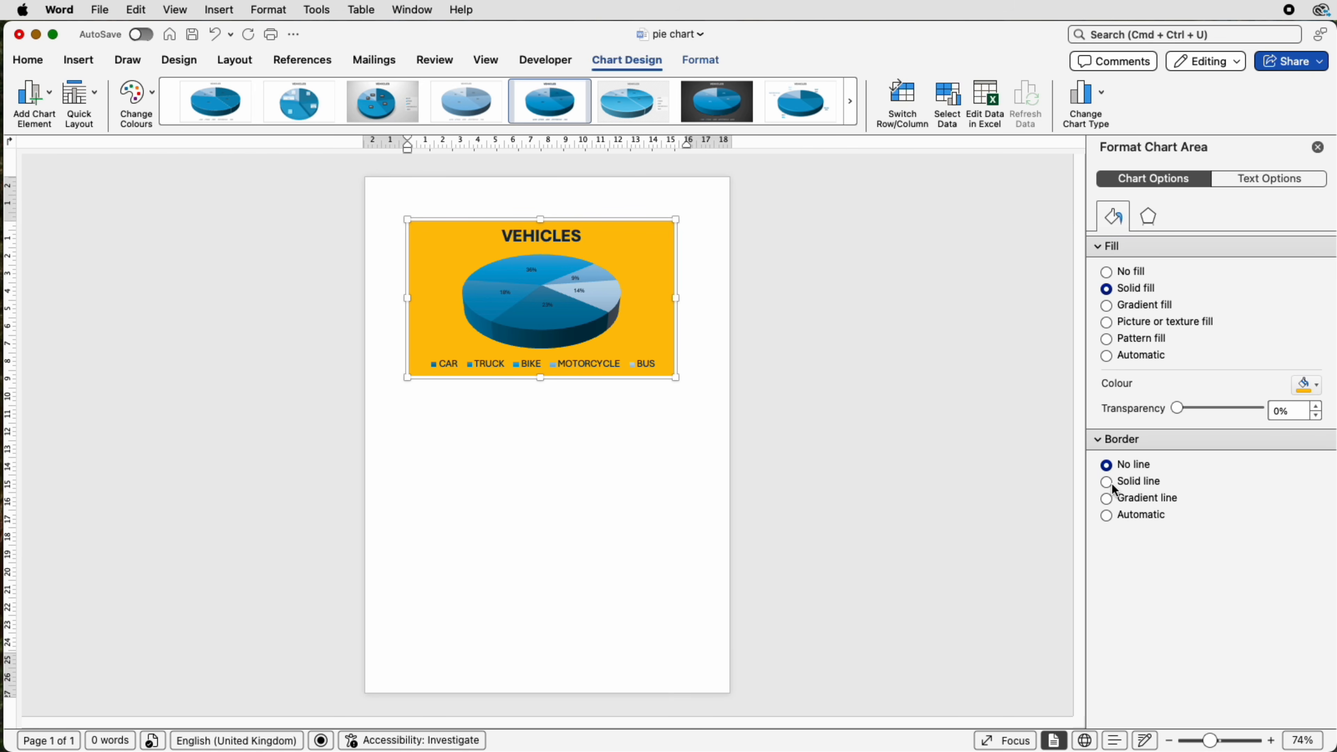
pyautogui.click(1108, 482)
pyautogui.click(1304, 553)
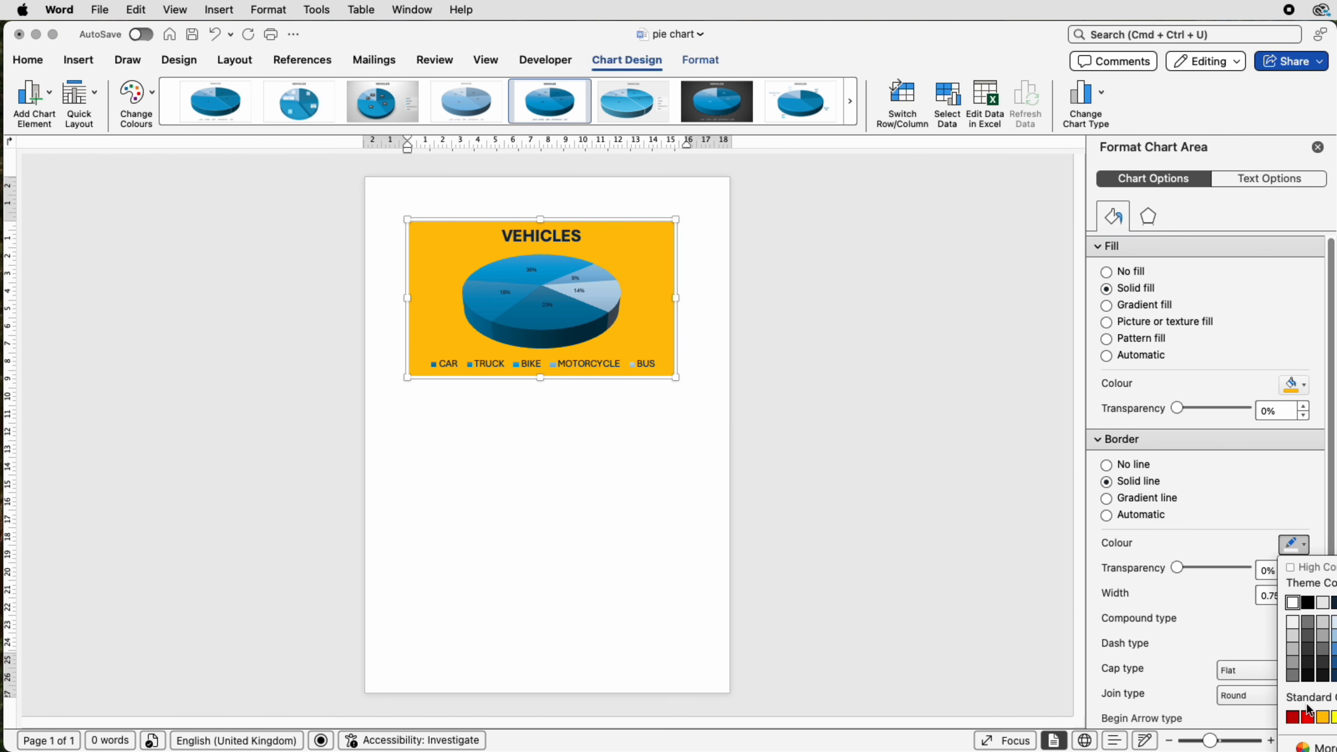
pyautogui.click(1308, 719)
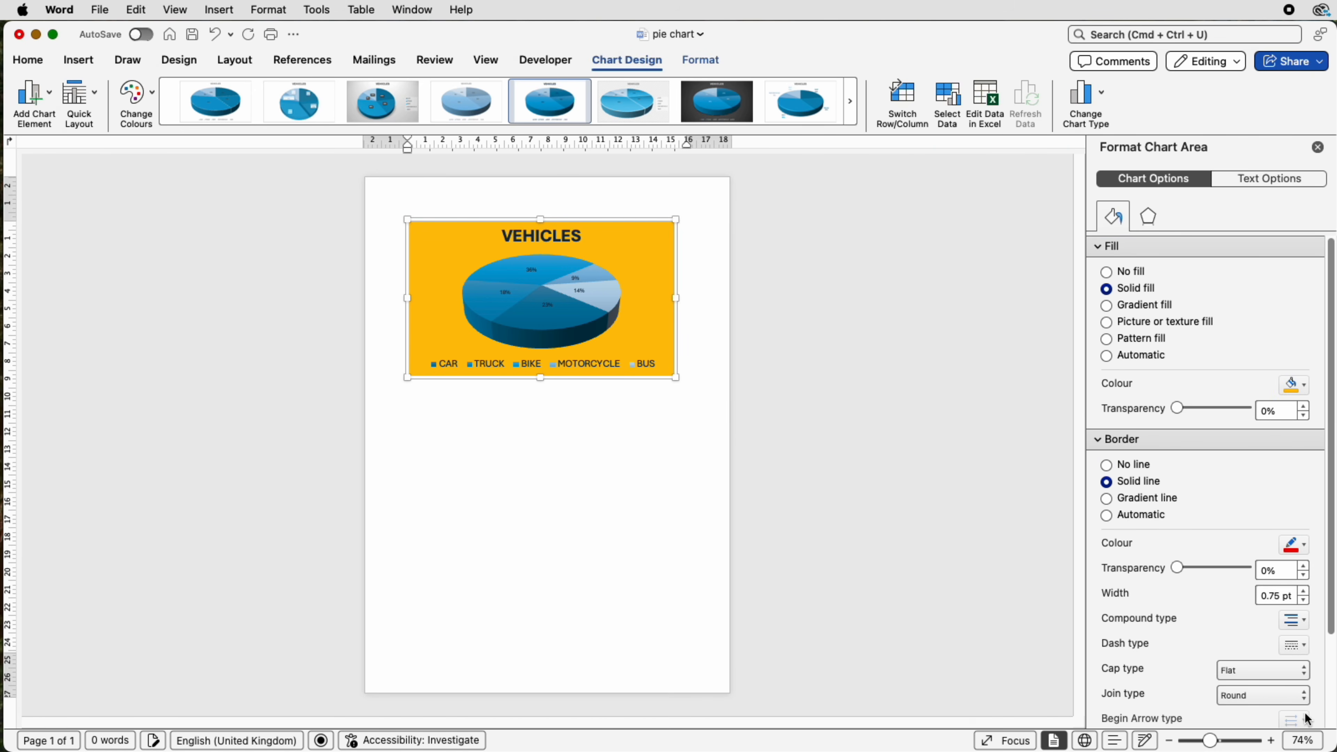
pyautogui.click(724, 439)
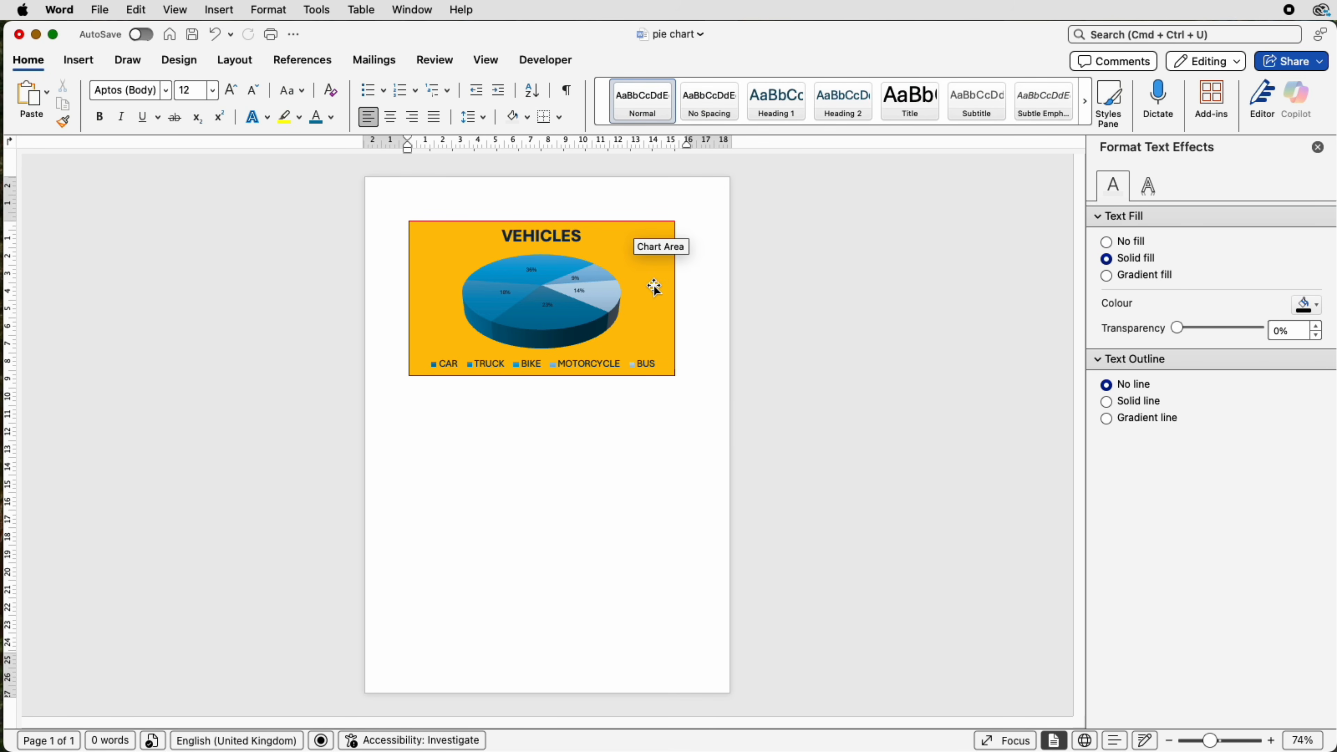
# Set the chart area to No fill and No line and deselect the chart
pyautogui.click(671, 239)
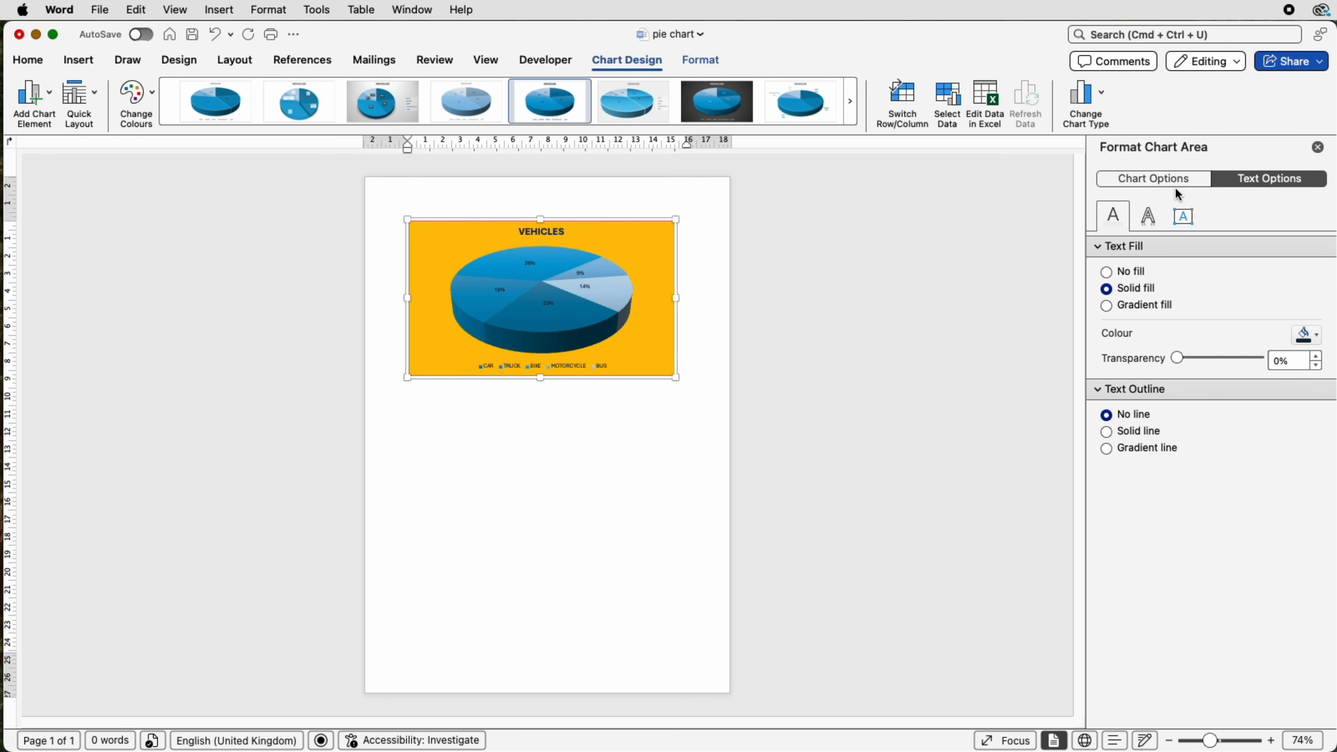
pyautogui.click(1169, 182)
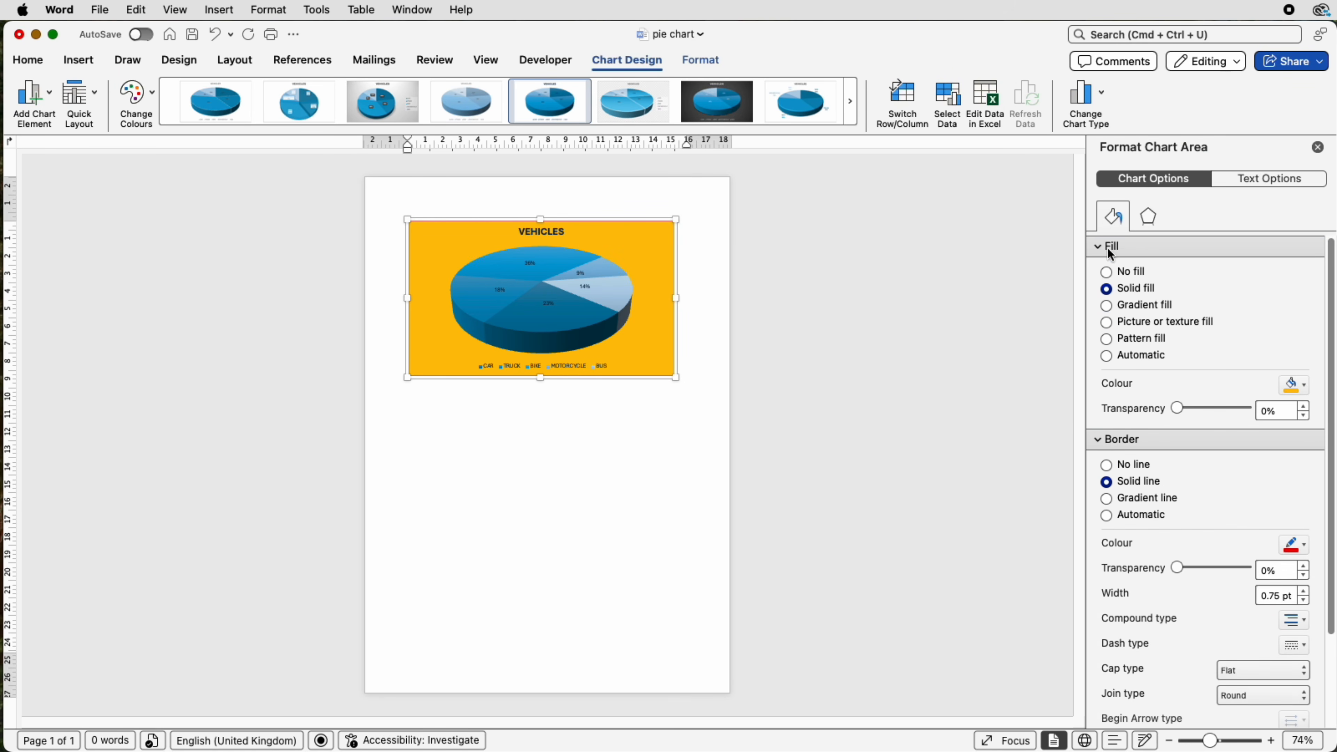
pyautogui.click(1105, 270)
pyautogui.scroll(-1, 1103, 368)
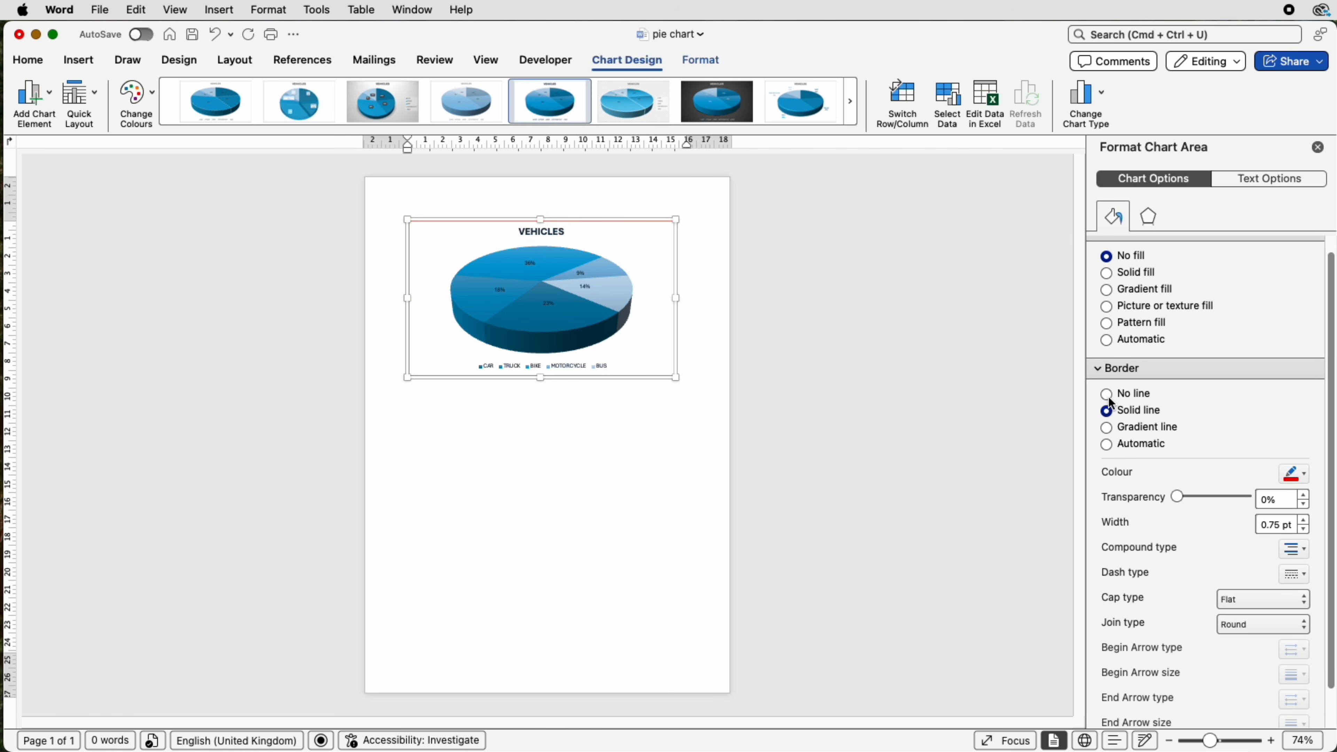
pyautogui.click(1107, 395)
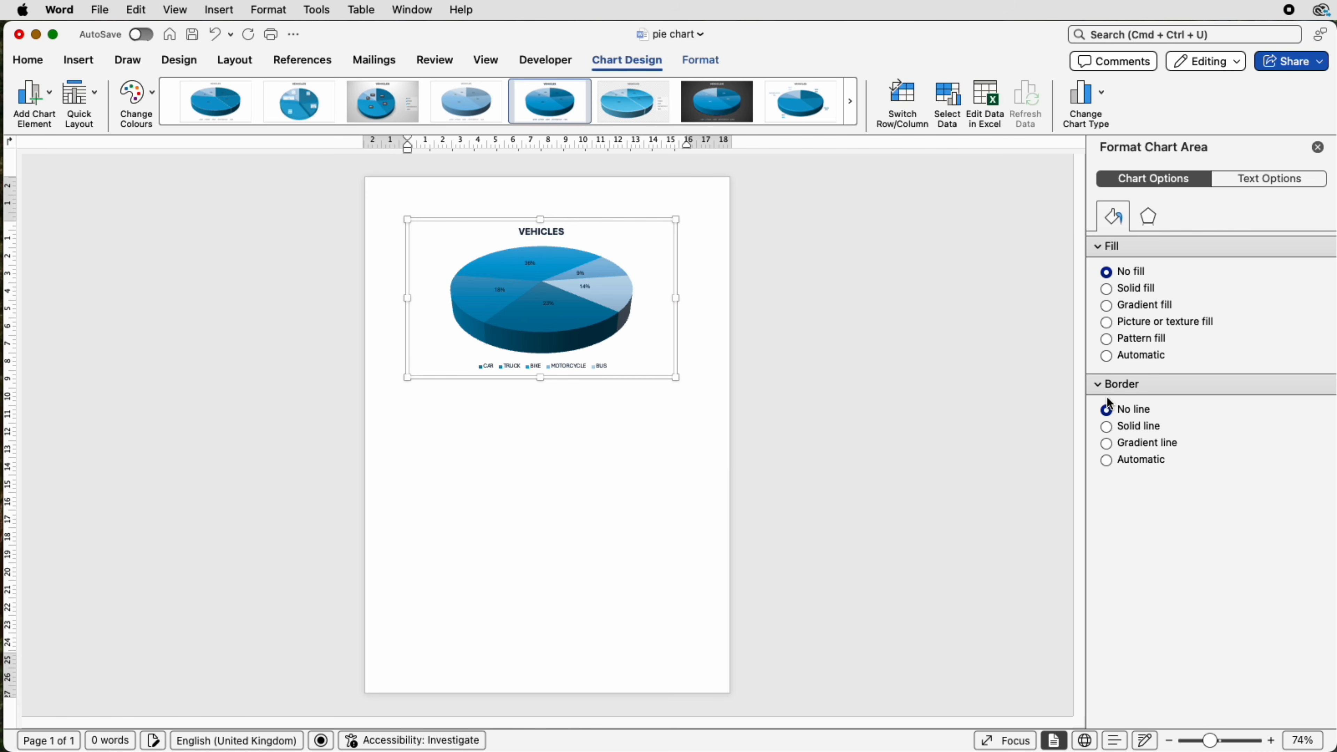
pyautogui.click(687, 476)
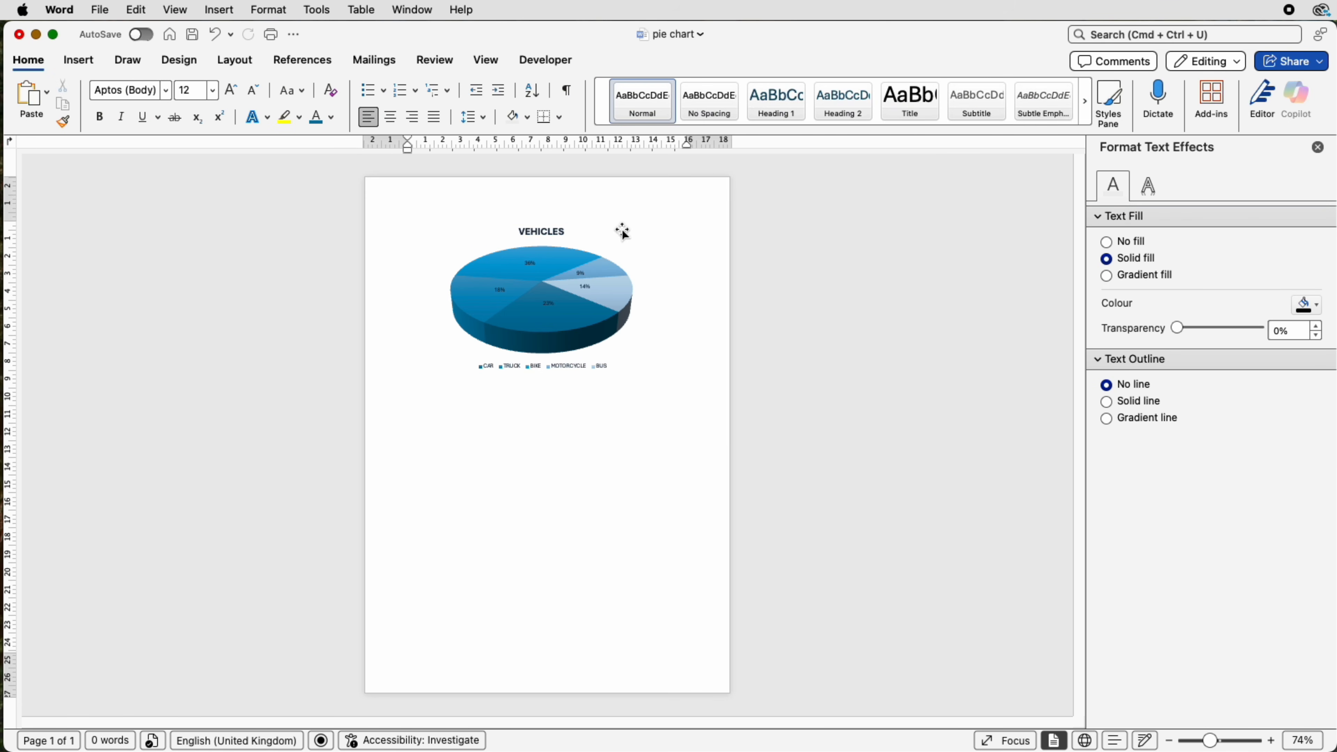
# Set the chart's text wrapping to Top and Bottom
pyautogui.click(623, 232)
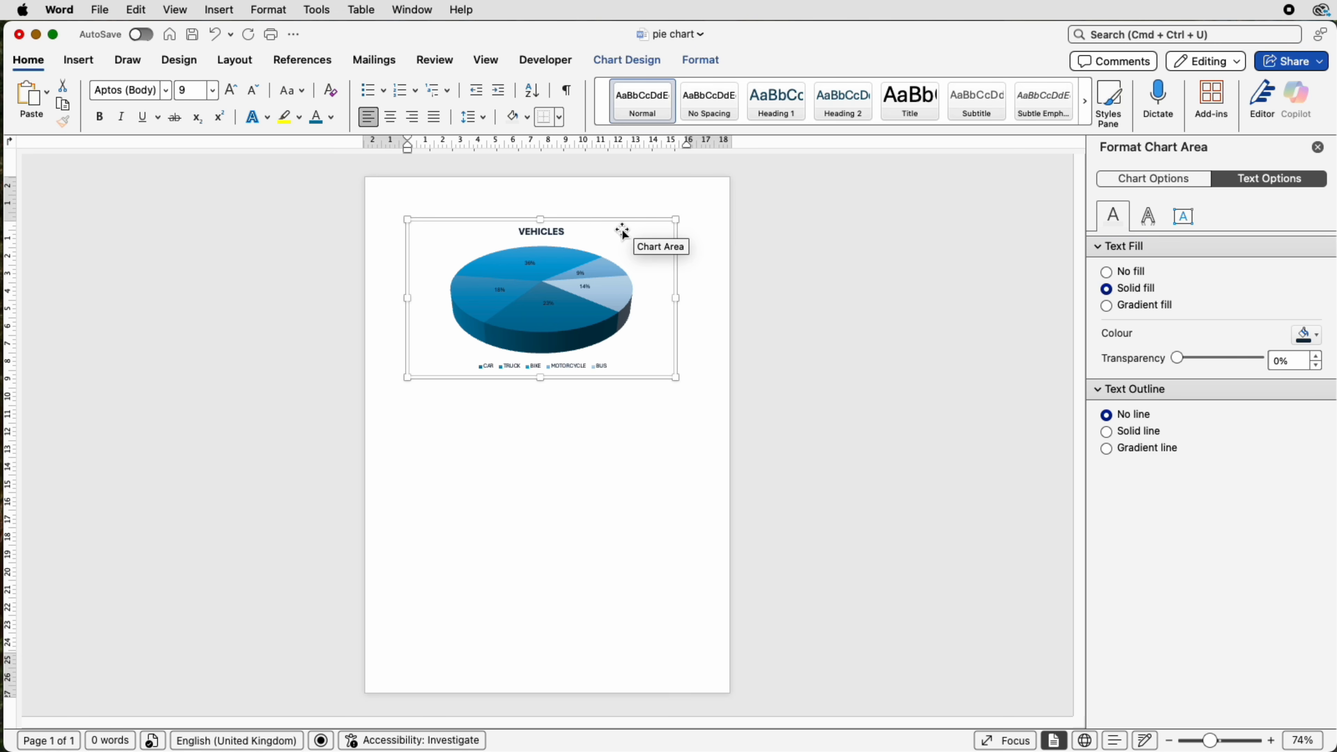
pyautogui.click(590, 213)
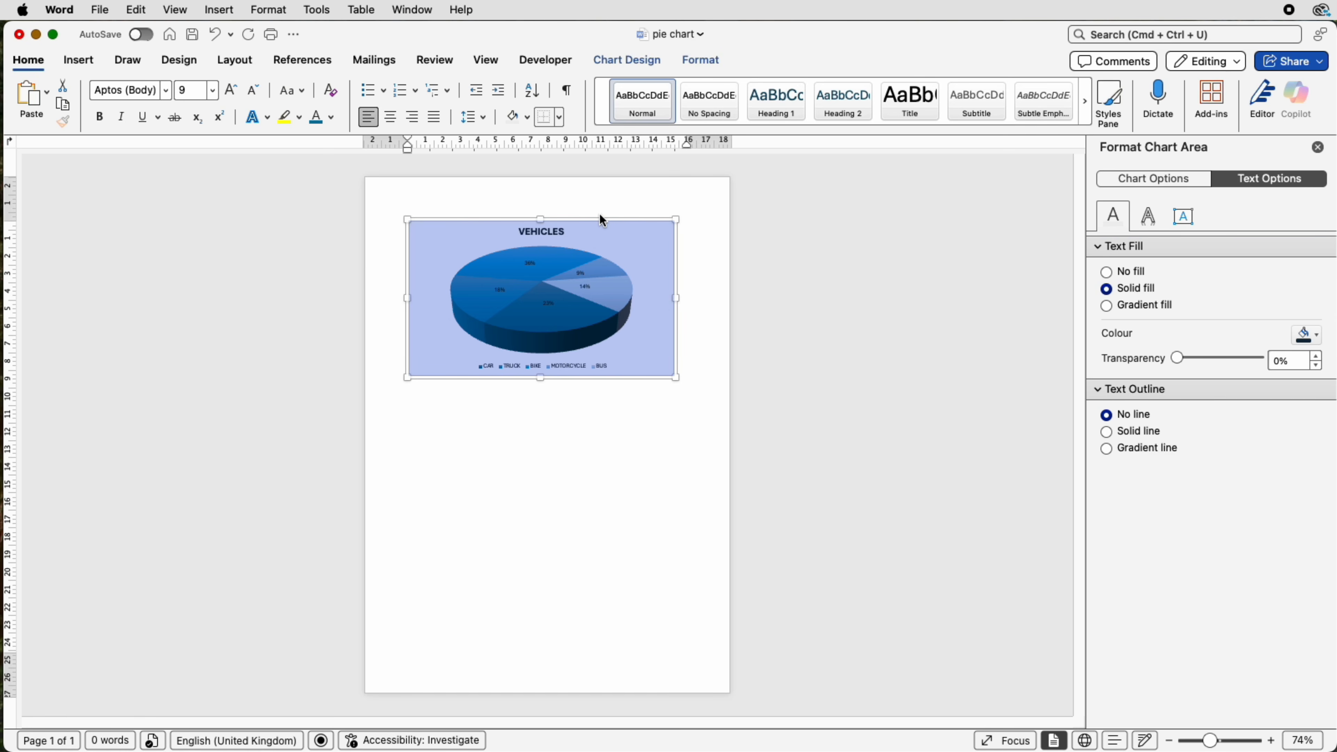
pyautogui.click(696, 58)
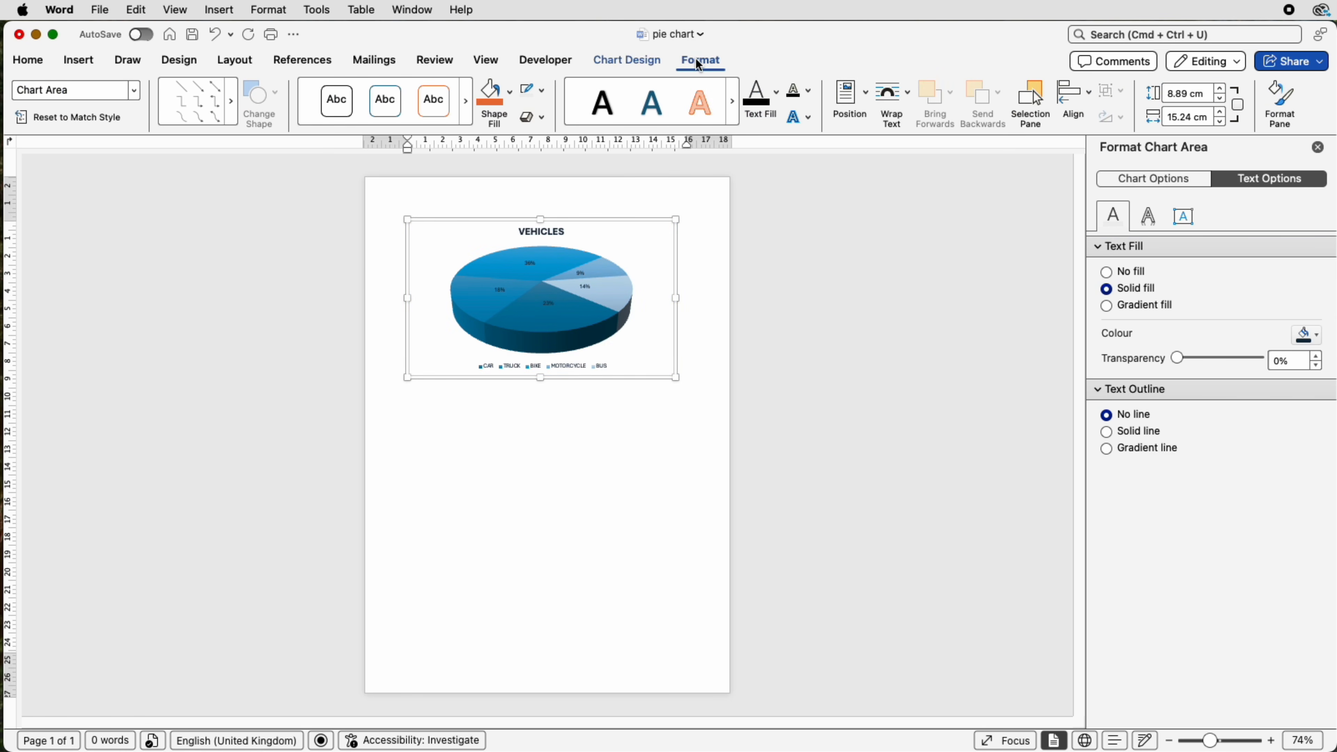
pyautogui.click(908, 95)
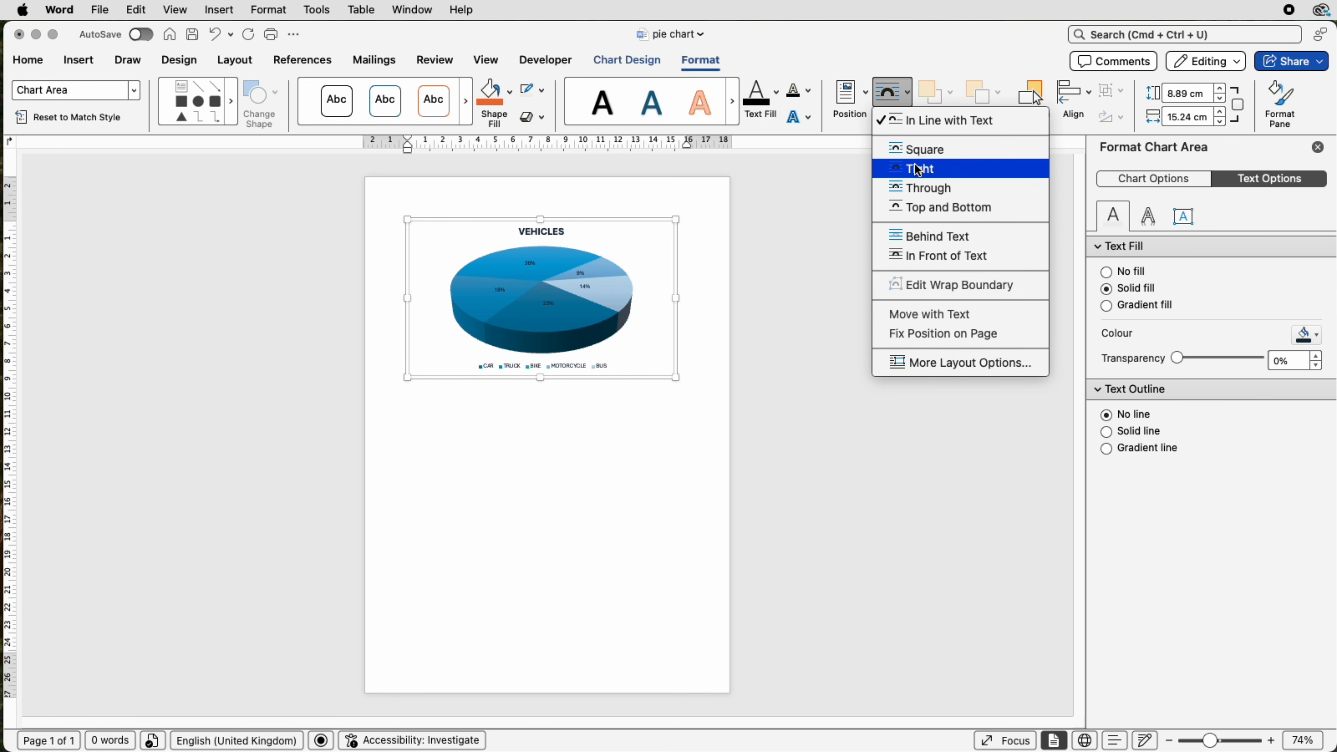
pyautogui.click(914, 210)
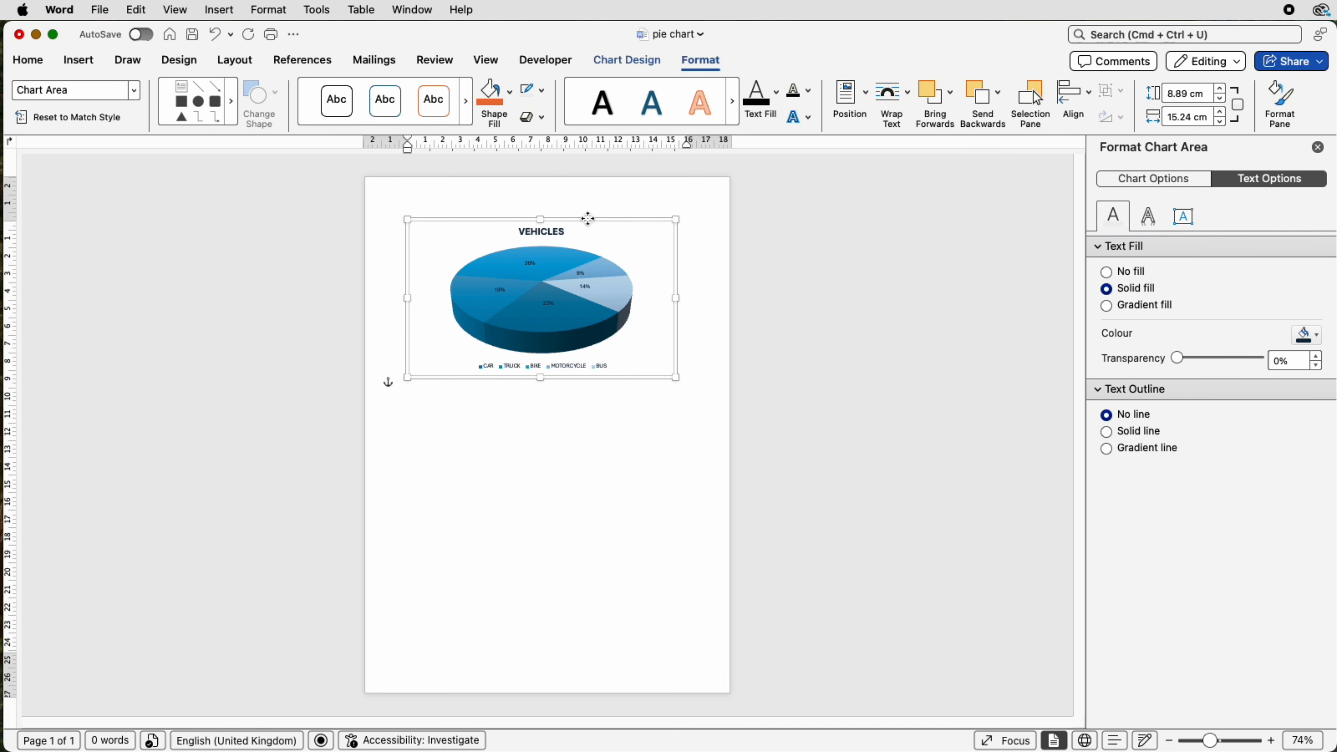
# Move the chart down the page and paste the copied paragraphs of text at the start of the document
pyautogui.moveTo(588, 218); pyautogui.dragTo(589, 295)
pyautogui.click(435, 229)
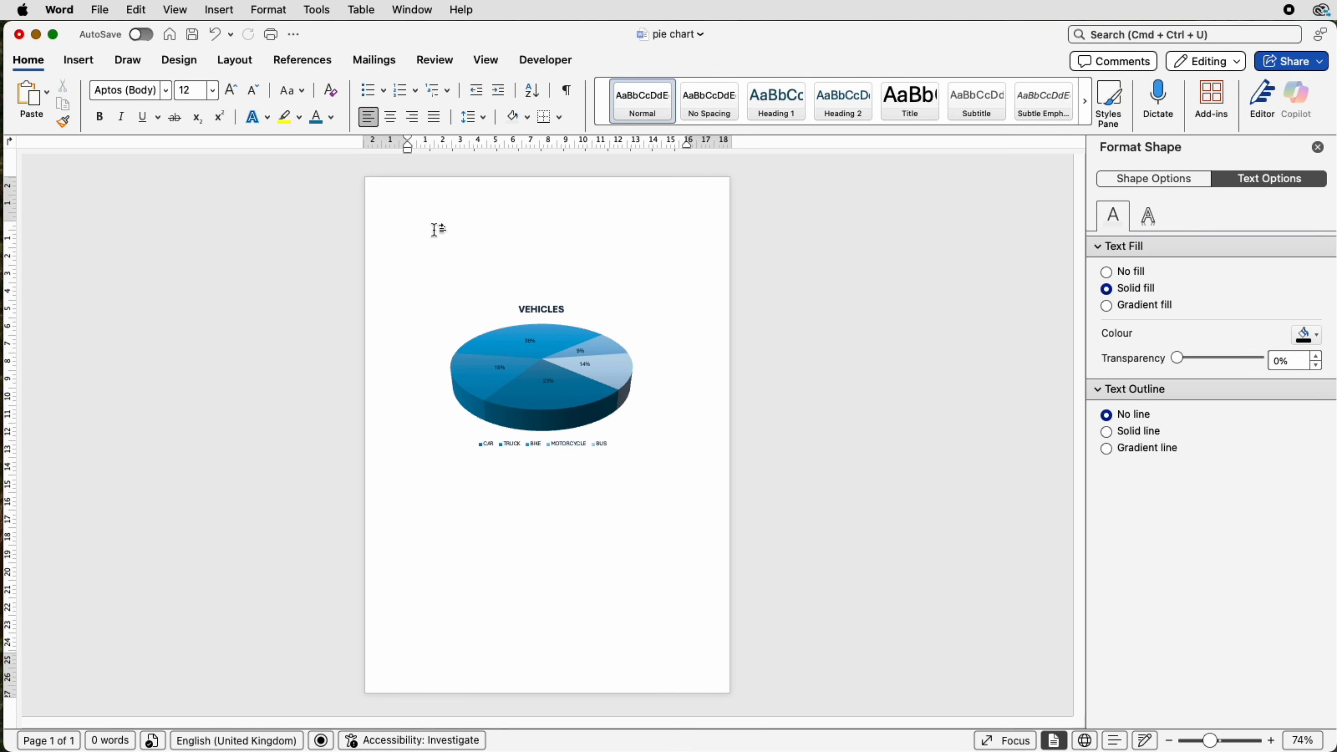
pyautogui.press('super+v')
# Move the chart lower between the paragraphs and shrink it to about 10.7 cm wide, centred between the margins
pyautogui.click(585, 303)
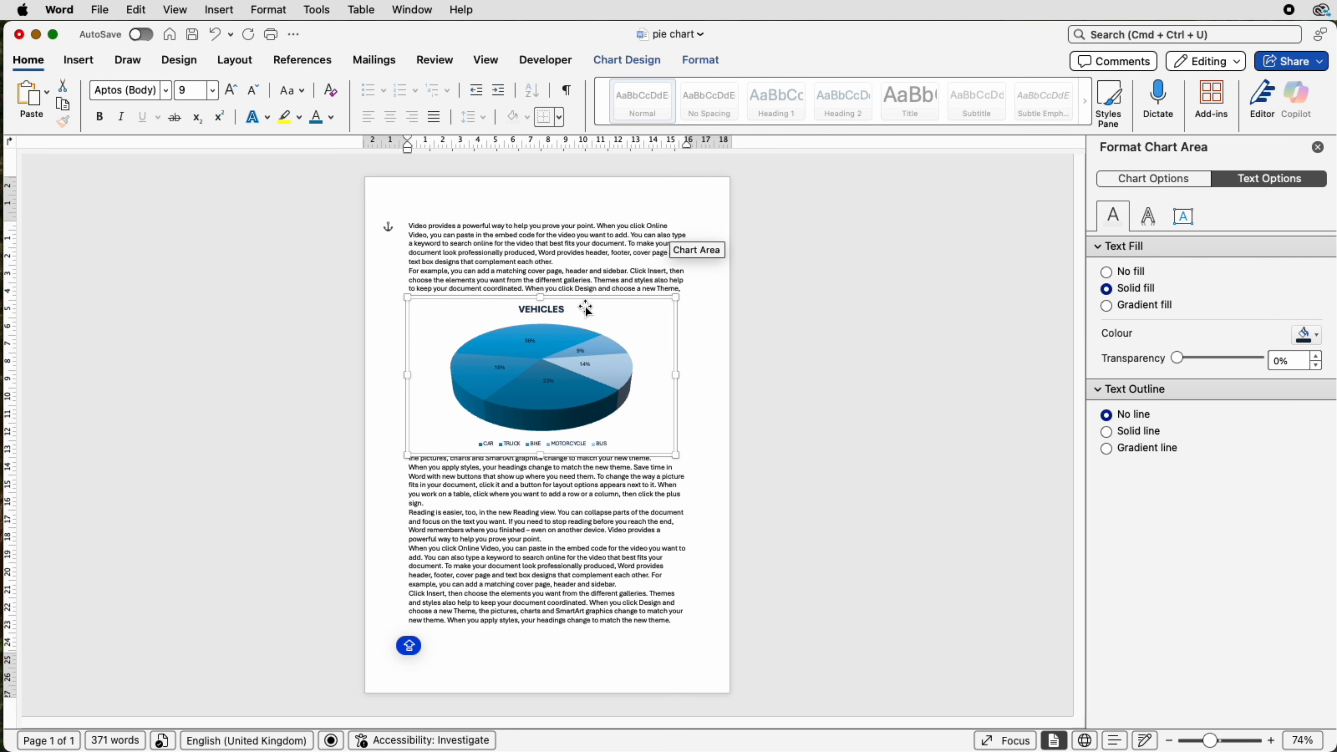
pyautogui.moveTo(585, 301); pyautogui.dragTo(588, 389)
pyautogui.moveTo(675, 387); pyautogui.dragTo(578, 325)
pyautogui.click(712, 411)
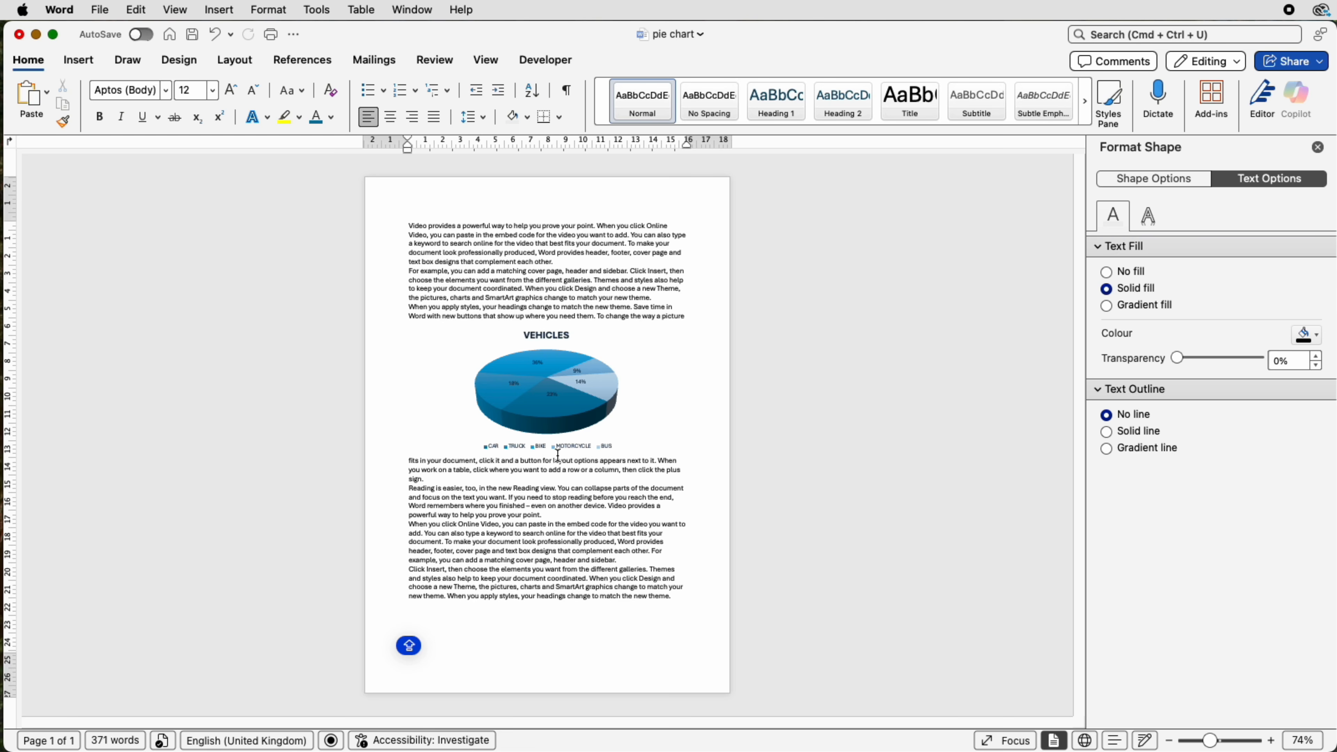
# Insert the caption Figure 1 below the chart with the Figure label and deselect it
pyautogui.click(618, 348)
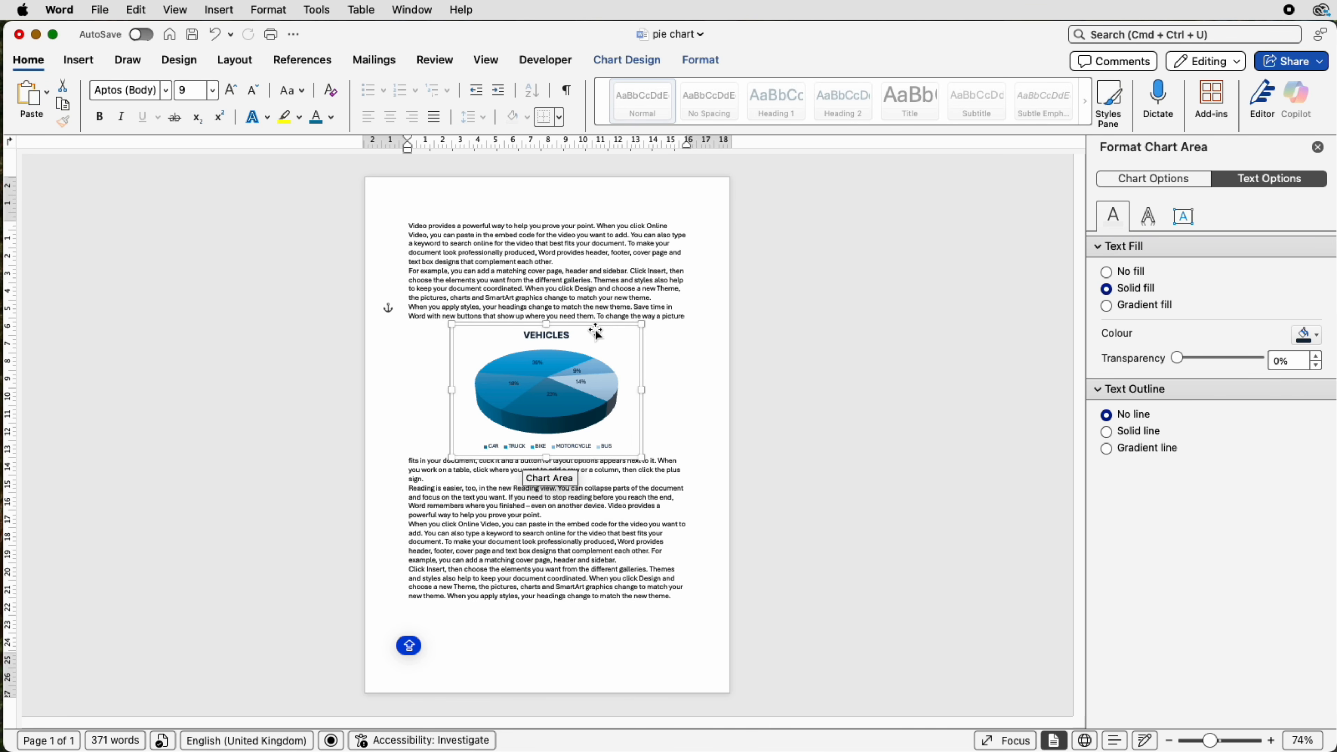
pyautogui.rightClick(621, 324)
pyautogui.click(685, 606)
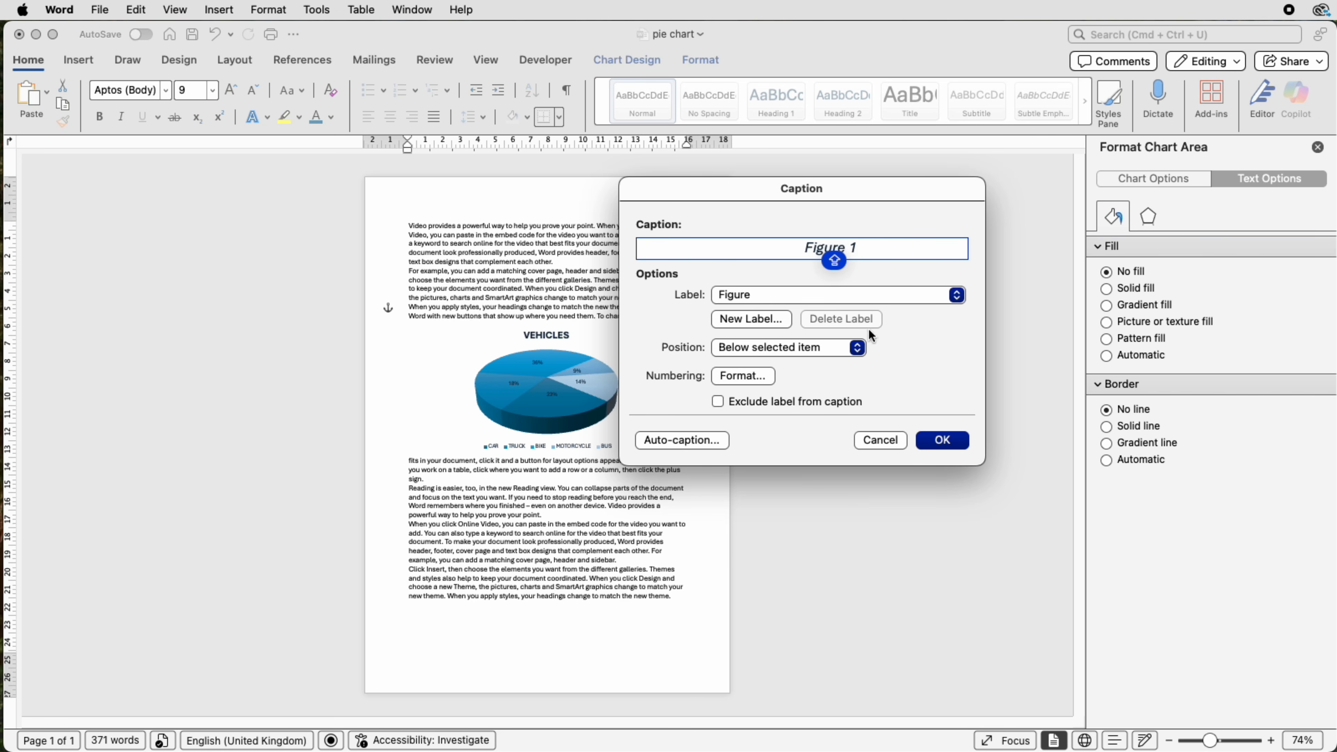
pyautogui.click(937, 441)
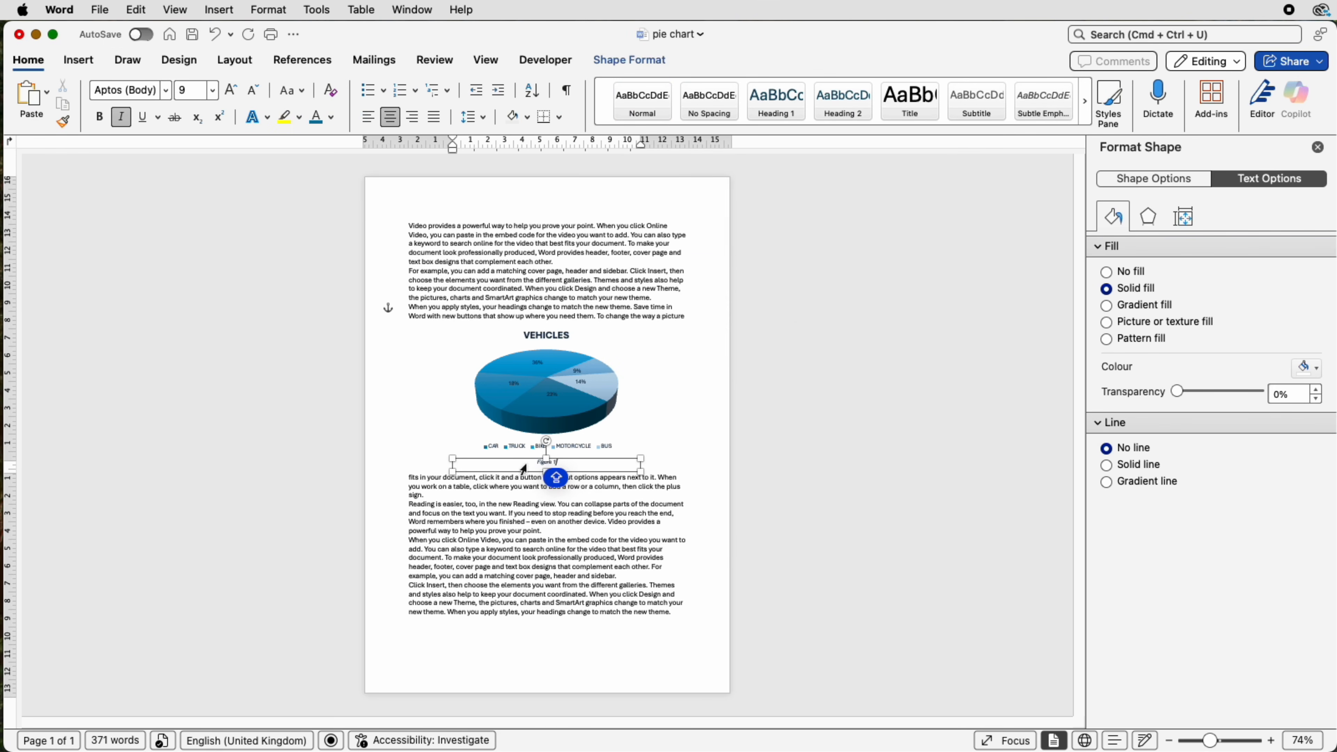
pyautogui.click(699, 395)
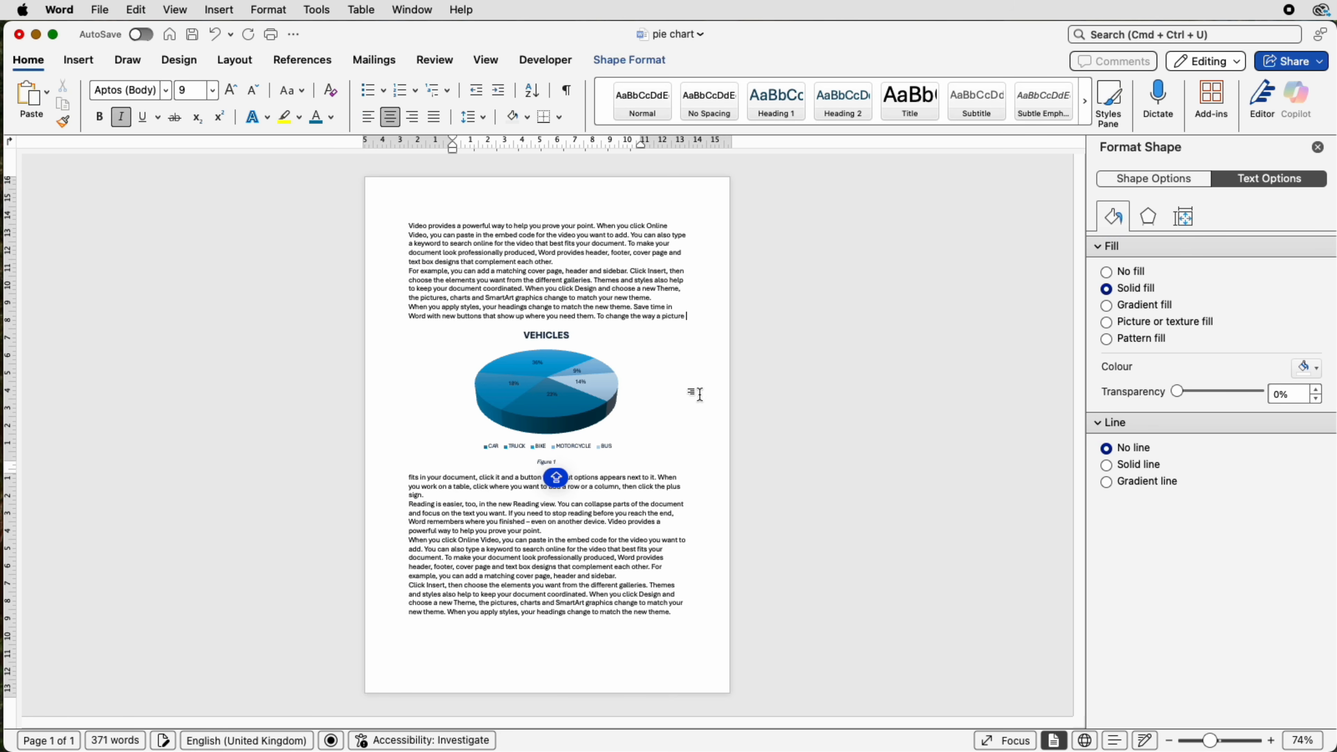
# Group the chart with its Figure 1 caption and move the group lower, into the paragraph about Reading view
pyautogui.click(598, 400)
pyautogui.moveTo(597, 324)
pyautogui.mouseDown()
pyautogui.moveTo(595, 411)
pyautogui.moveTo(592, 319)
pyautogui.mouseUp()
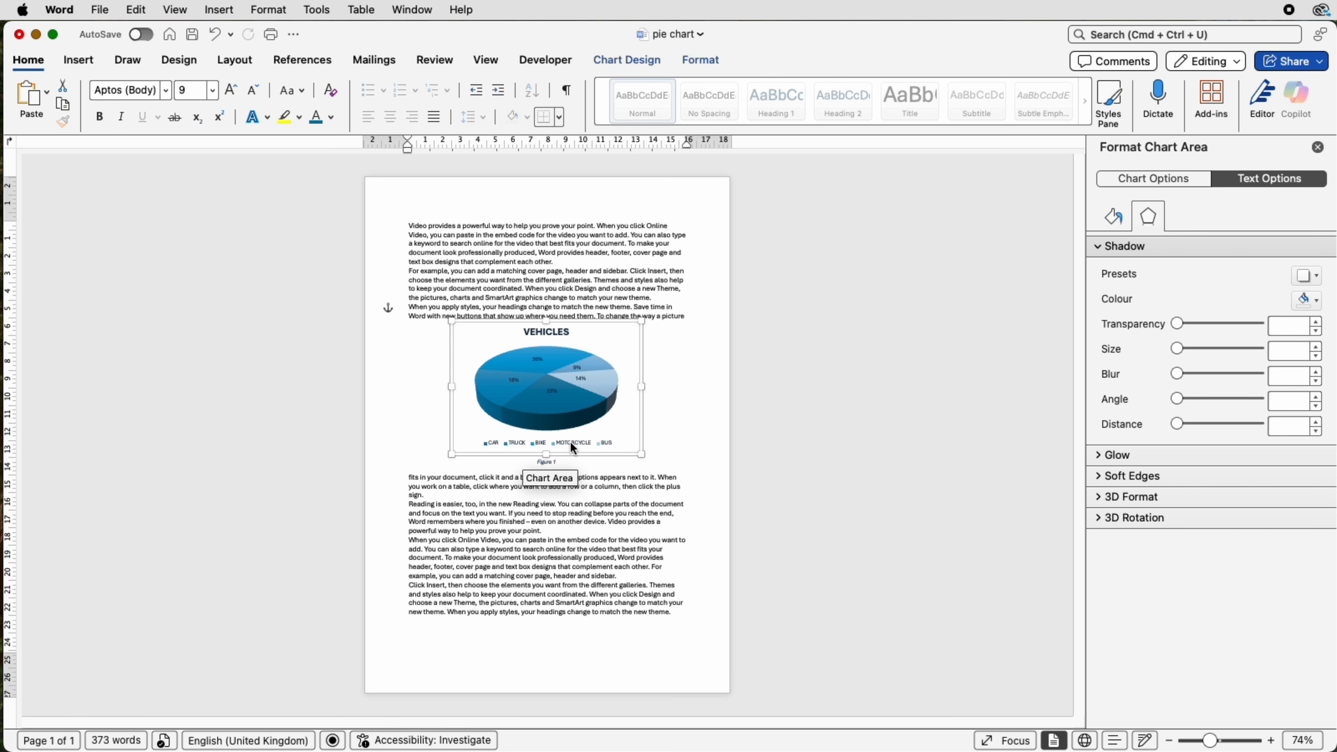
pyautogui.click(574, 465)
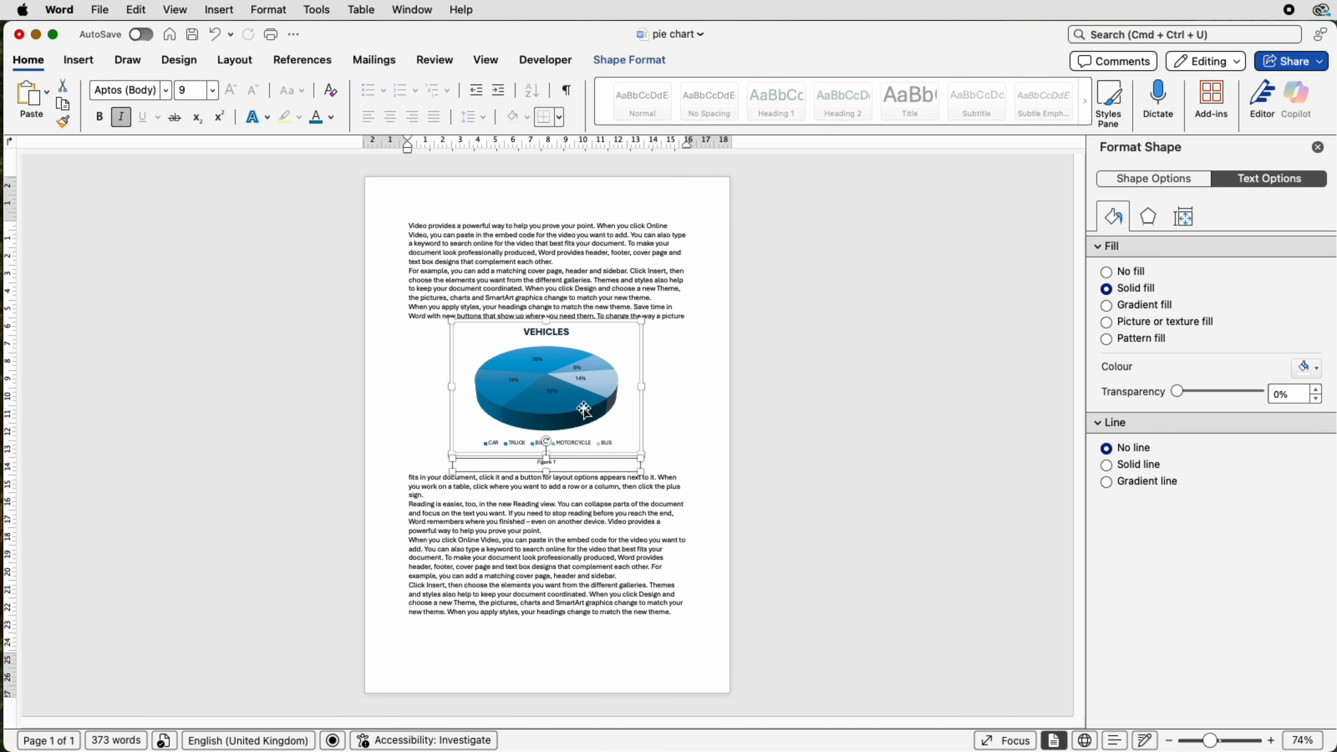
pyautogui.click(643, 59)
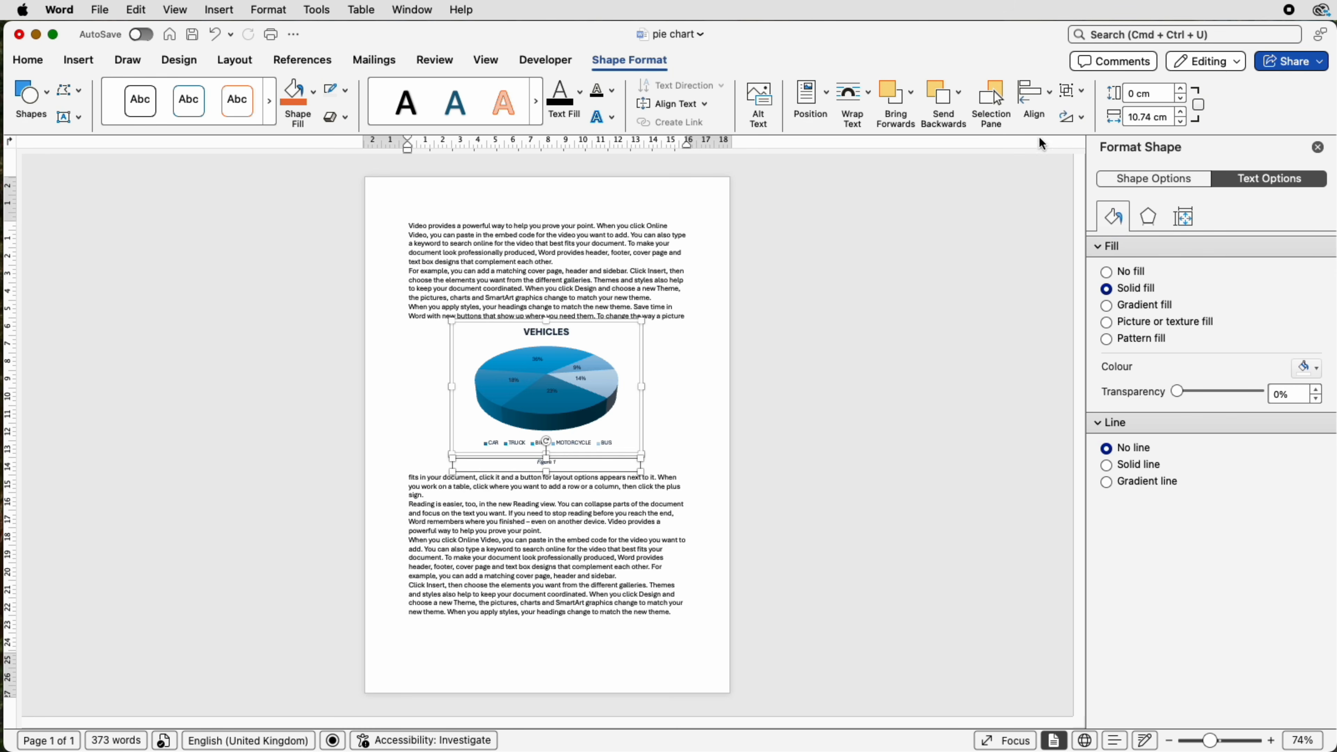
pyautogui.click(1079, 93)
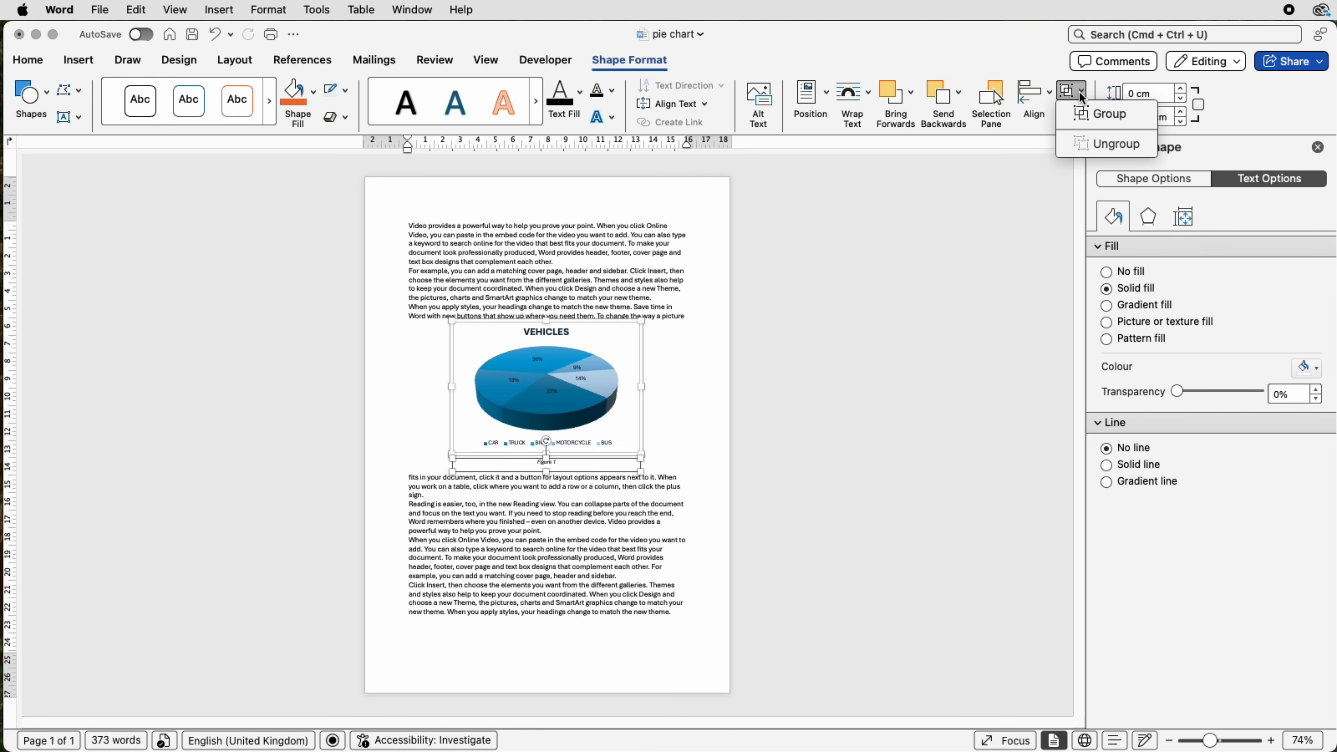
pyautogui.click(1077, 113)
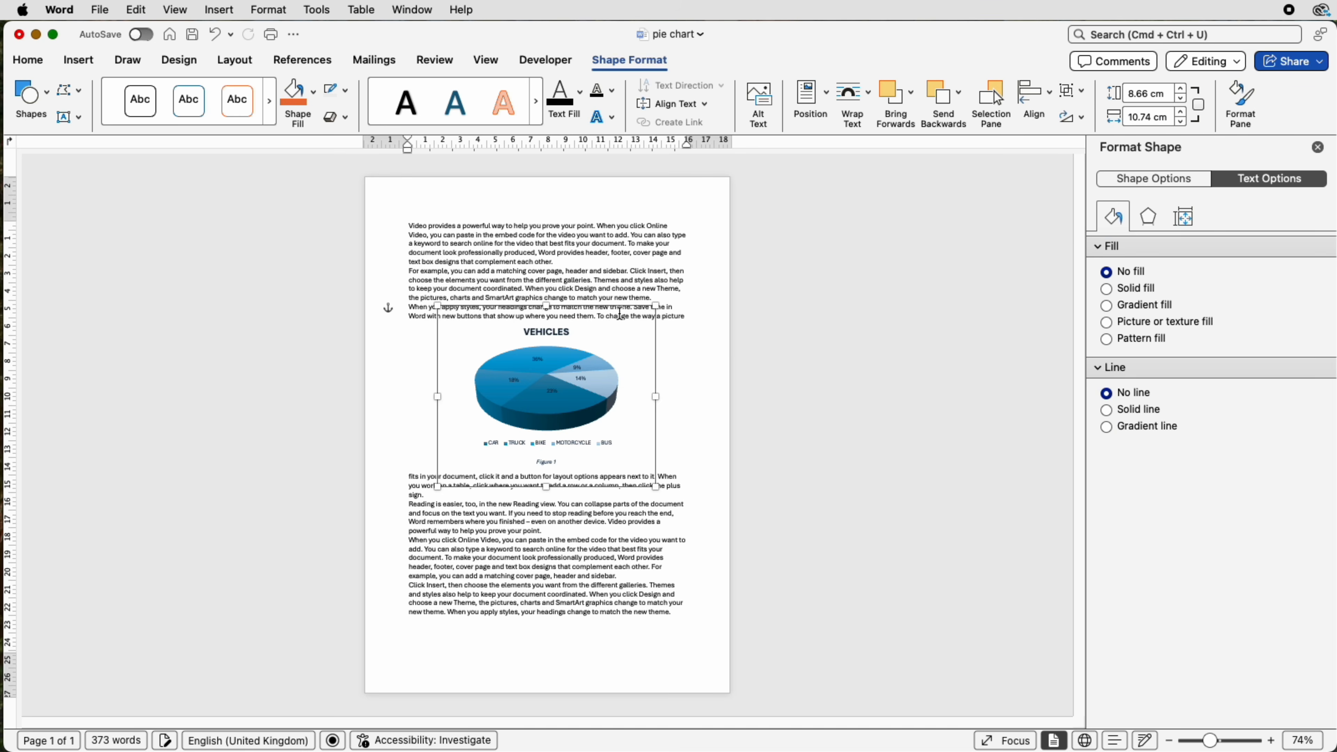
pyautogui.moveTo(624, 308); pyautogui.dragTo(618, 352)
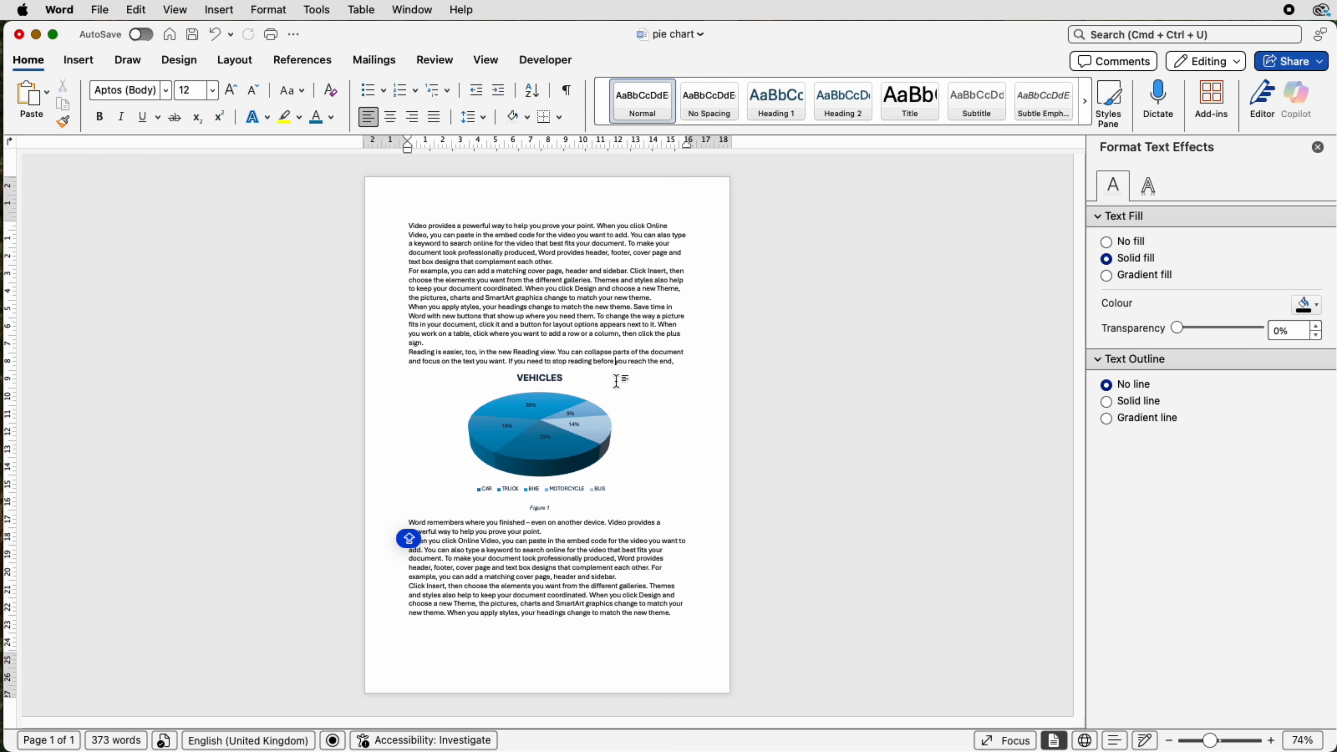
# Try to add space above the grouped chart by setting its text box top margin to 0.3 cm
pyautogui.click(617, 440)
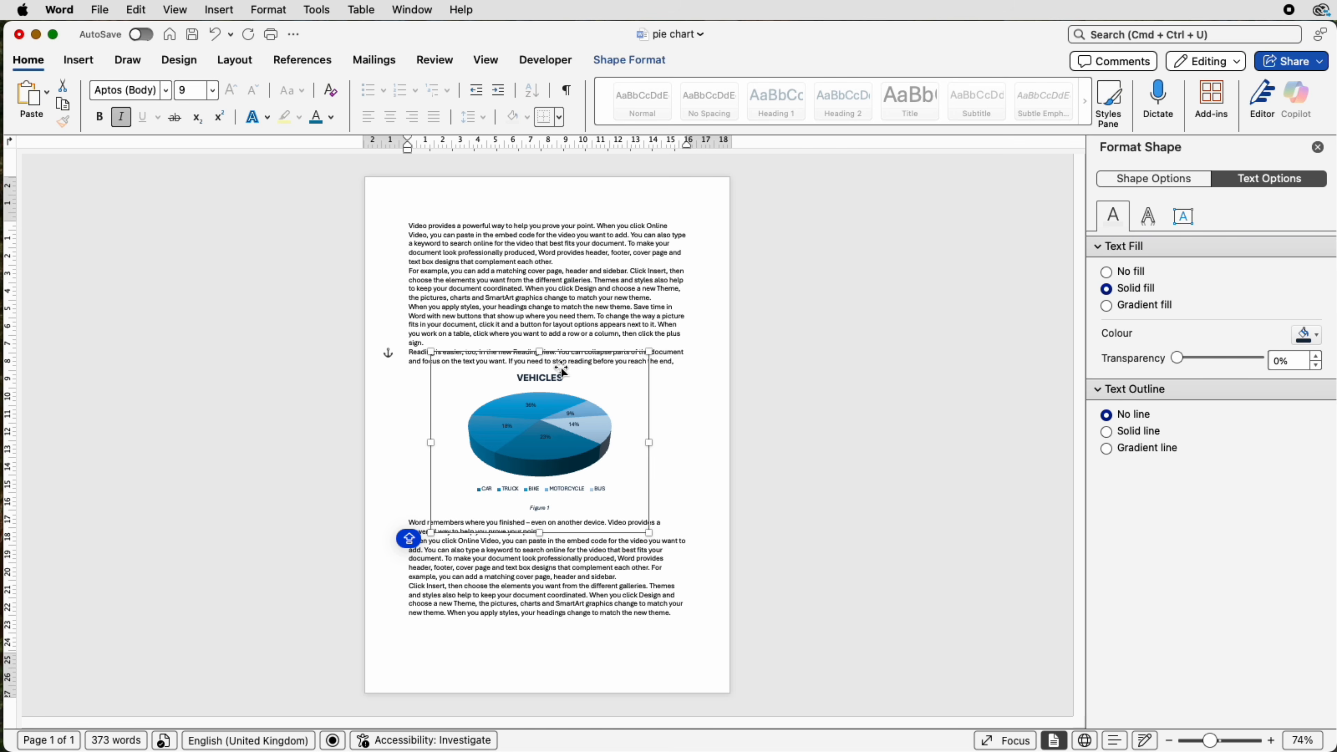
pyautogui.click(1137, 179)
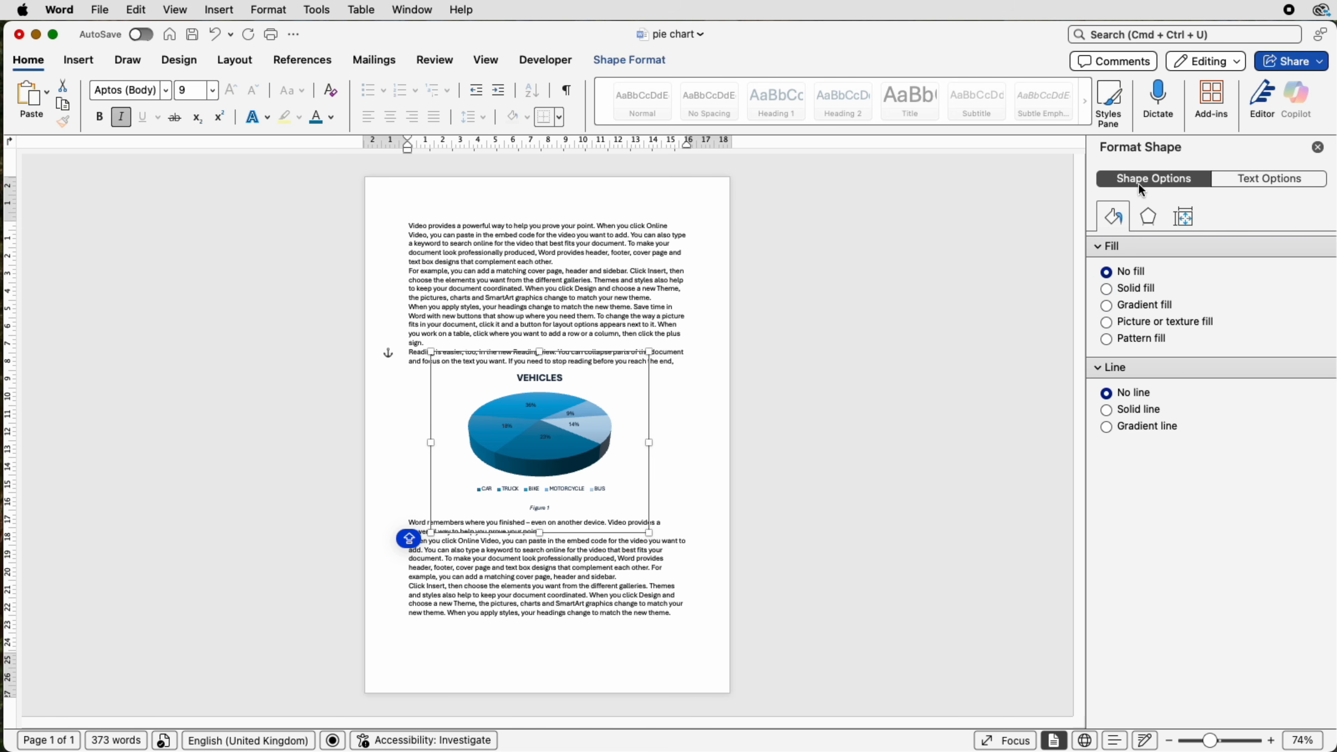
pyautogui.click(1179, 220)
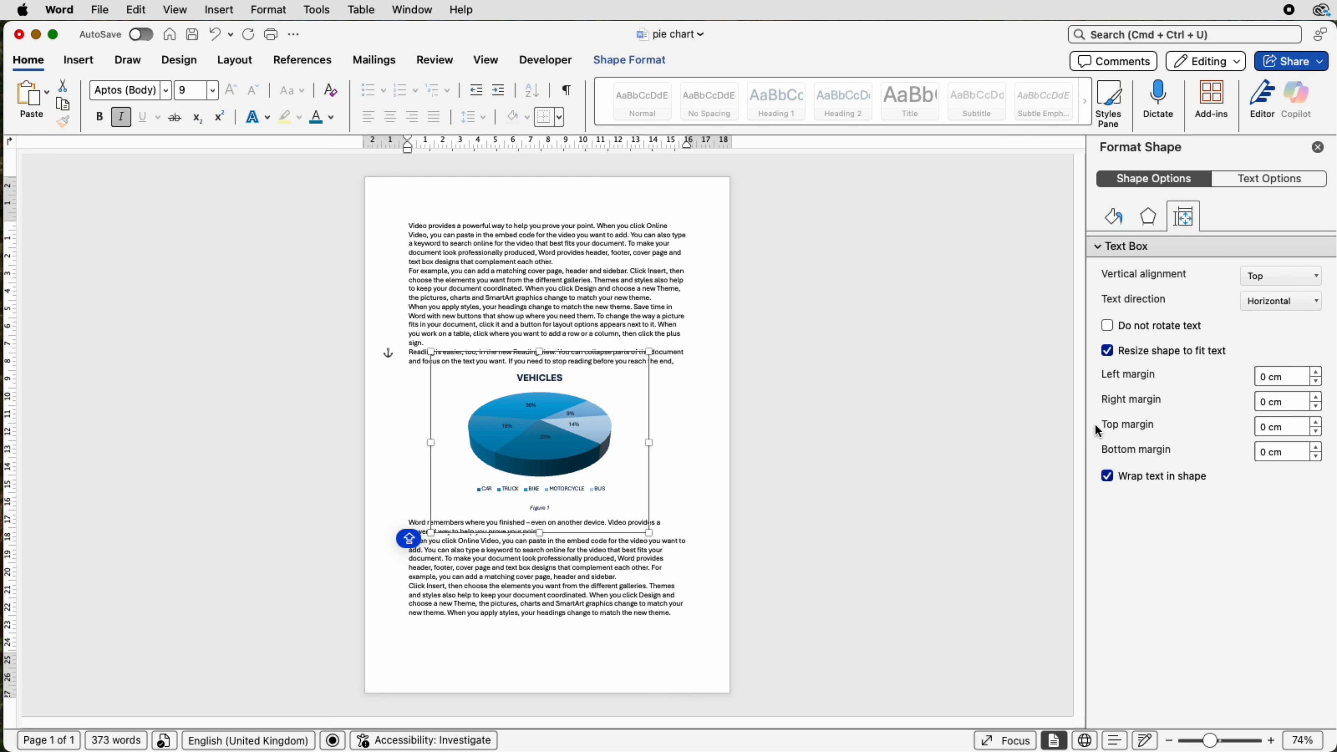
pyautogui.click(1314, 425)
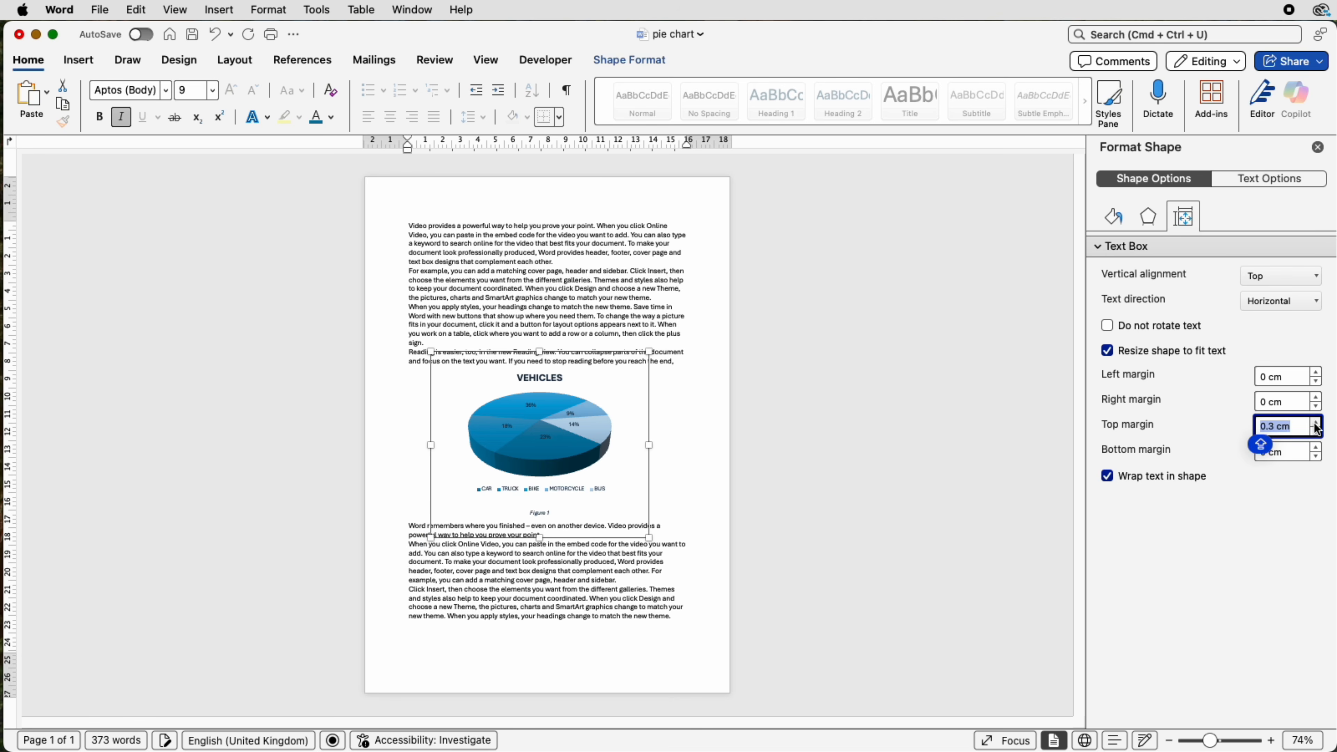
pyautogui.click(1315, 424)
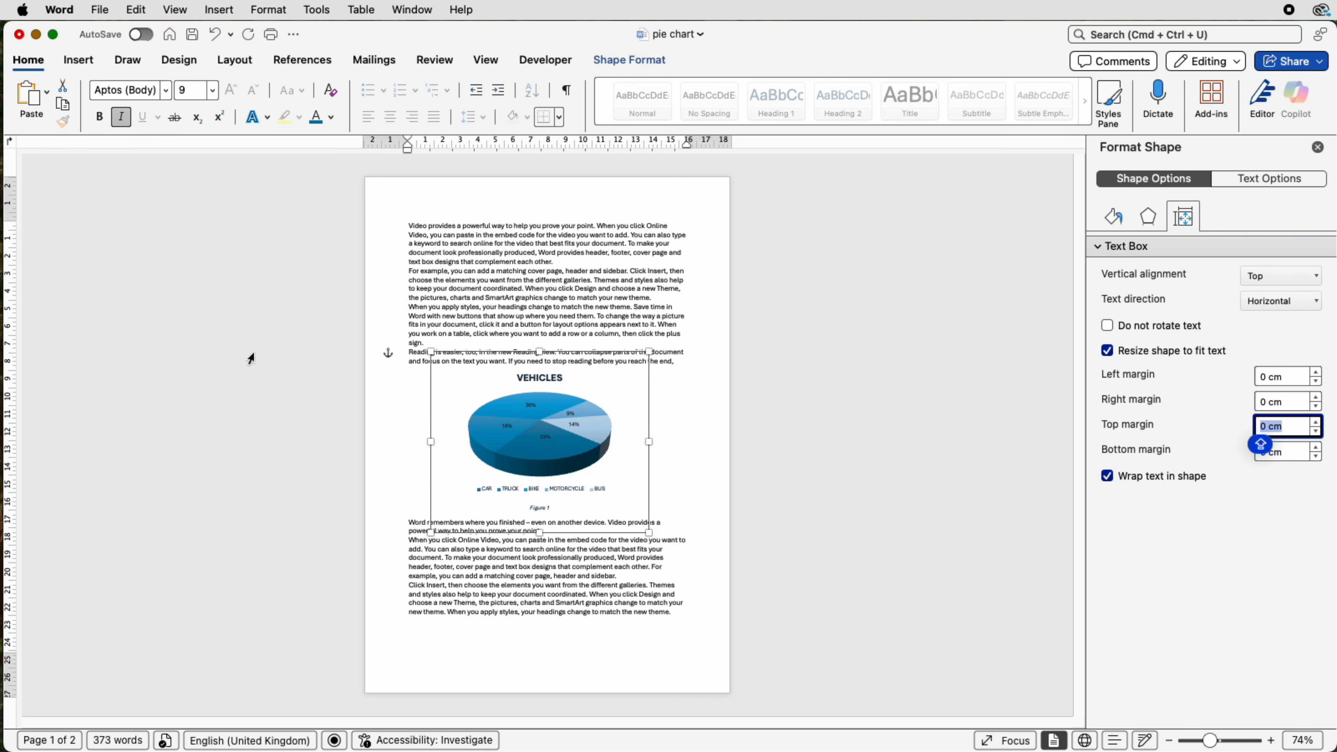
# Draw a rectangle about 11.2 cm wide and 1.4 cm high just above the VEHICLES chart title
pyautogui.click(79, 60)
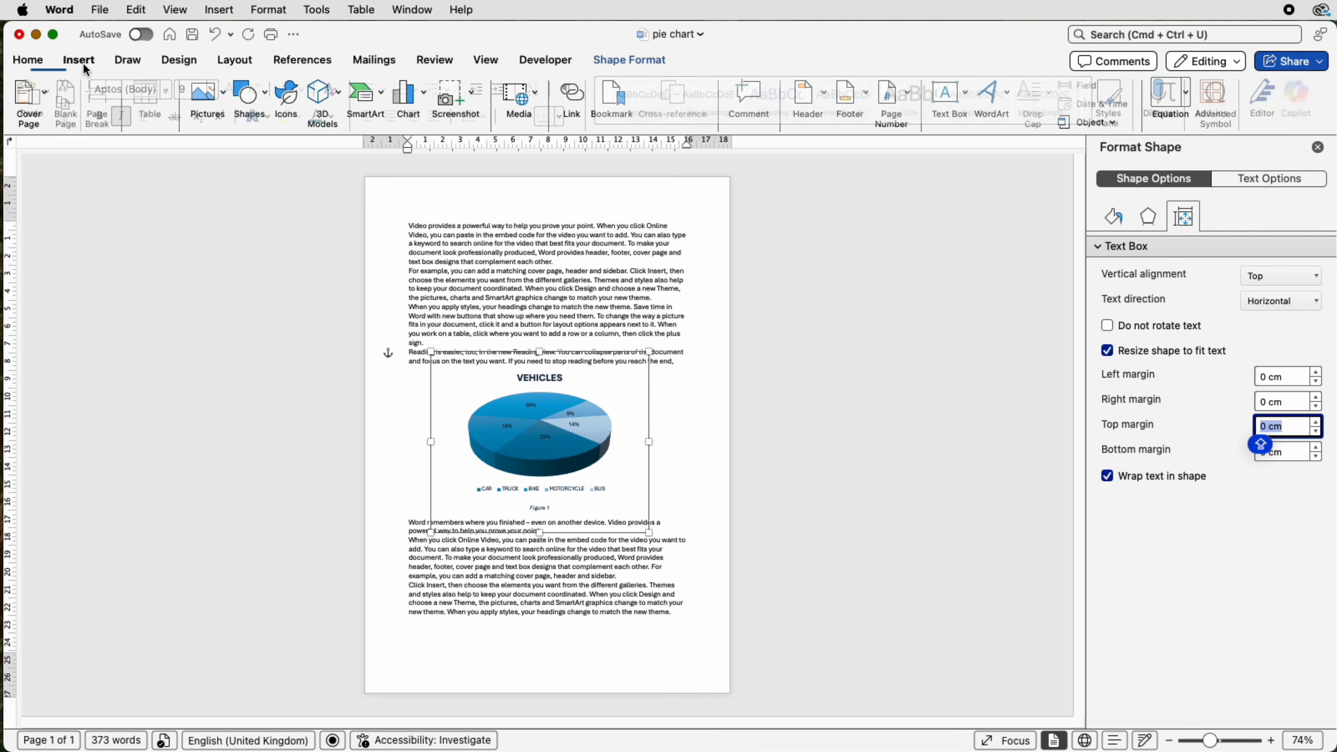
pyautogui.click(270, 101)
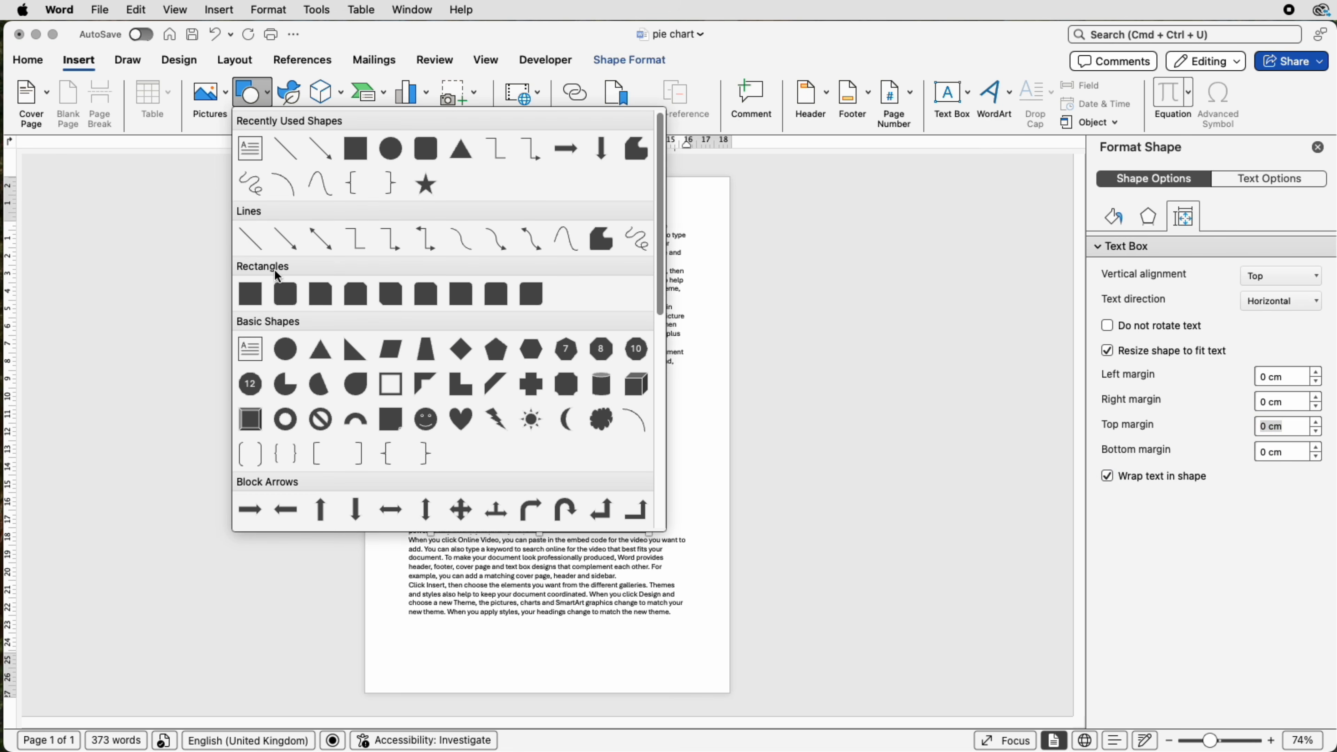
pyautogui.click(253, 296)
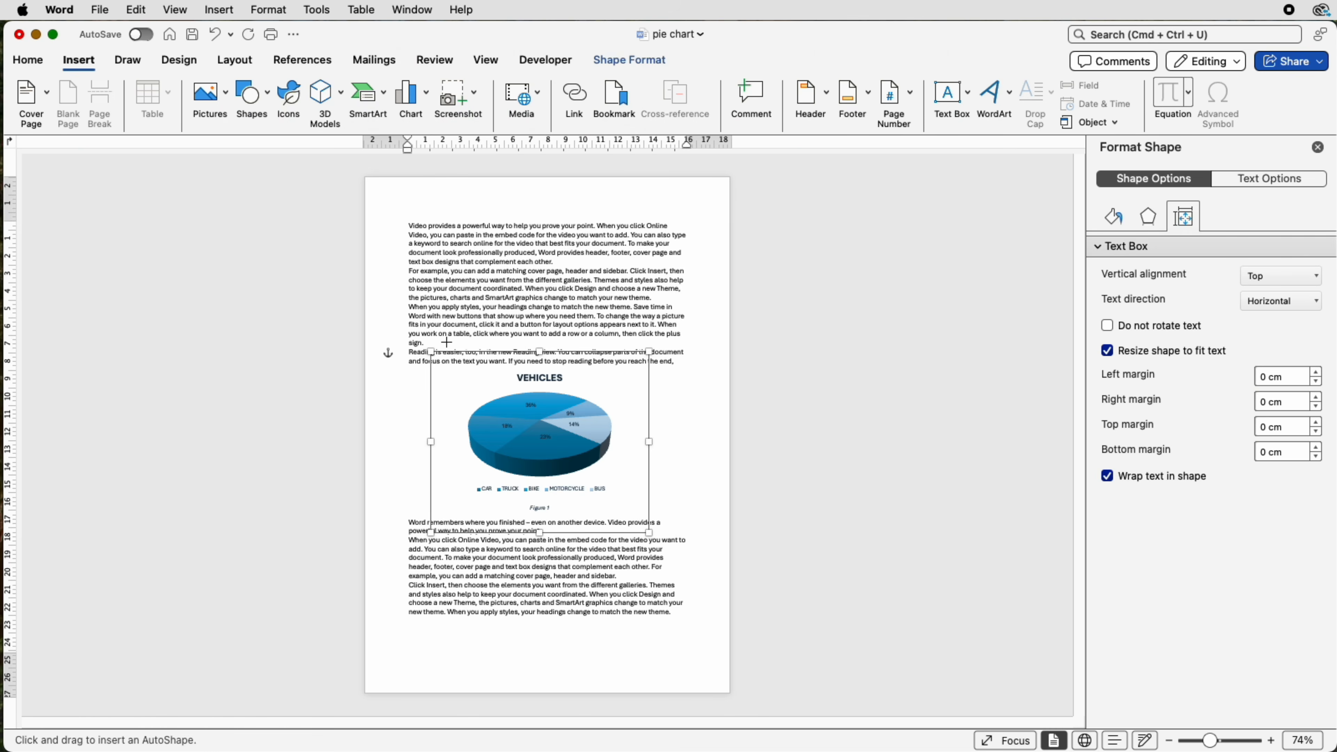
pyautogui.moveTo(447, 347); pyautogui.dragTo(642, 371)
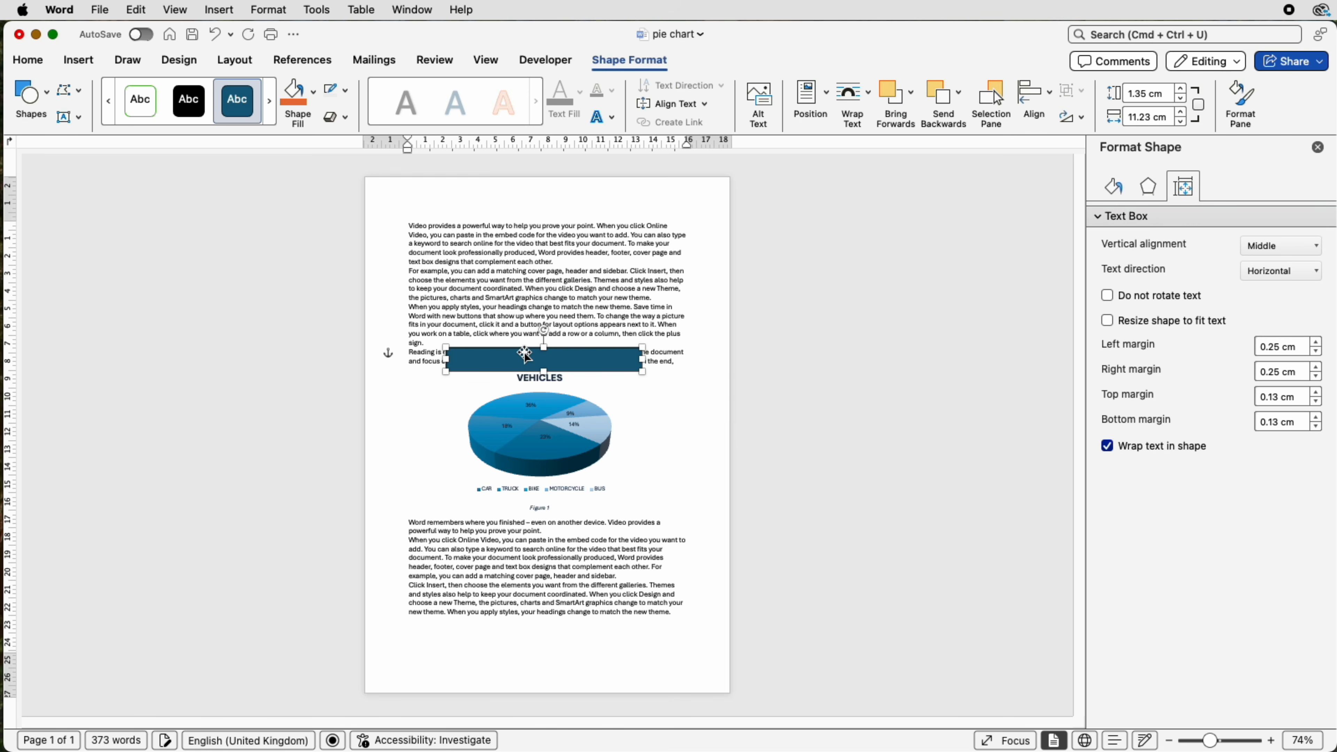
pyautogui.moveTo(526, 355); pyautogui.dragTo(525, 350)
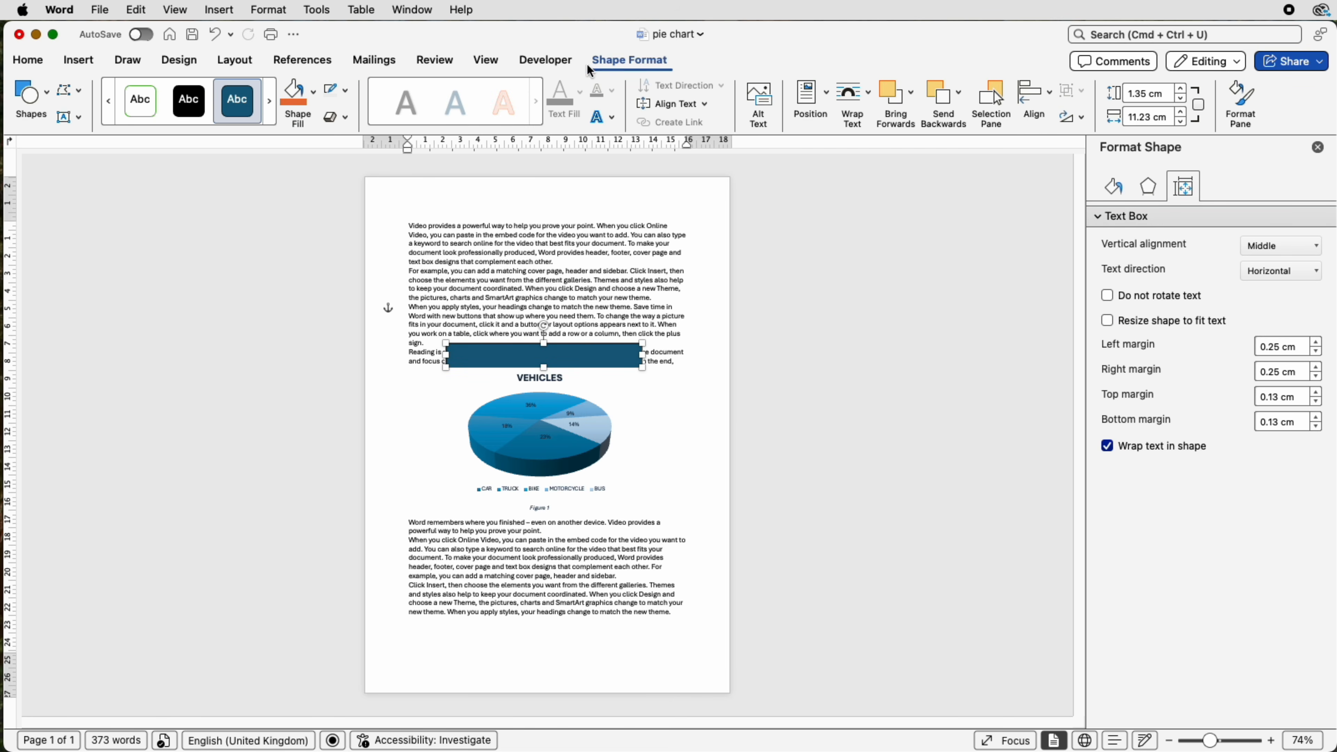
# Remove the outline and the fill from the rectangle above the chart
pyautogui.click(346, 89)
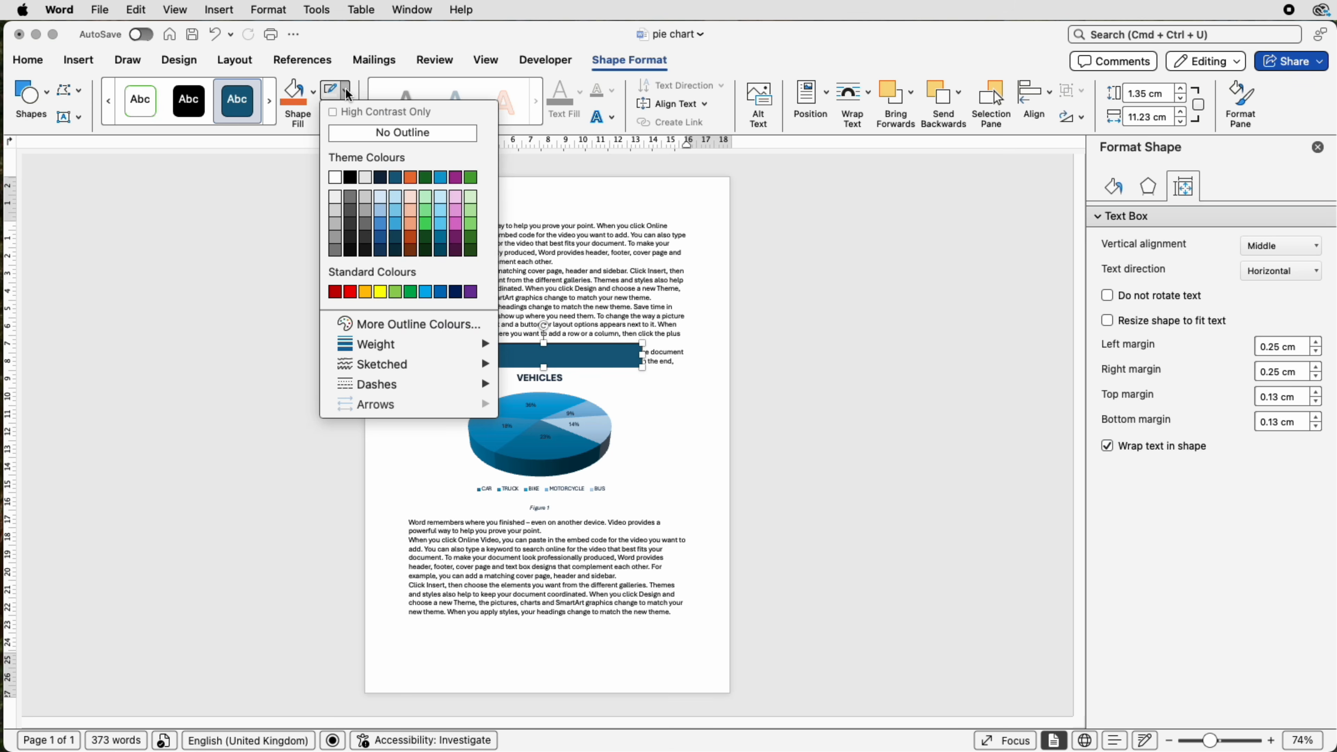
pyautogui.click(348, 129)
pyautogui.click(314, 95)
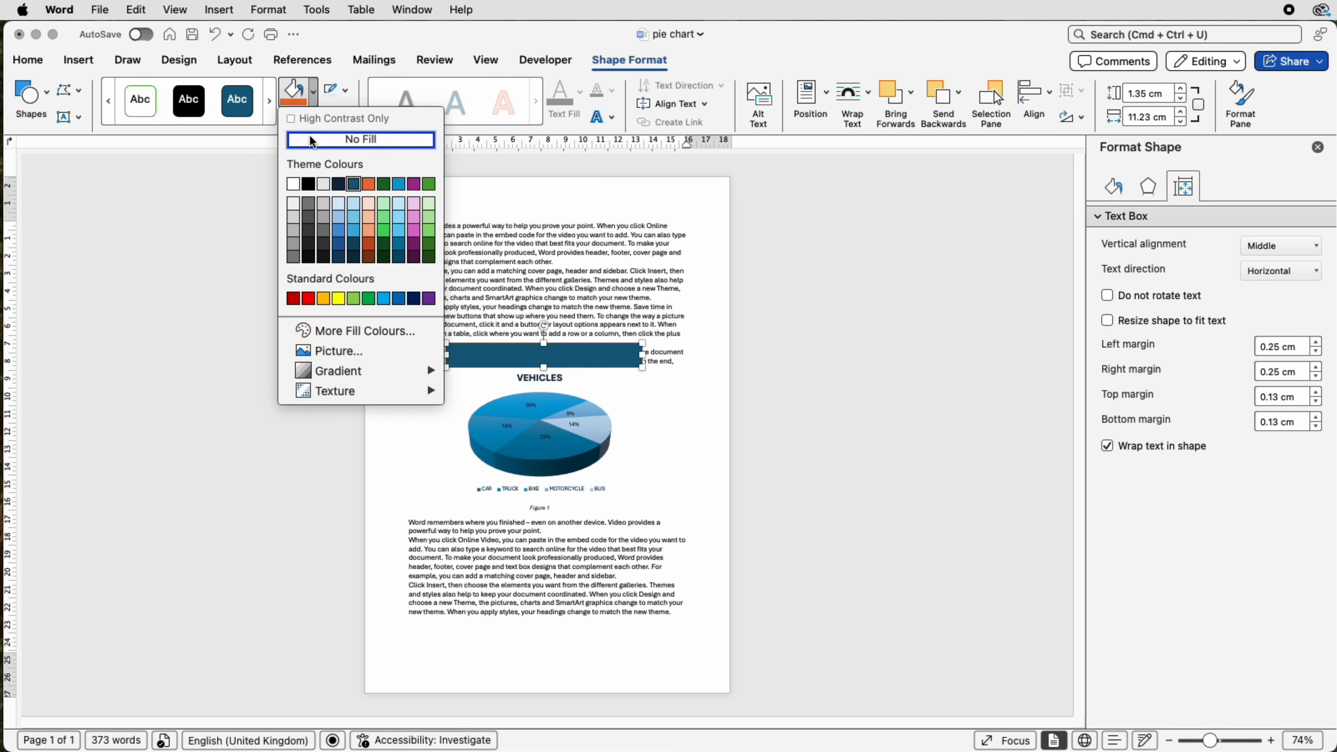
pyautogui.click(311, 138)
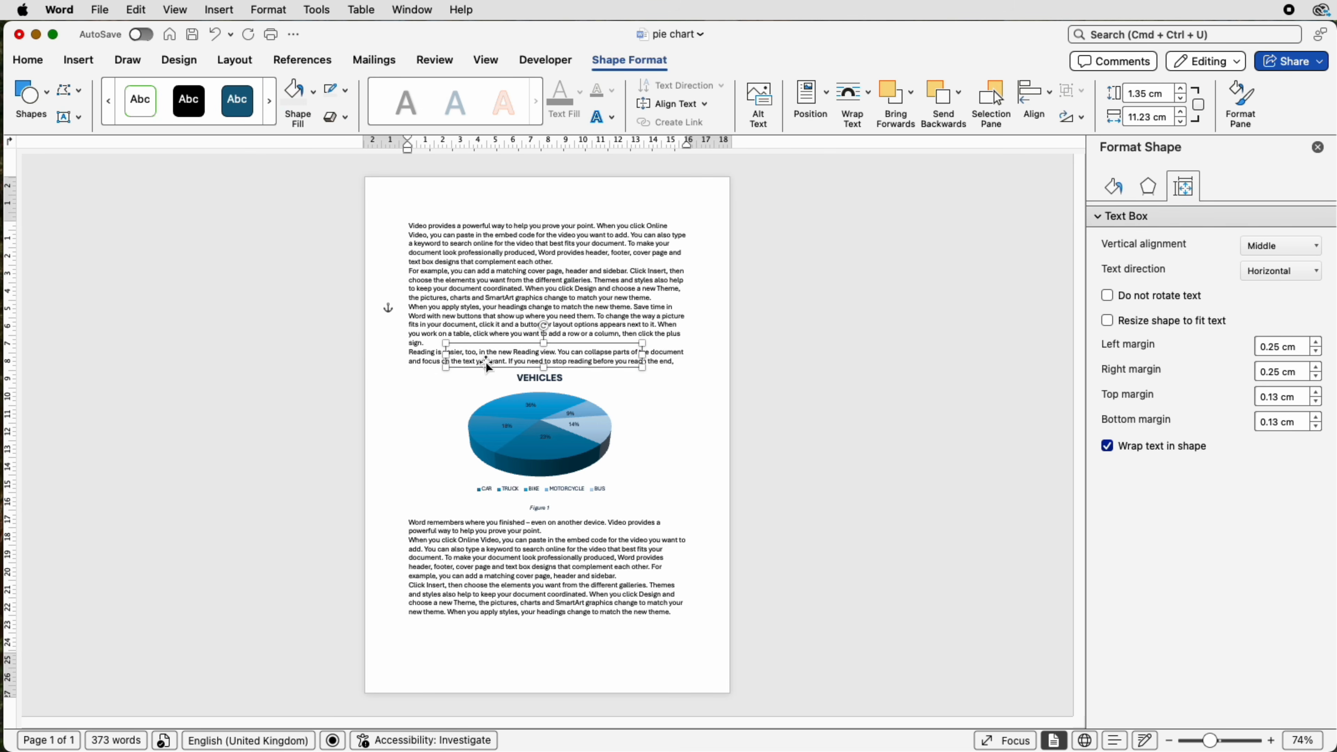
# Group the transparent rectangle with the captioned chart and set the group's text wrapping to Top and Bottom
pyautogui.keyDown('shift'); pyautogui.click(474, 403); pyautogui.keyUp('shift')
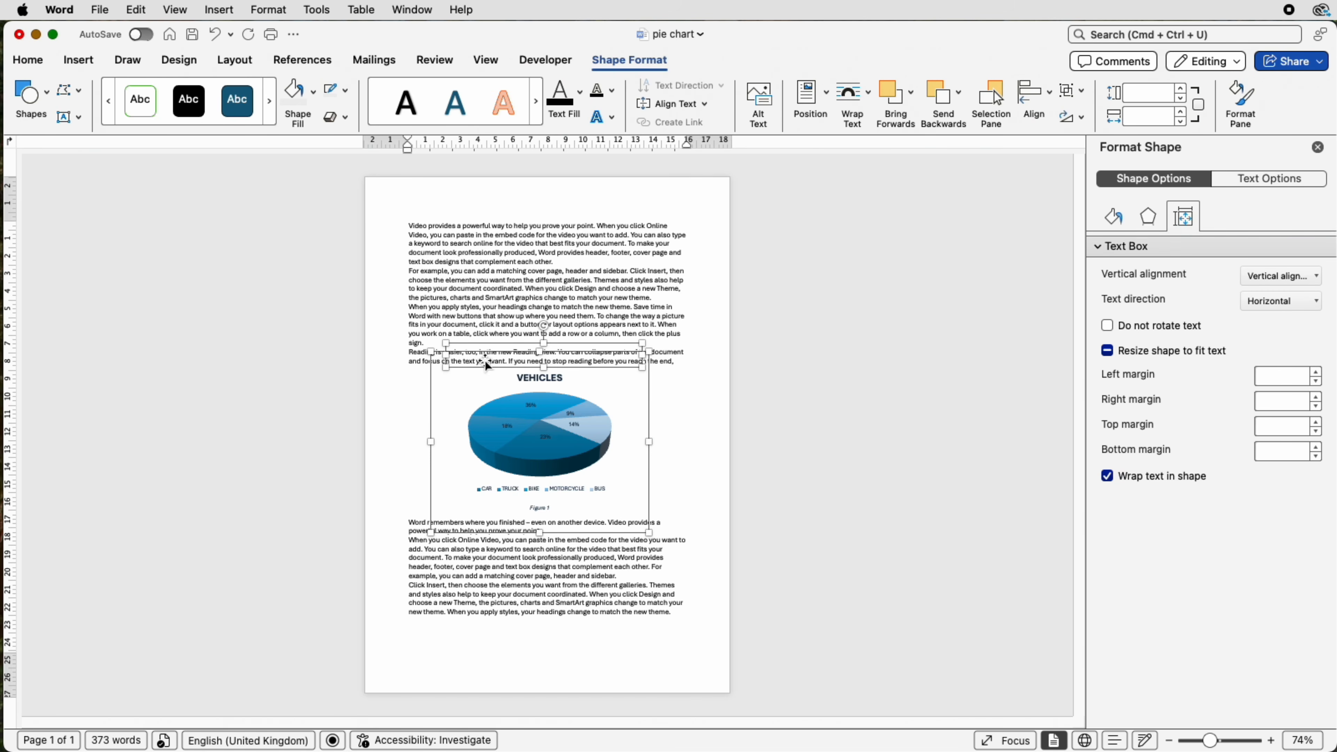
pyautogui.click(1081, 94)
pyautogui.click(1077, 107)
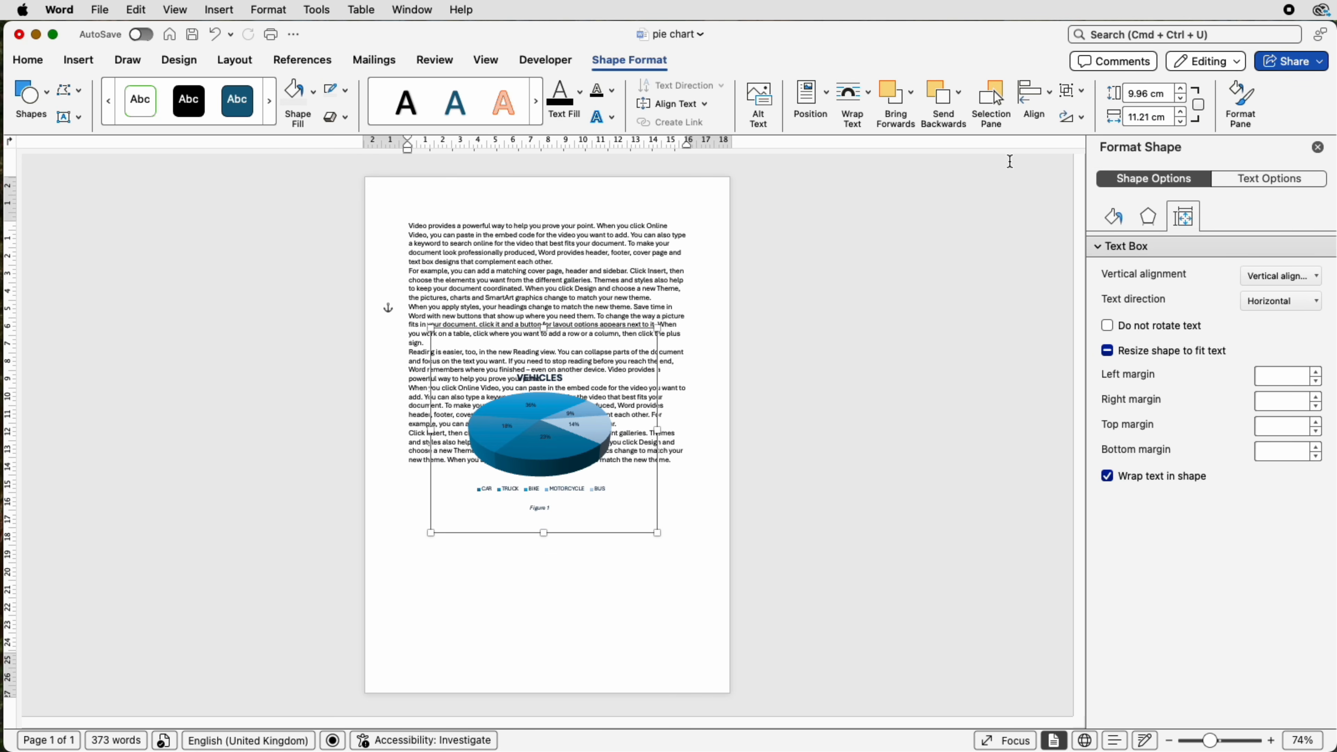
pyautogui.click(870, 95)
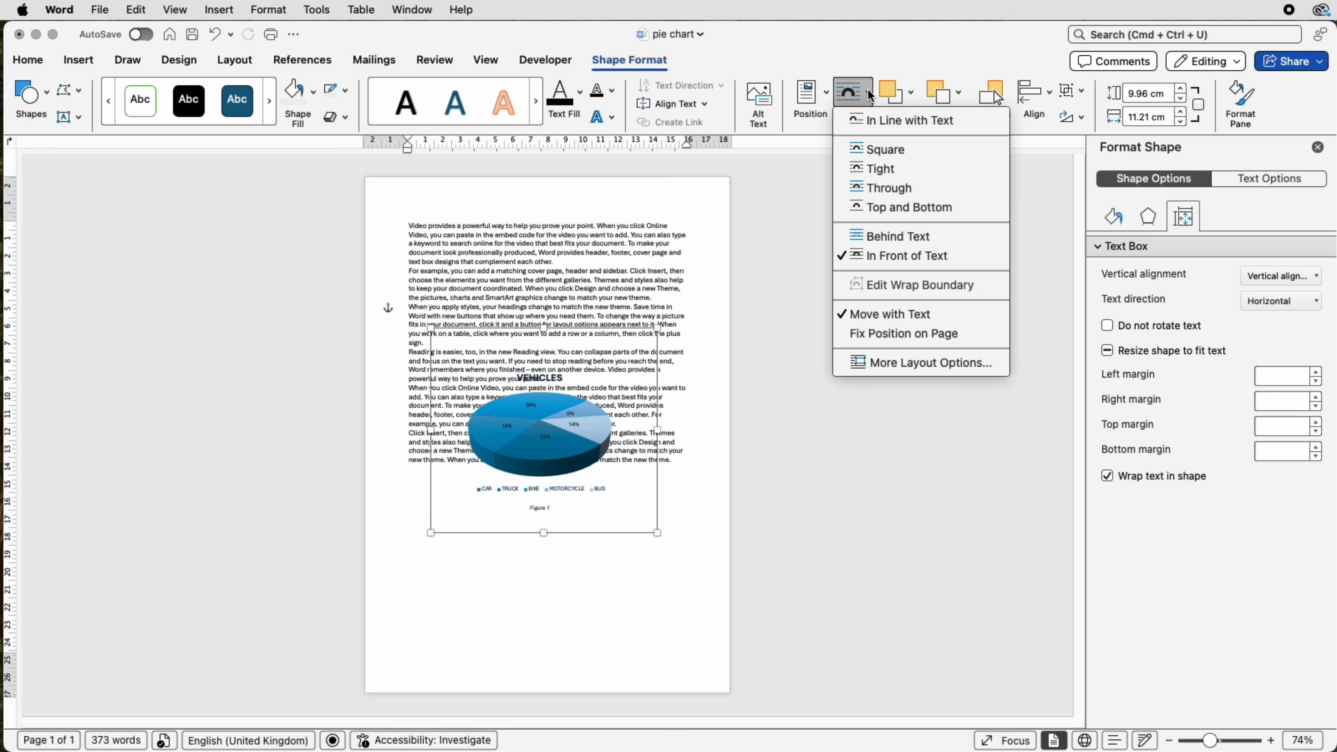
pyautogui.click(901, 209)
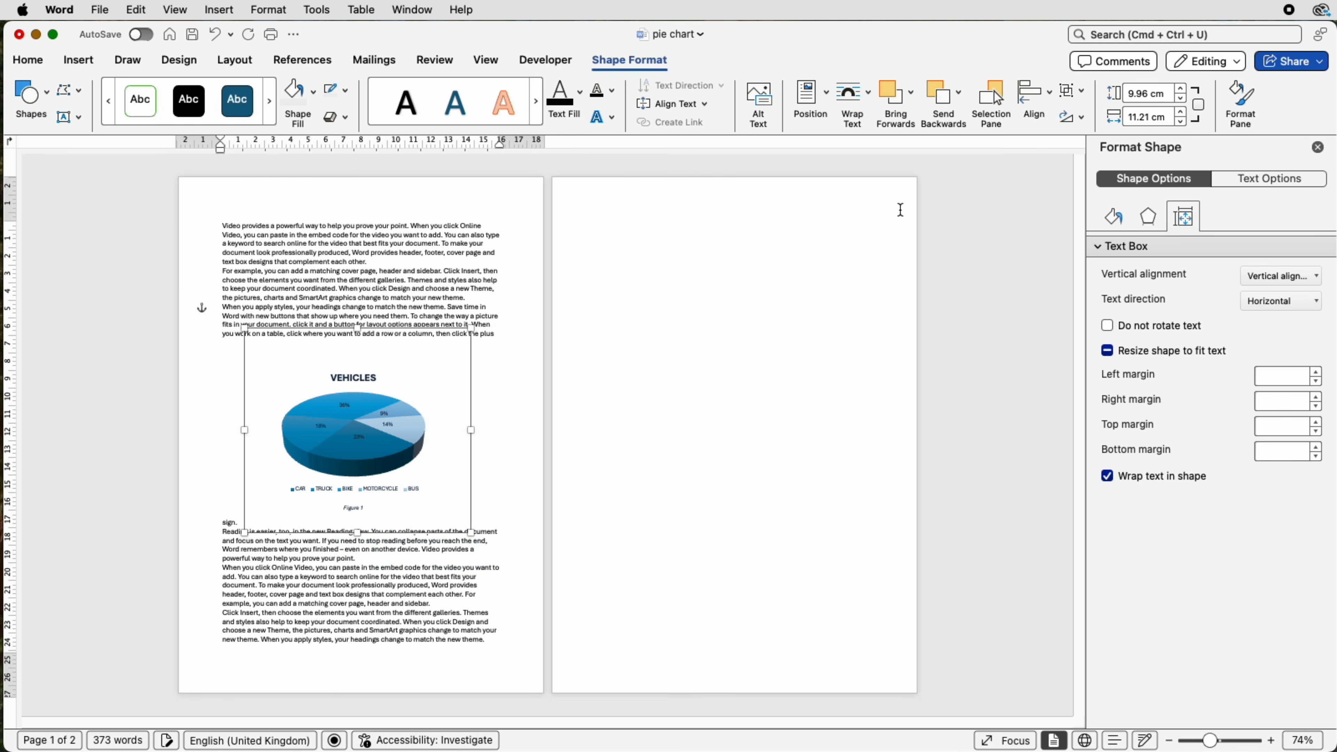
# Move the grouped chart up to just below the first line of the paragraph beginning "When you apply styles"
pyautogui.click(467, 254)
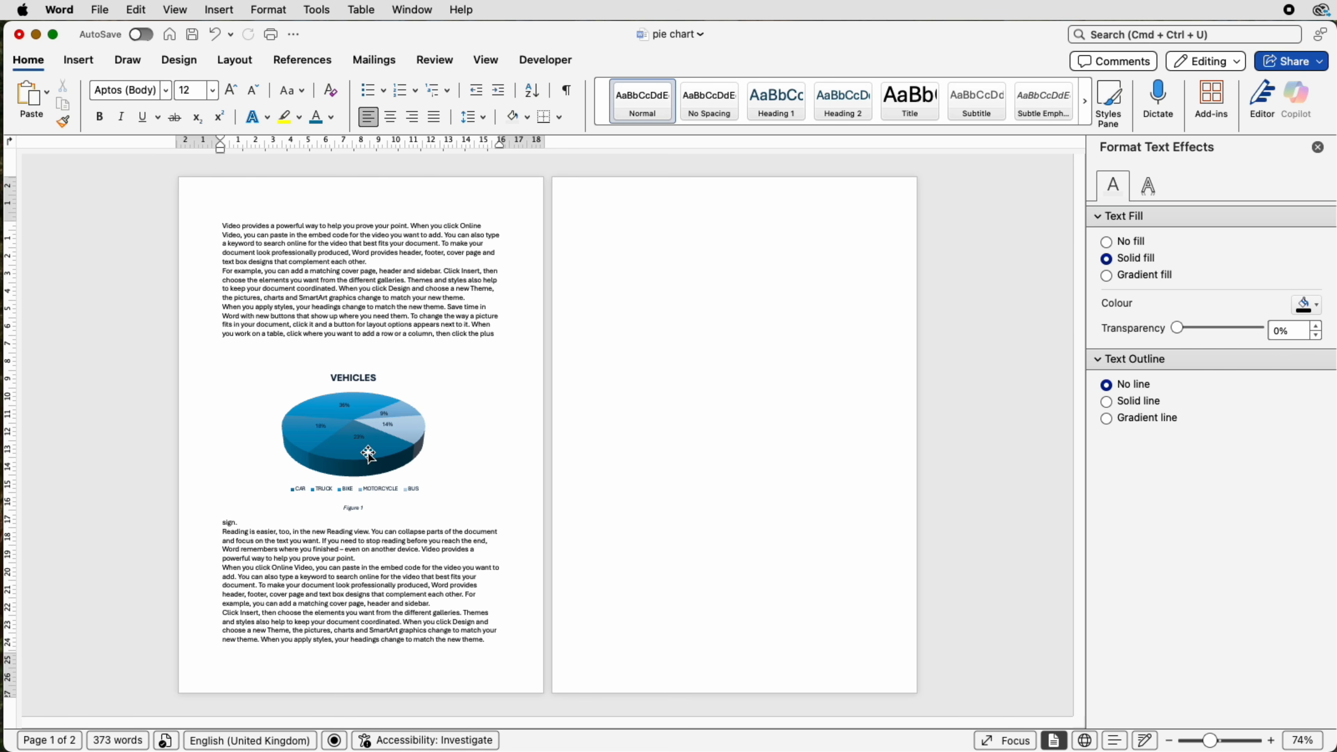
pyautogui.moveTo(368, 454); pyautogui.dragTo(367, 448)
pyautogui.moveTo(368, 448); pyautogui.dragTo(368, 427)
pyautogui.click(702, 343)
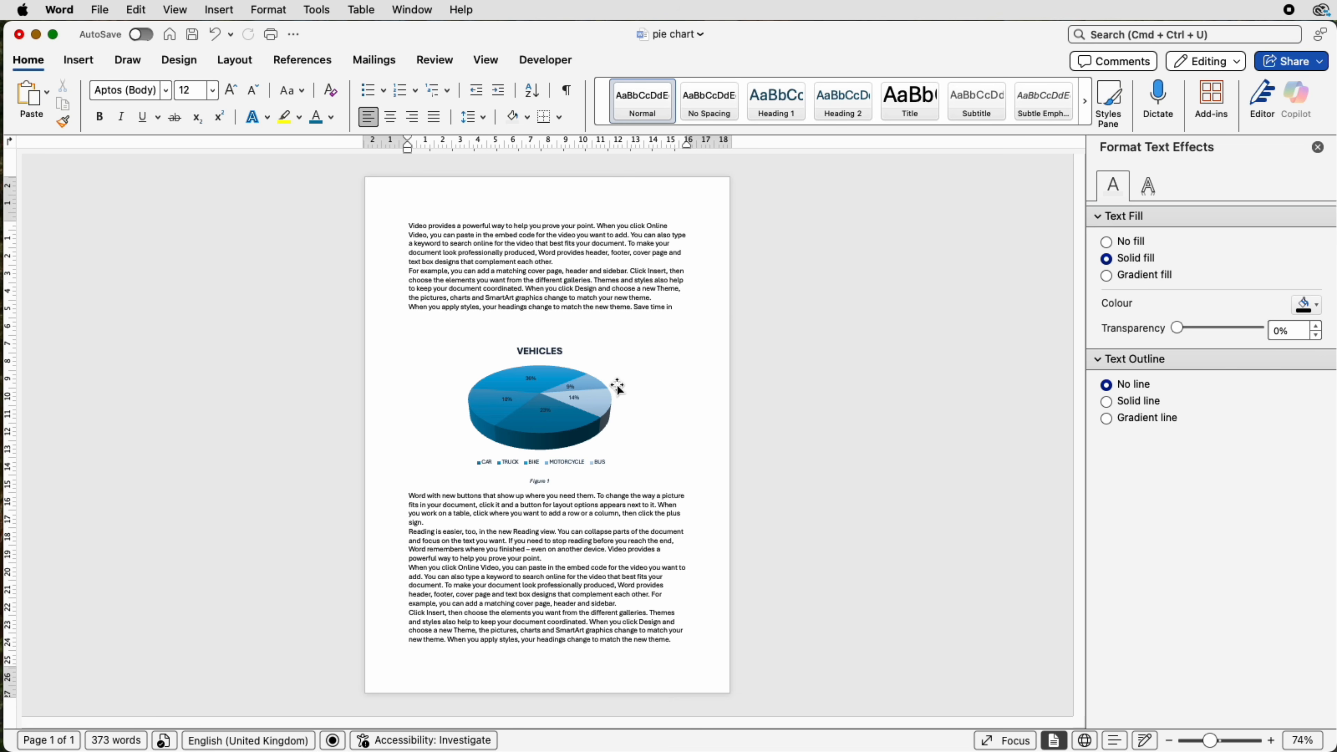
# Ungroup the outer group and the inner chart group to separate the rectangle, chart and caption
pyautogui.moveTo(557, 421)
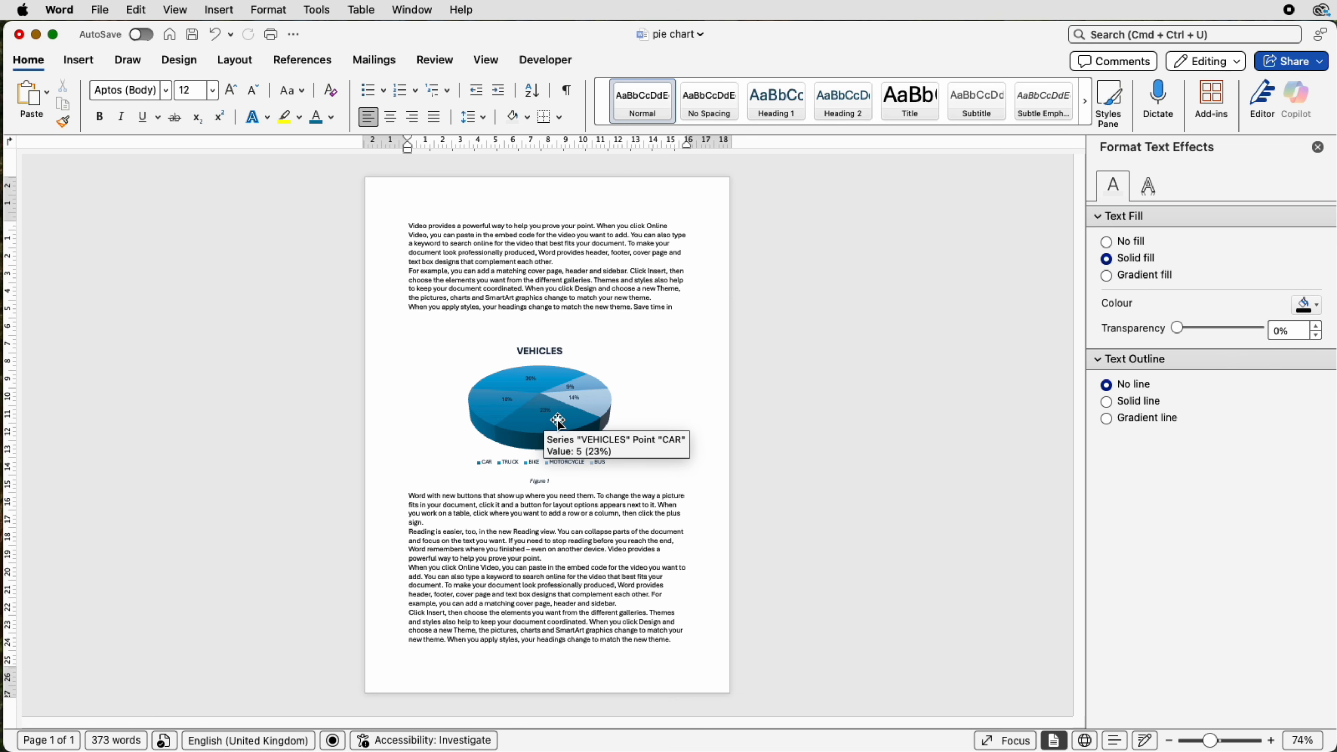
pyautogui.click(558, 421)
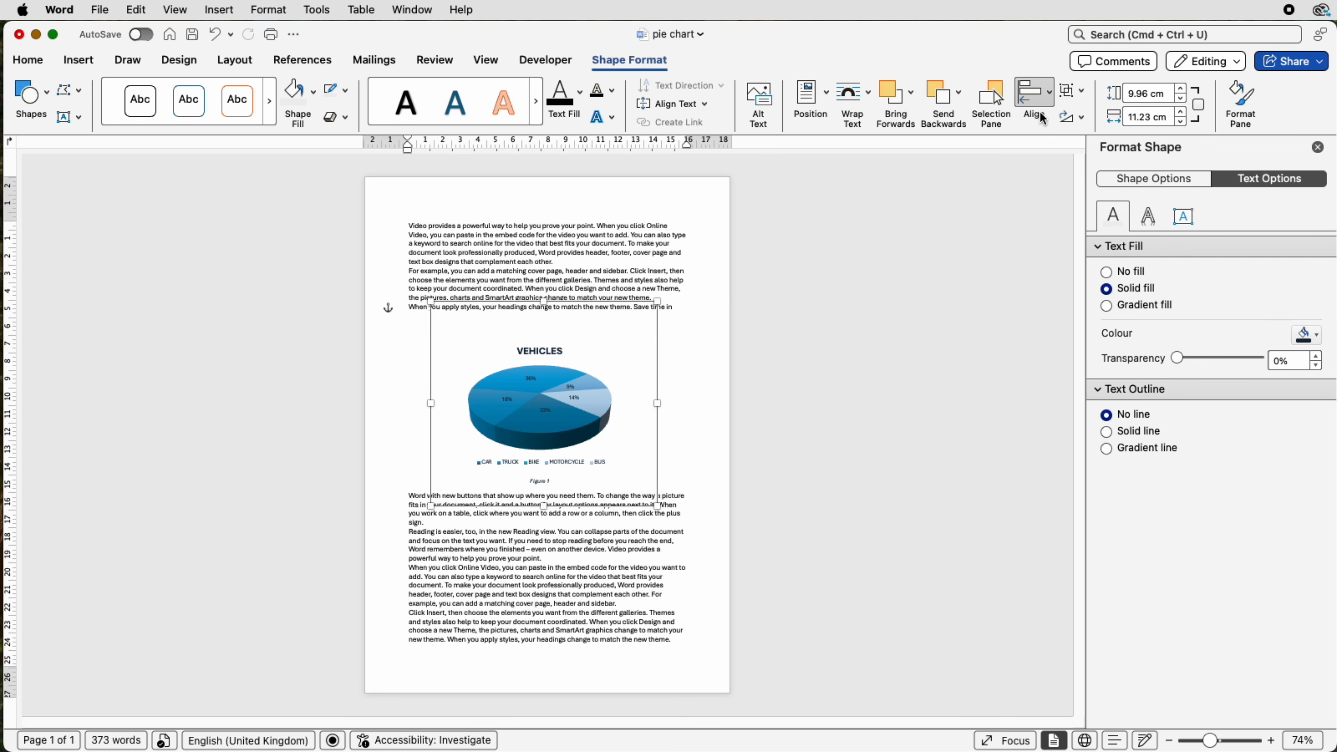
pyautogui.click(1078, 93)
pyautogui.click(1087, 144)
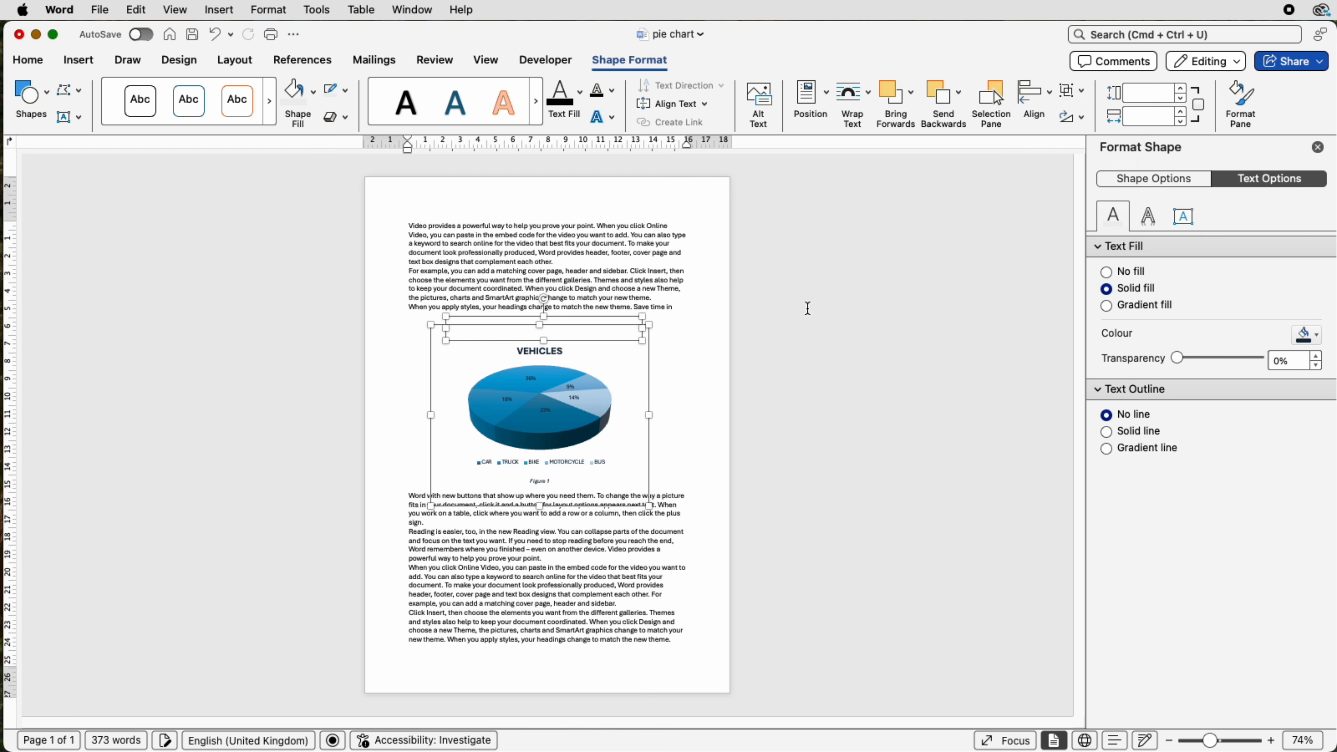
pyautogui.click(1079, 93)
pyautogui.click(1110, 141)
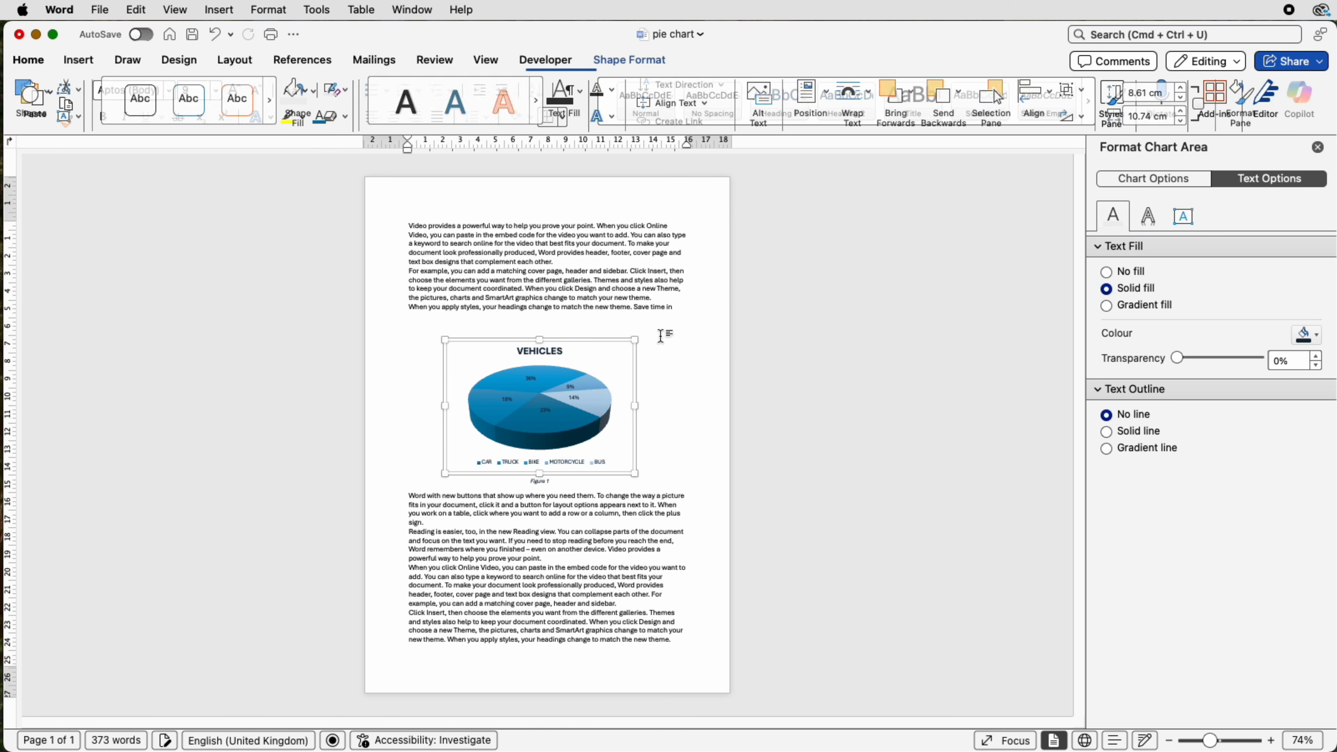
# Open the VEHICLES chart's data for editing in Excel
pyautogui.rightClick(636, 372)
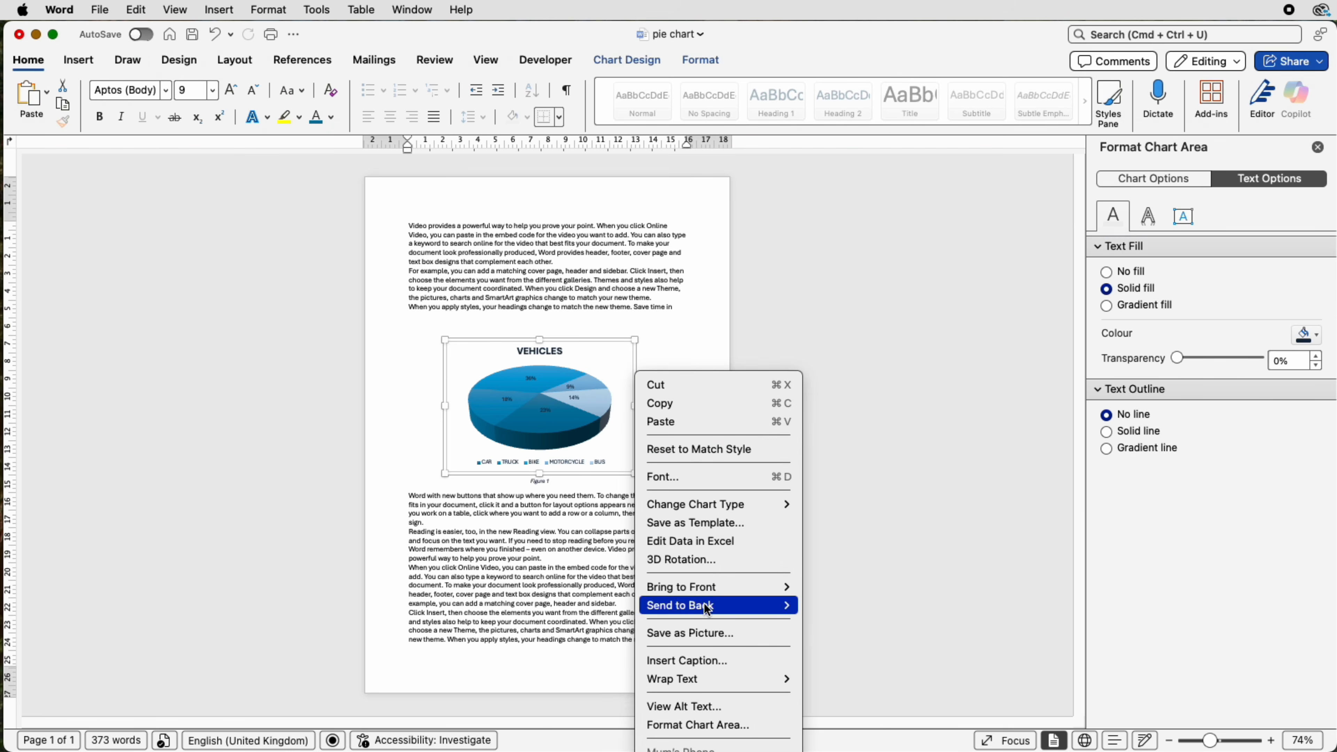
pyautogui.click(719, 547)
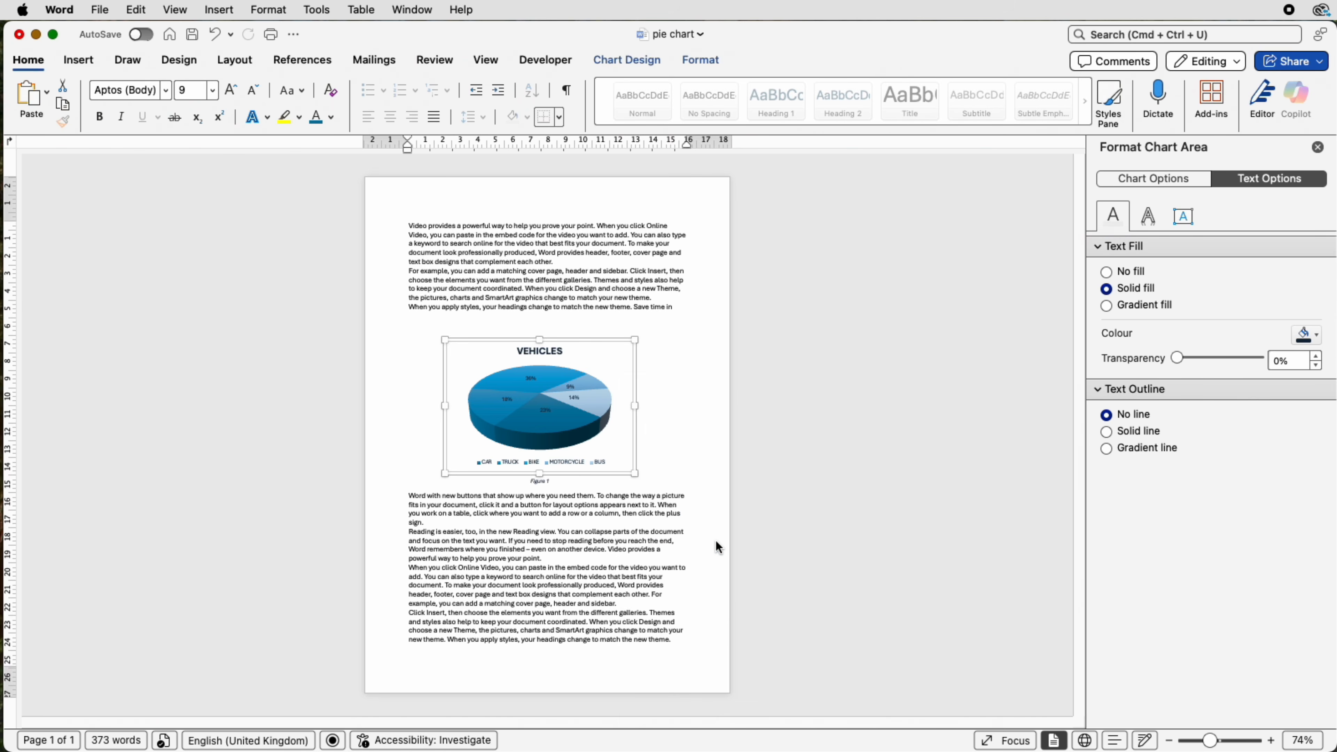